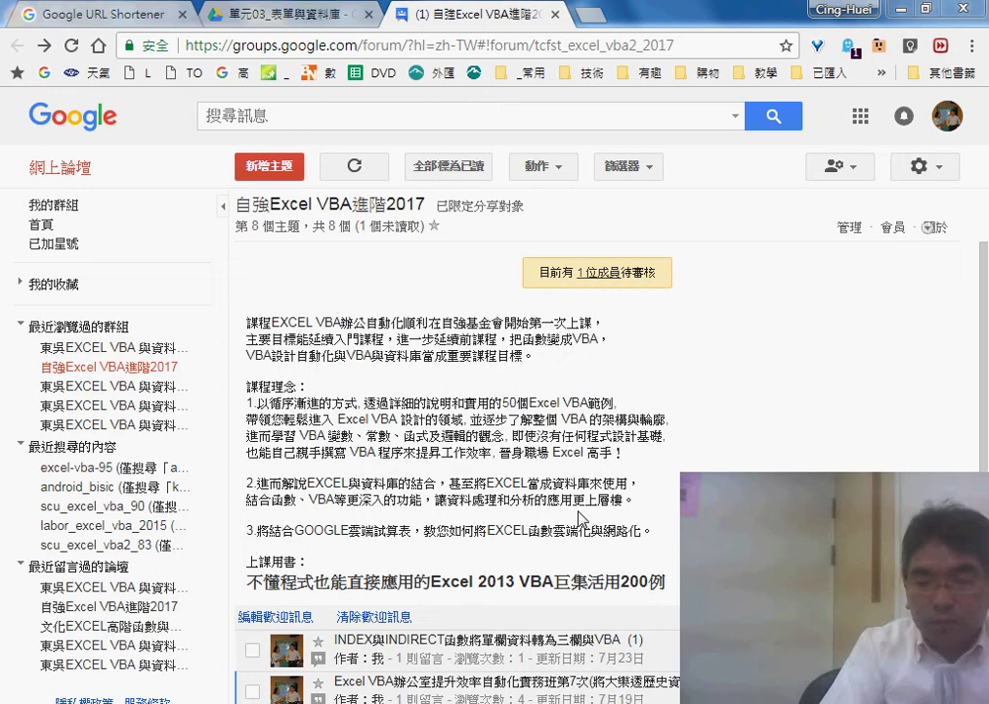
Step: Open the 第7次 course thread and select '大樂透歷史資料下' in lesson line 02
{"action": "scroll", "coordinate": [528, 513], "scroll_direction": "down", "scroll_amount": 3}
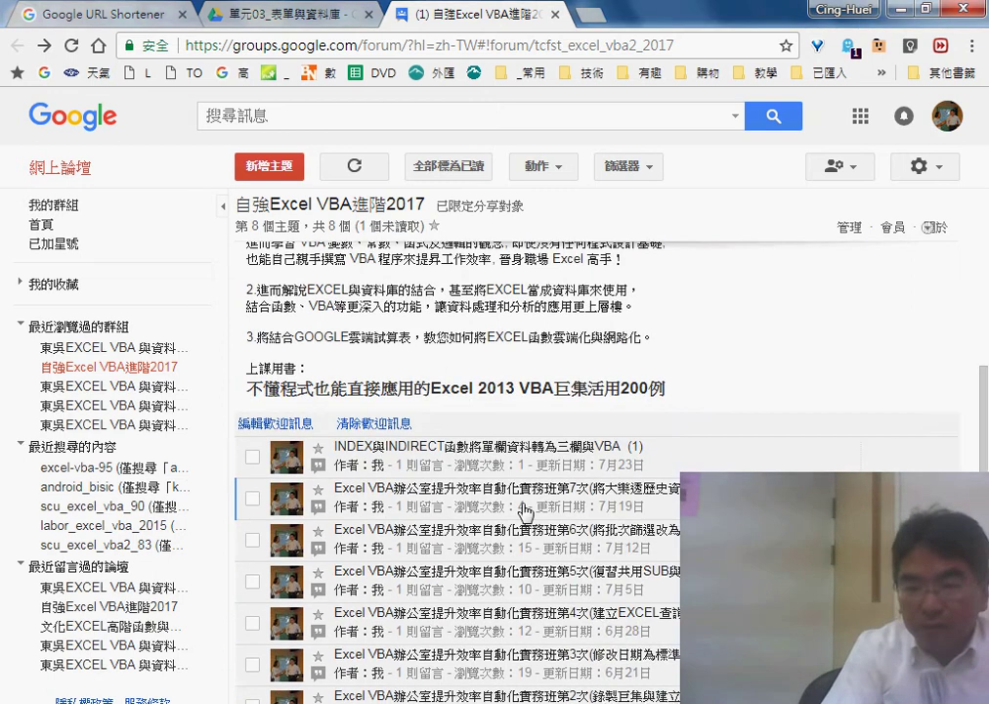
{"action": "left_click", "coordinate": [526, 510]}
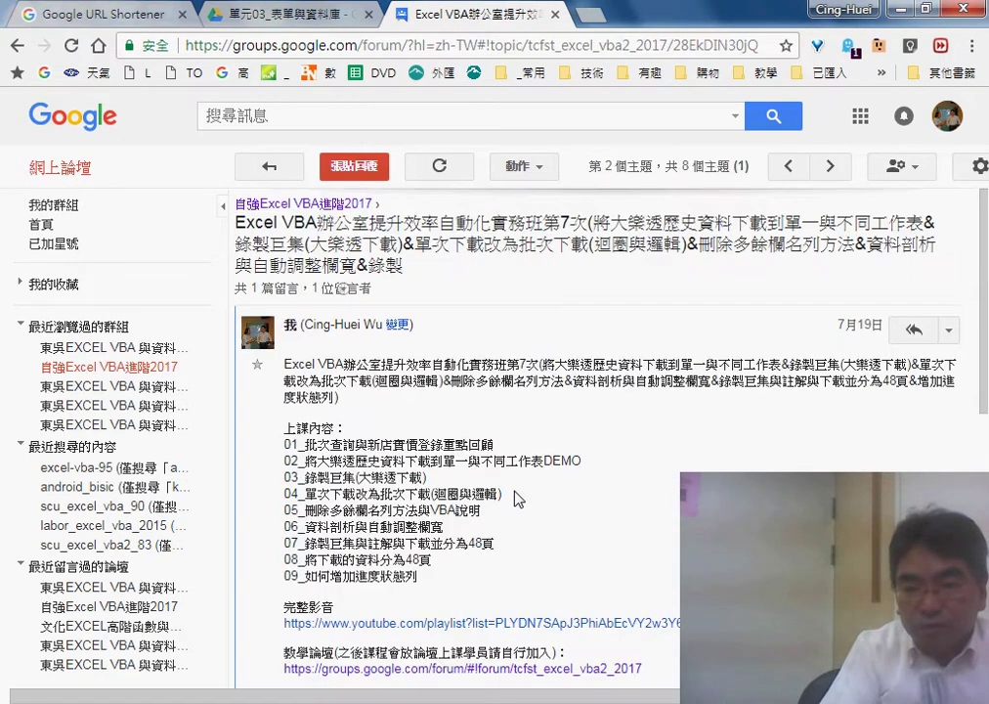
{"action": "left_click", "coordinate": [329, 474]}
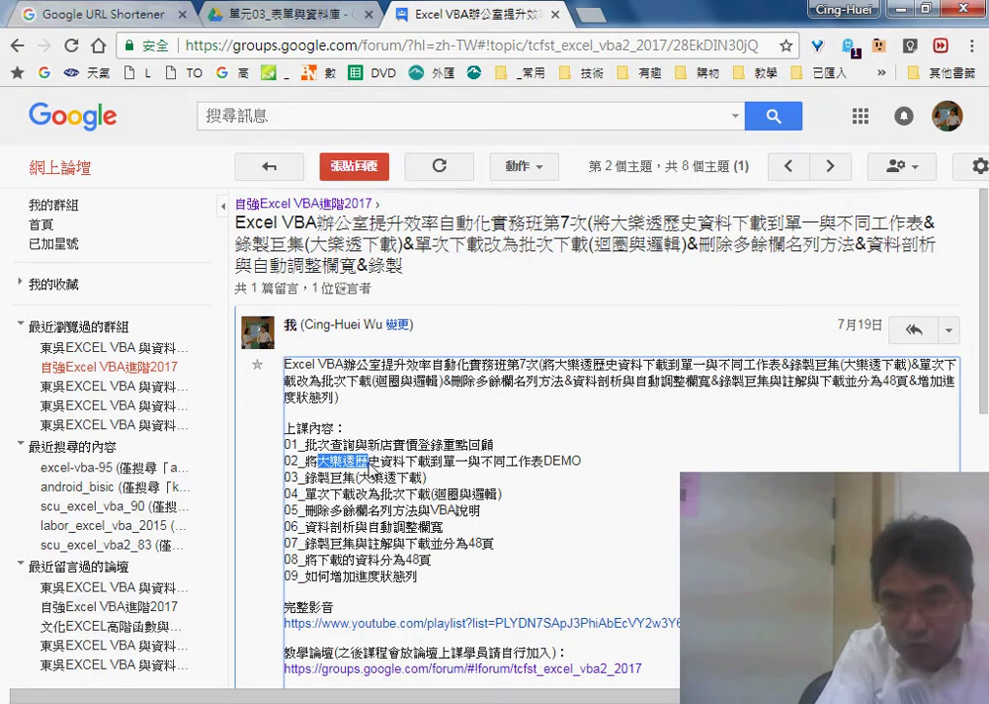
{"action": "left_click_drag", "start_coordinate": [372, 468], "coordinate": [430, 470]}
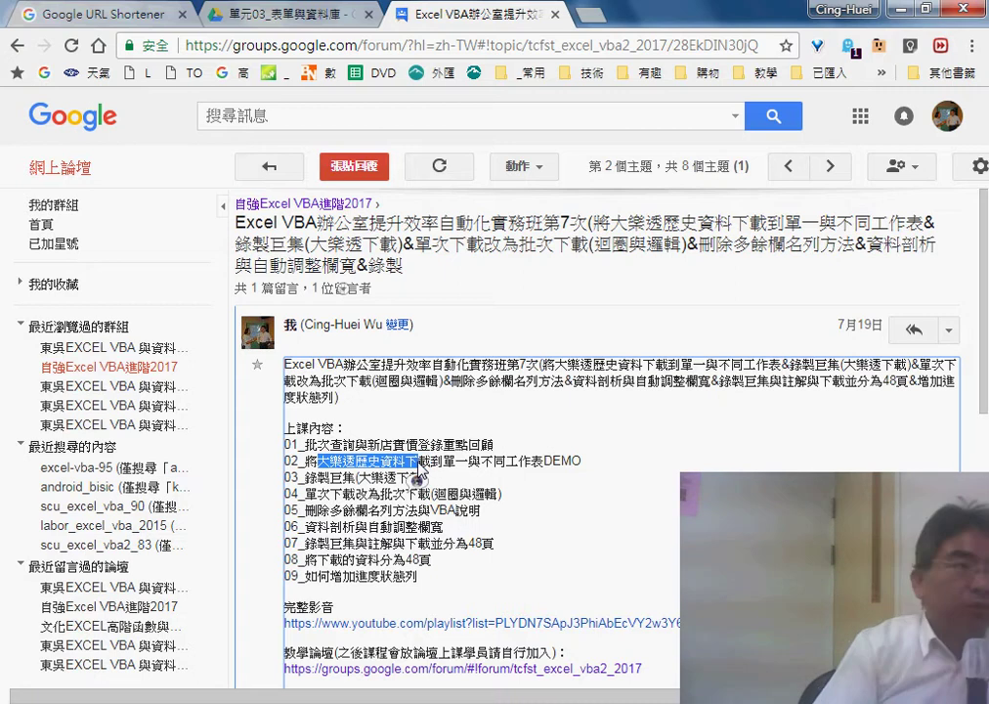
{"action": "left_click_drag", "start_coordinate": [430, 471], "coordinate": [420, 469]}
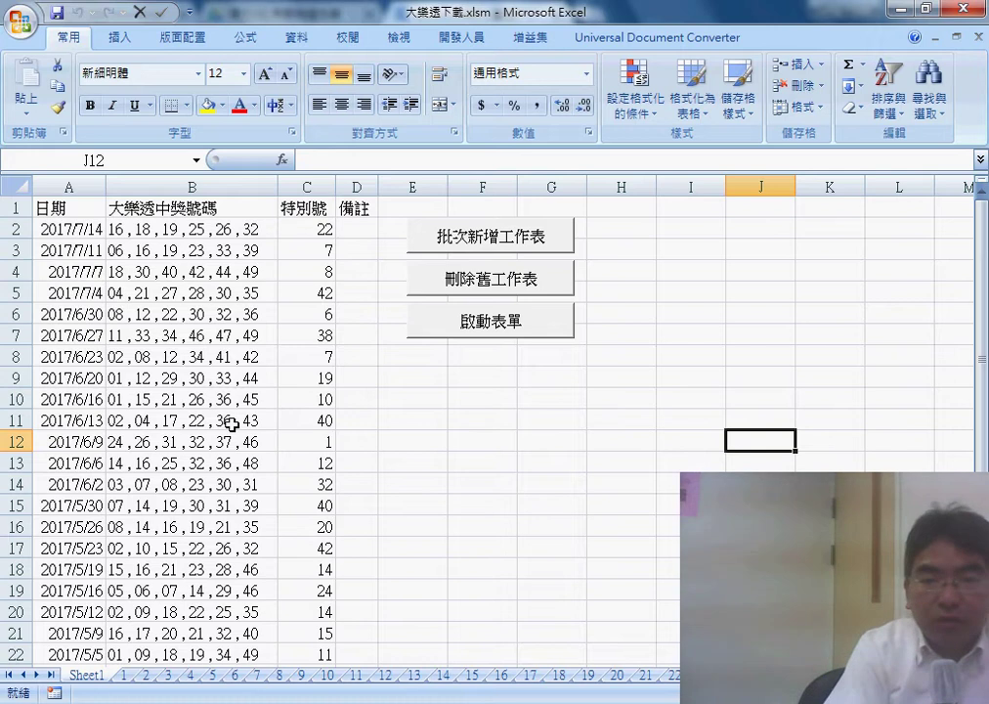
Step: Run the 刪除舊工作表 macro to delete sheets 1–22, then go back to the forum post
{"action": "left_click", "coordinate": [456, 290]}
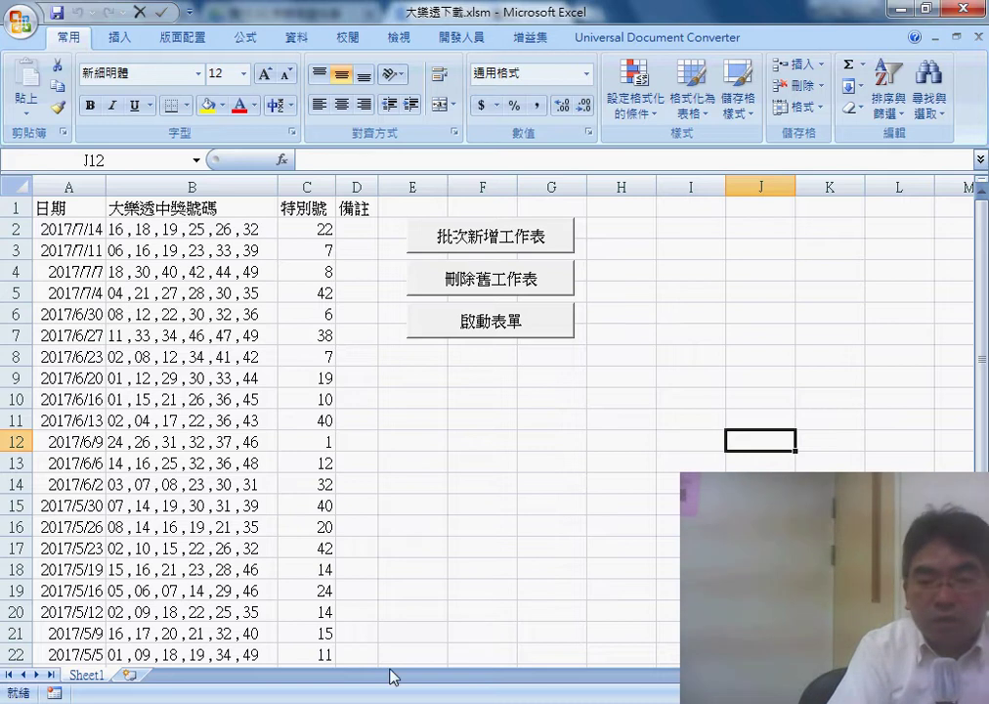
{"action": "key", "text": "alt+Tab"}
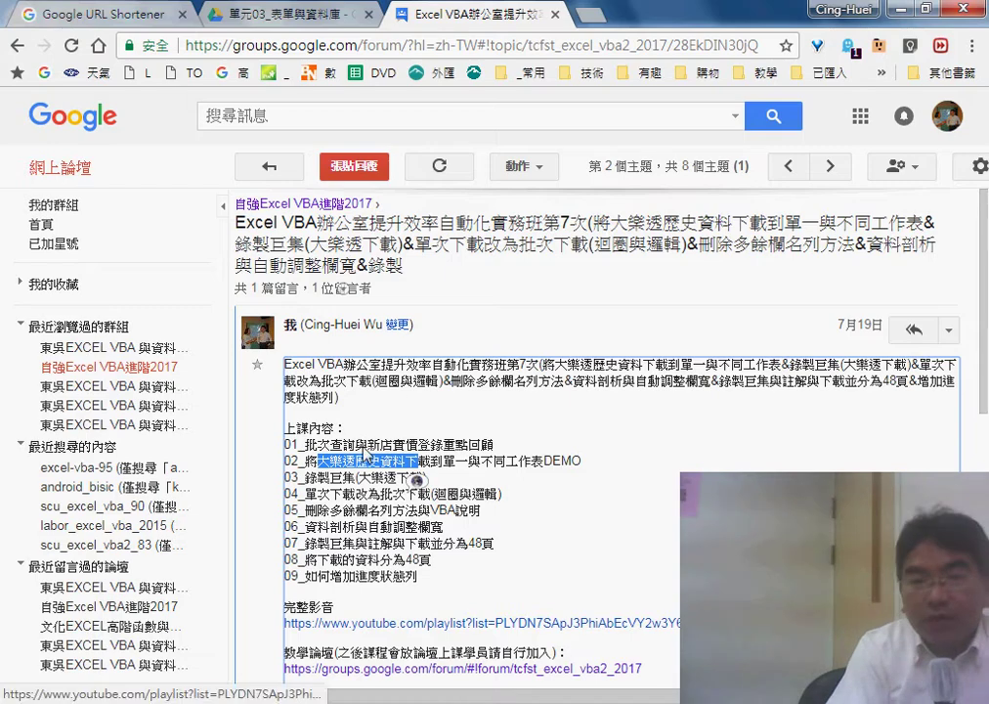
Step: In Google Drive, go up a folder and open 單元08_下載網路資料
{"action": "left_click", "coordinate": [252, 29]}
{"action": "left_click", "coordinate": [18, 46]}
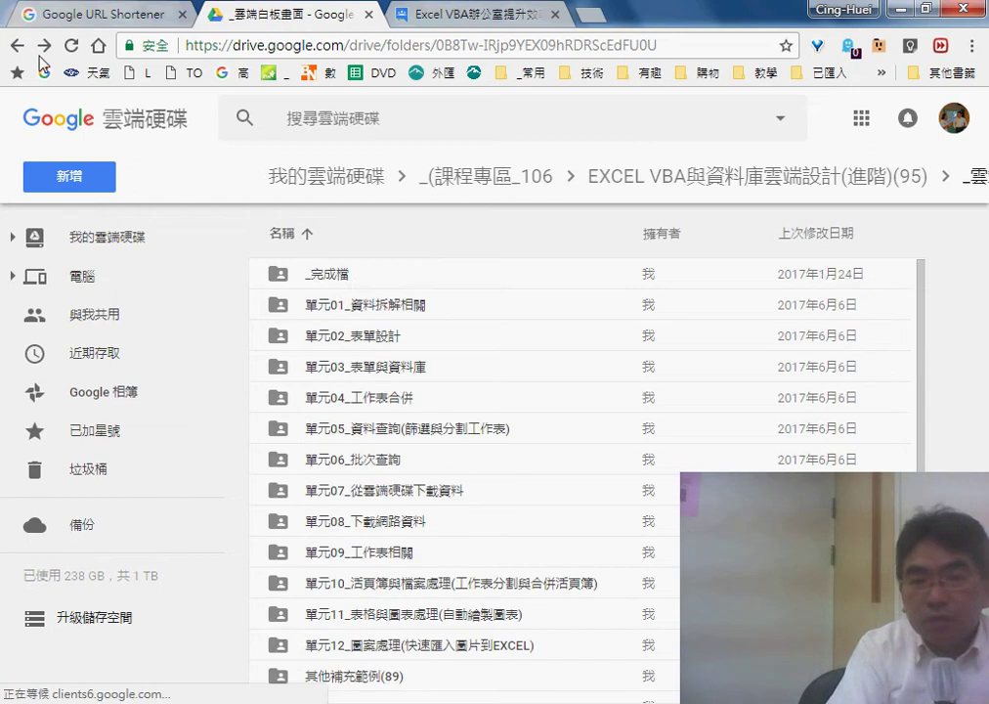
{"action": "scroll", "coordinate": [381, 430], "scroll_direction": "down", "scroll_amount": 2}
{"action": "double_click", "coordinate": [376, 439]}
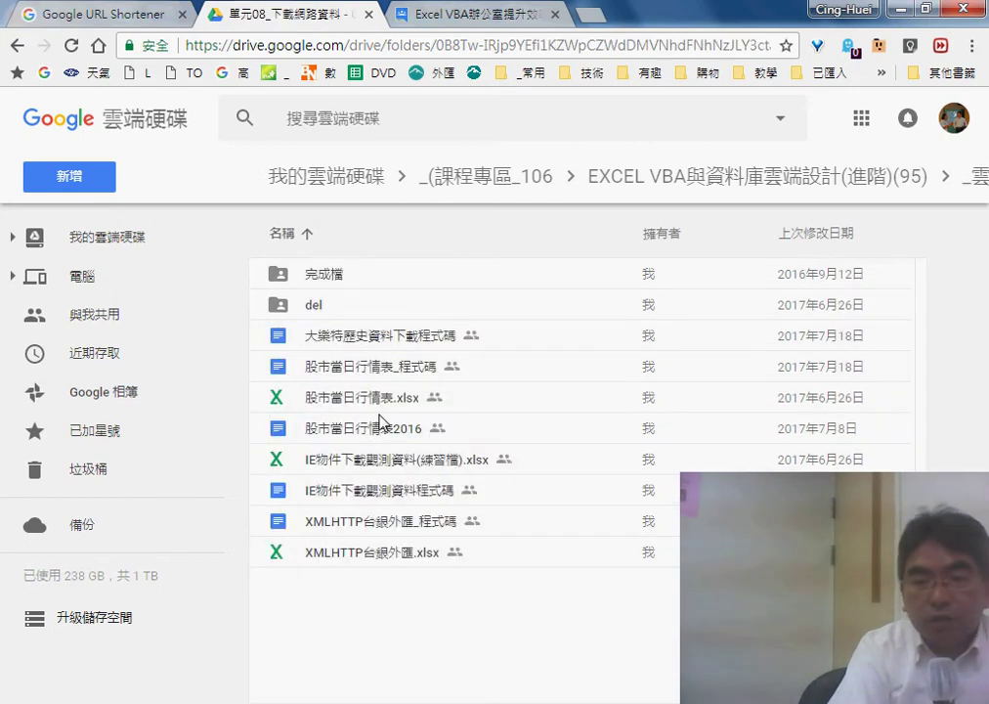
Step: Open the 大樂特歷史資料下載程式碼 document and follow its lotto-8.com link
{"action": "double_click", "coordinate": [349, 342]}
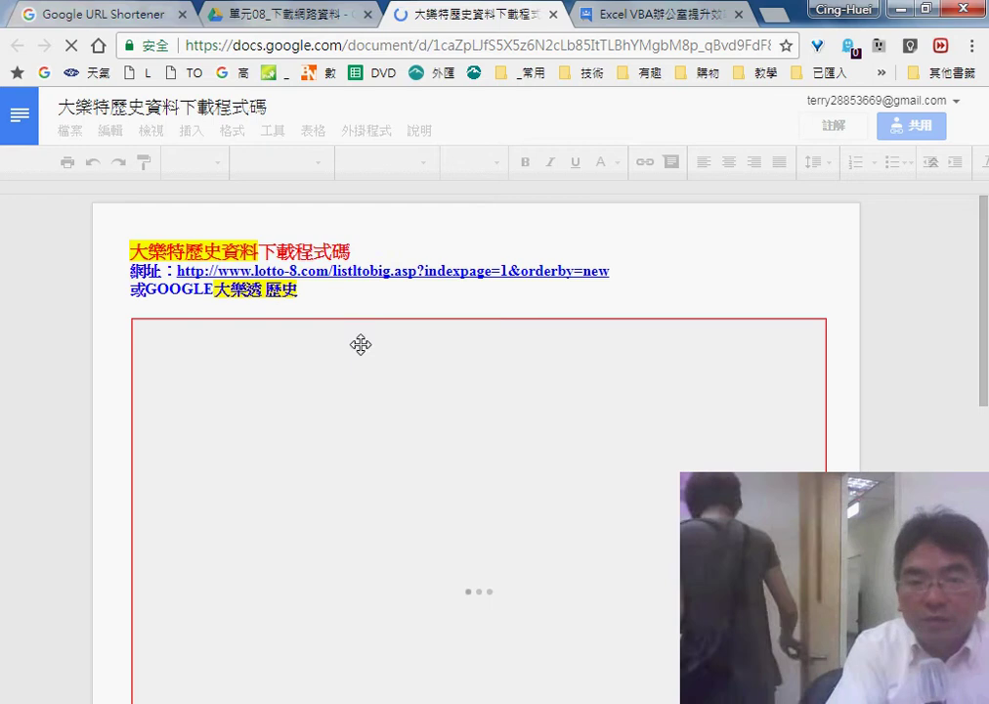
{"action": "left_click", "coordinate": [380, 281]}
{"action": "left_click", "coordinate": [249, 304]}
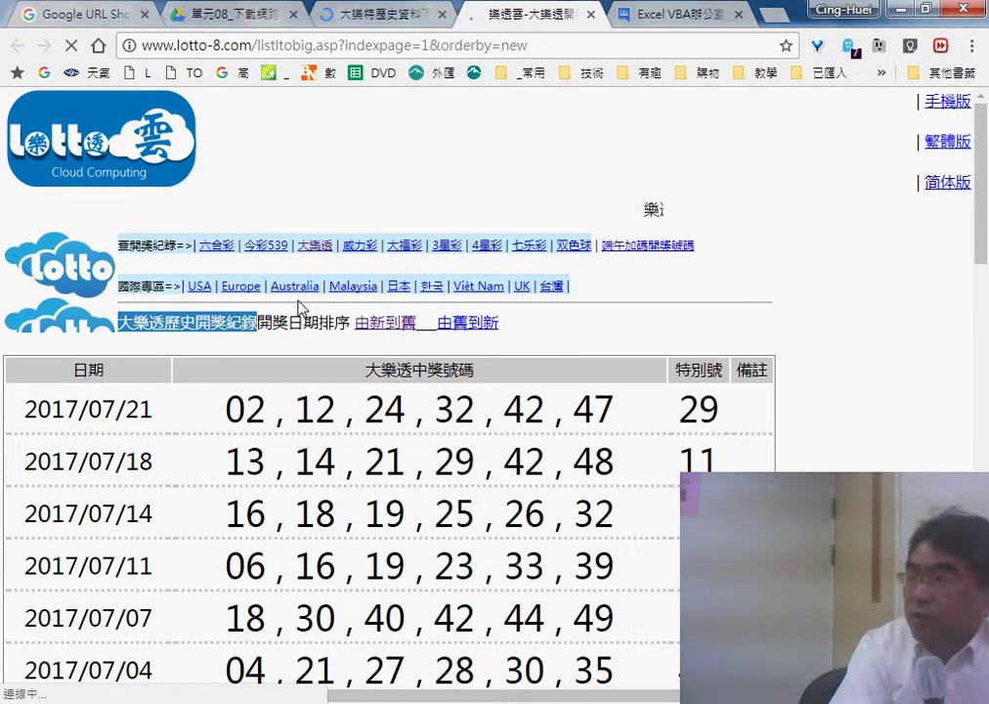
Step: Highlight the result page links 1–48, open page 2, and select 'asp' in the address
{"action": "scroll", "coordinate": [393, 330], "scroll_direction": "down", "scroll_amount": 6}
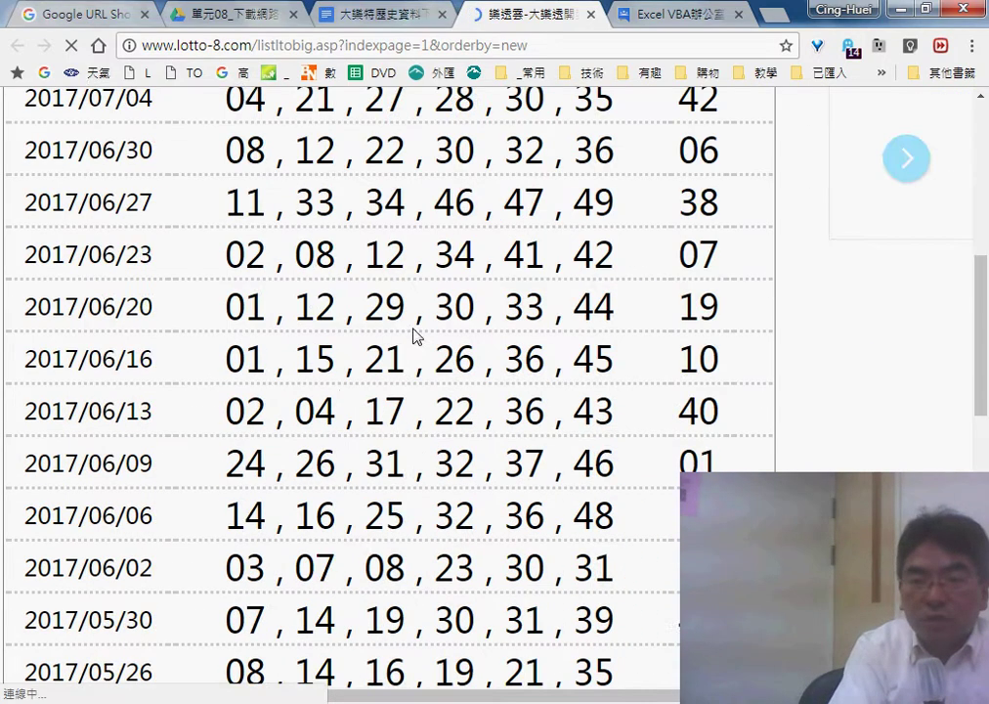
{"action": "scroll", "coordinate": [412, 336], "scroll_direction": "down", "scroll_amount": 5}
{"action": "scroll", "coordinate": [414, 332], "scroll_direction": "down", "scroll_amount": 4}
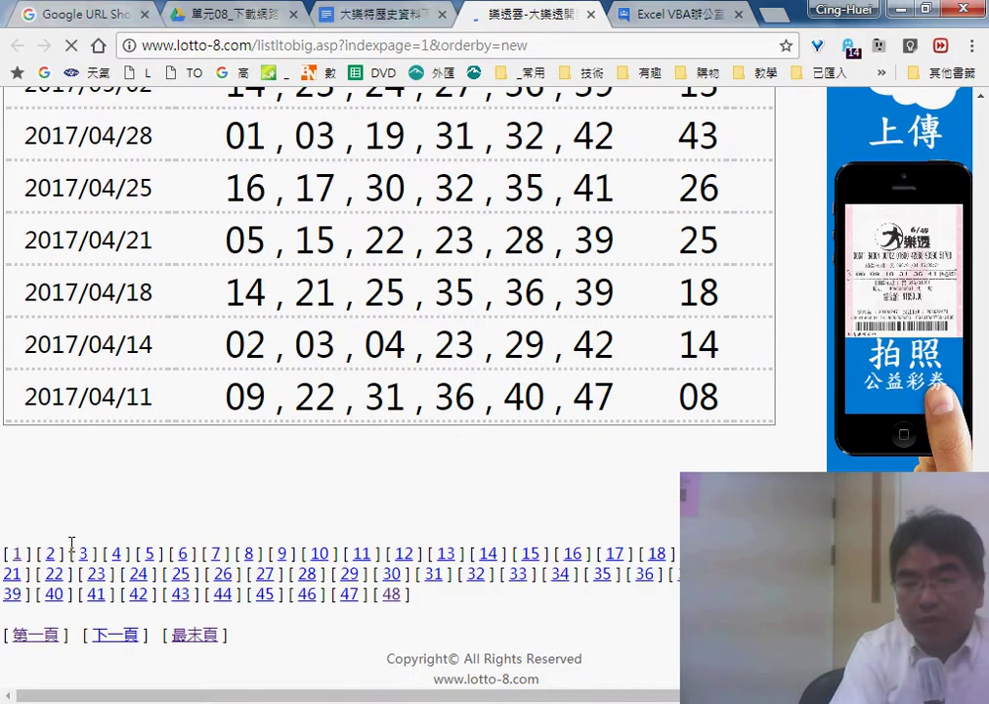
{"action": "left_click_drag", "start_coordinate": [418, 603], "coordinate": [5, 562]}
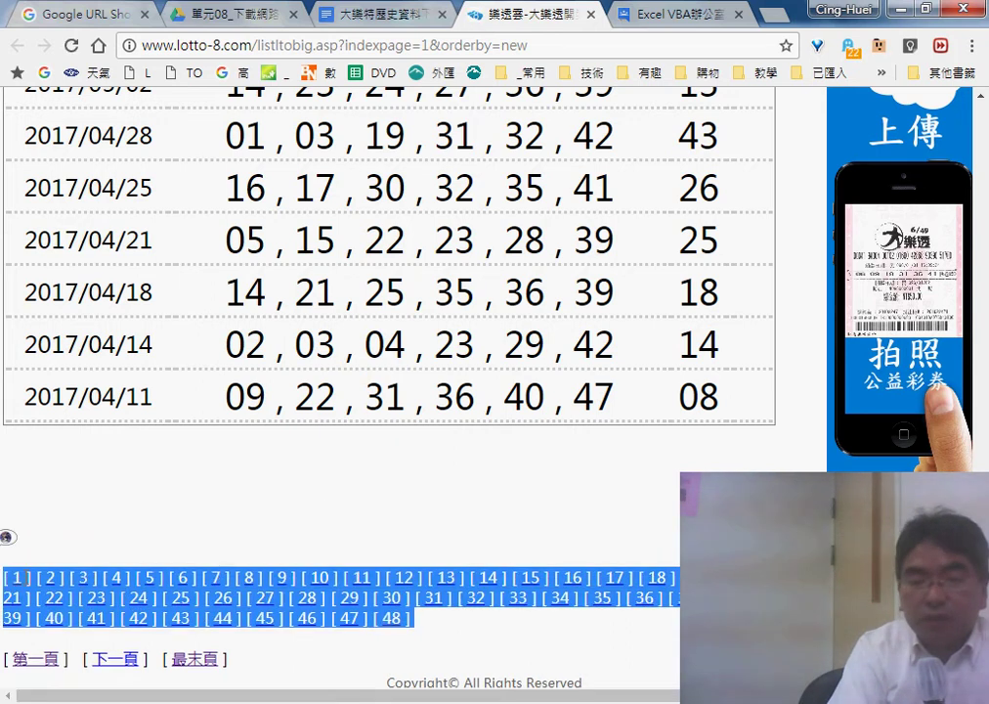
{"action": "left_click", "coordinate": [50, 578]}
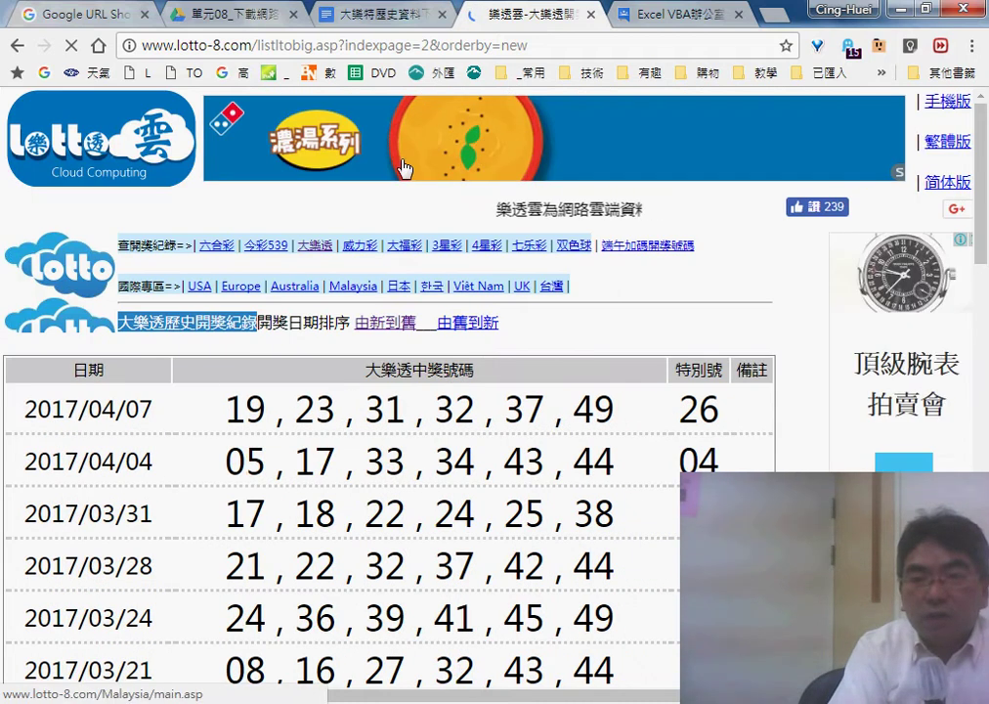
{"action": "double_click", "coordinate": [321, 46]}
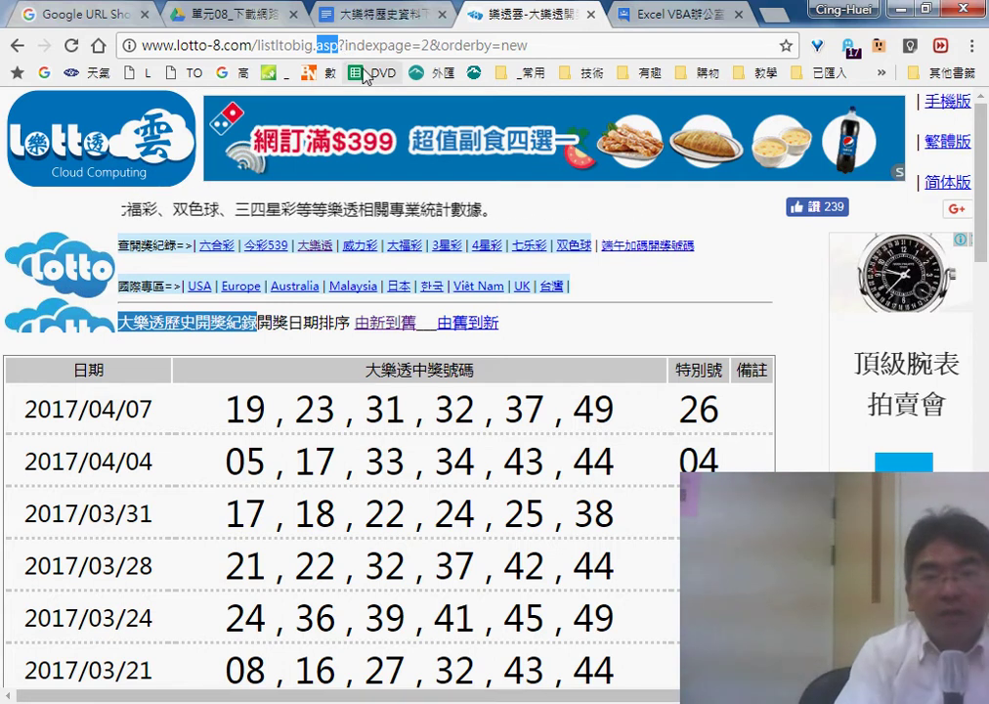
{"action": "left_click_drag", "start_coordinate": [415, 46], "coordinate": [356, 46]}
{"action": "left_click", "coordinate": [423, 46]}
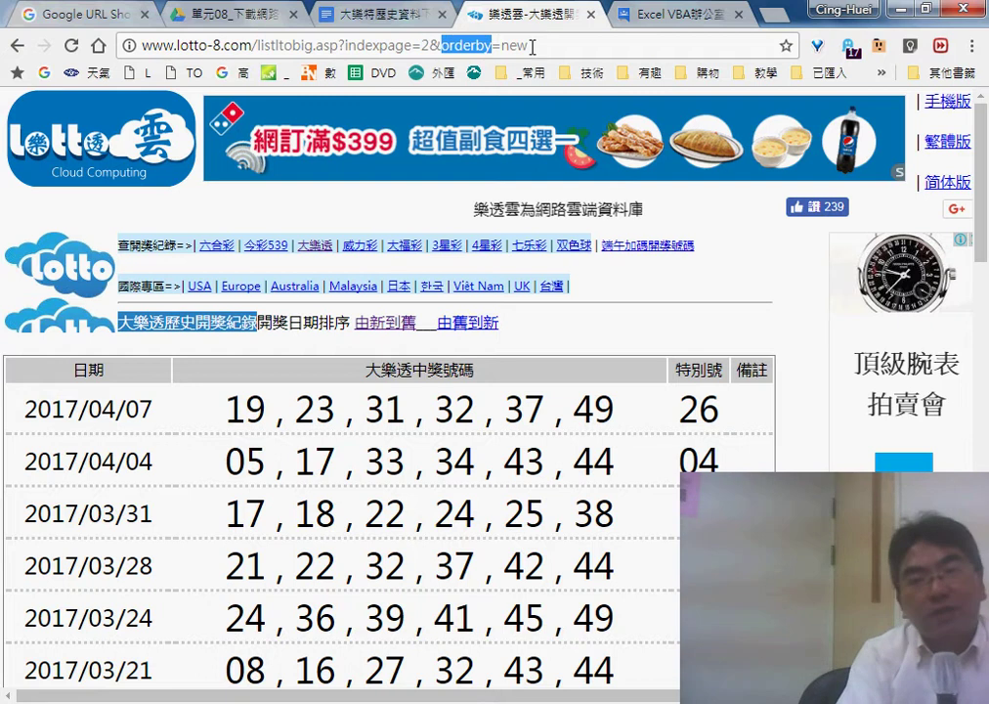
{"action": "left_click_drag", "start_coordinate": [532, 46], "coordinate": [506, 46]}
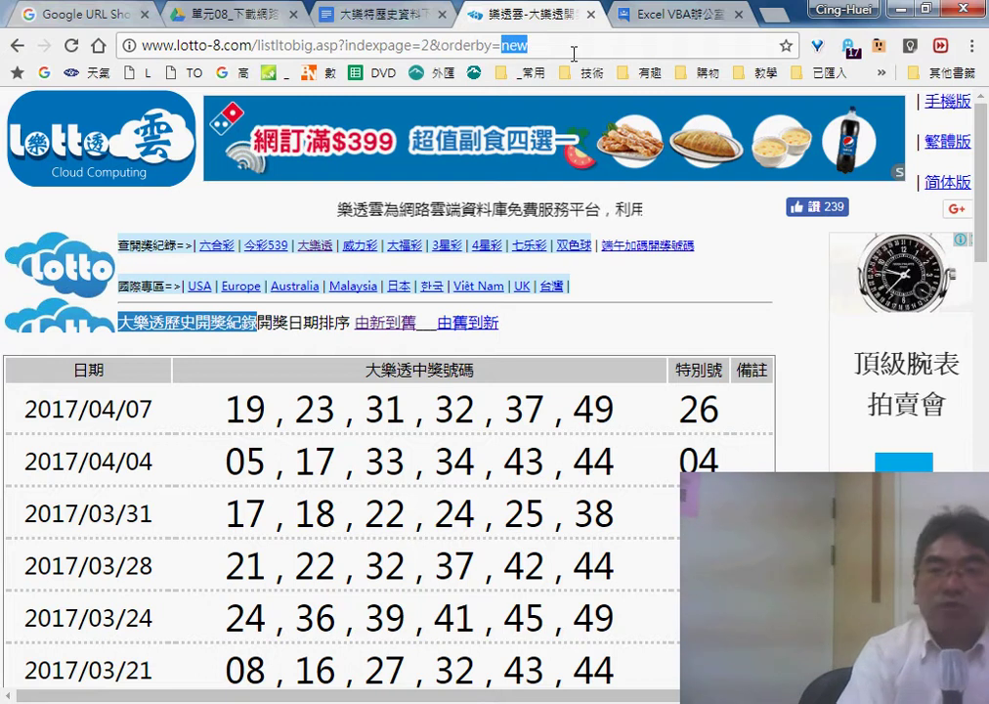
{"action": "left_click_drag", "start_coordinate": [443, 46], "coordinate": [492, 46]}
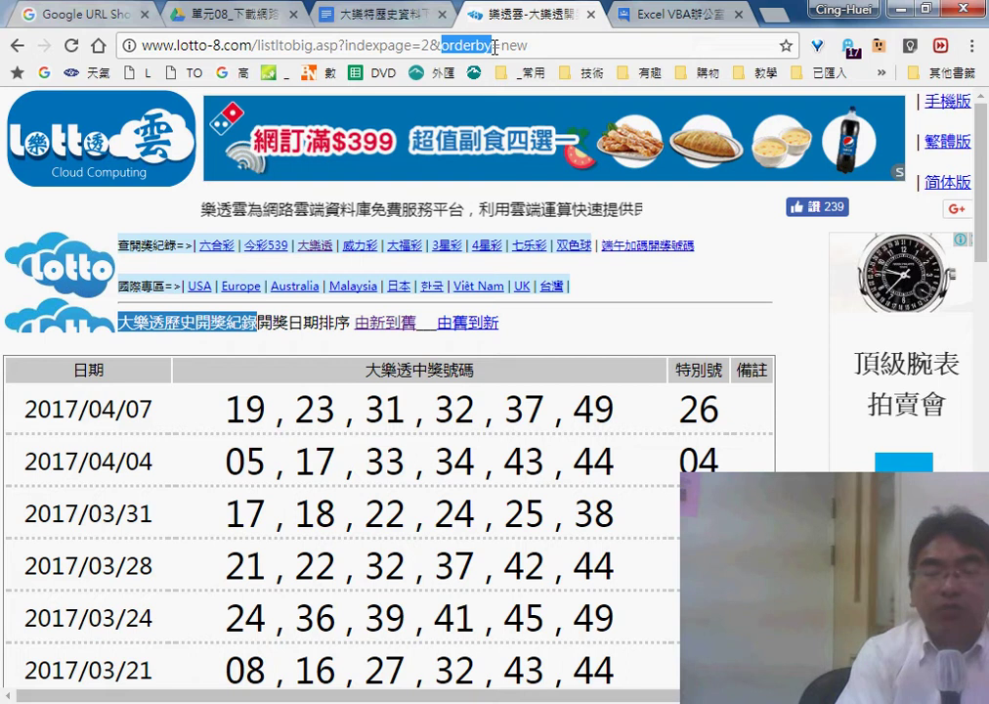
{"action": "double_click", "coordinate": [327, 46]}
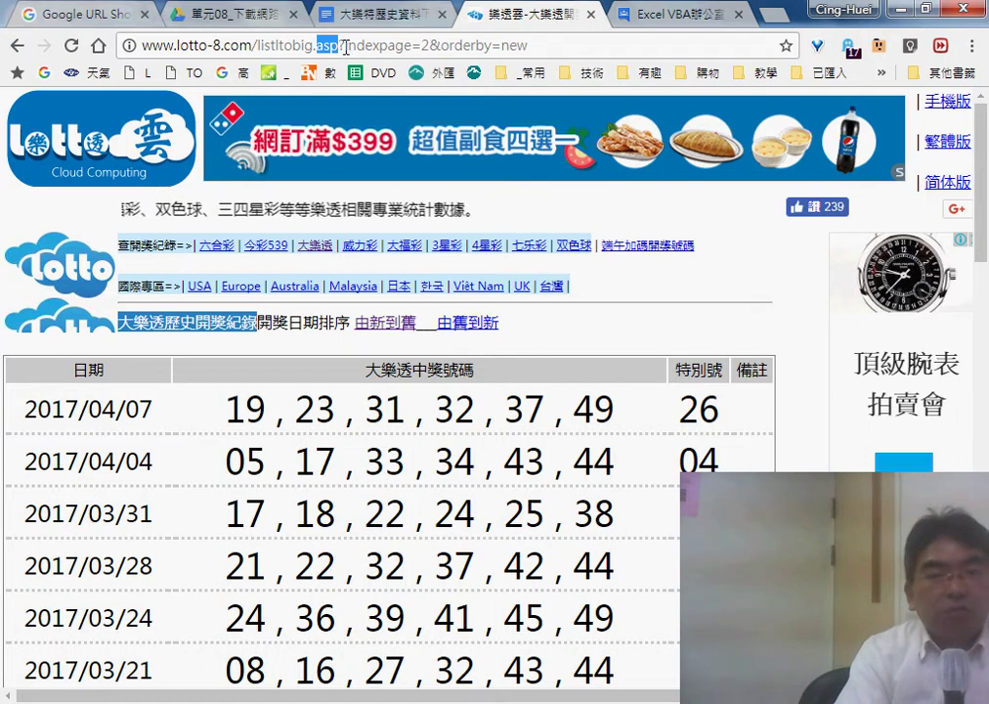
{"action": "left_click_drag", "start_coordinate": [339, 45], "coordinate": [529, 45]}
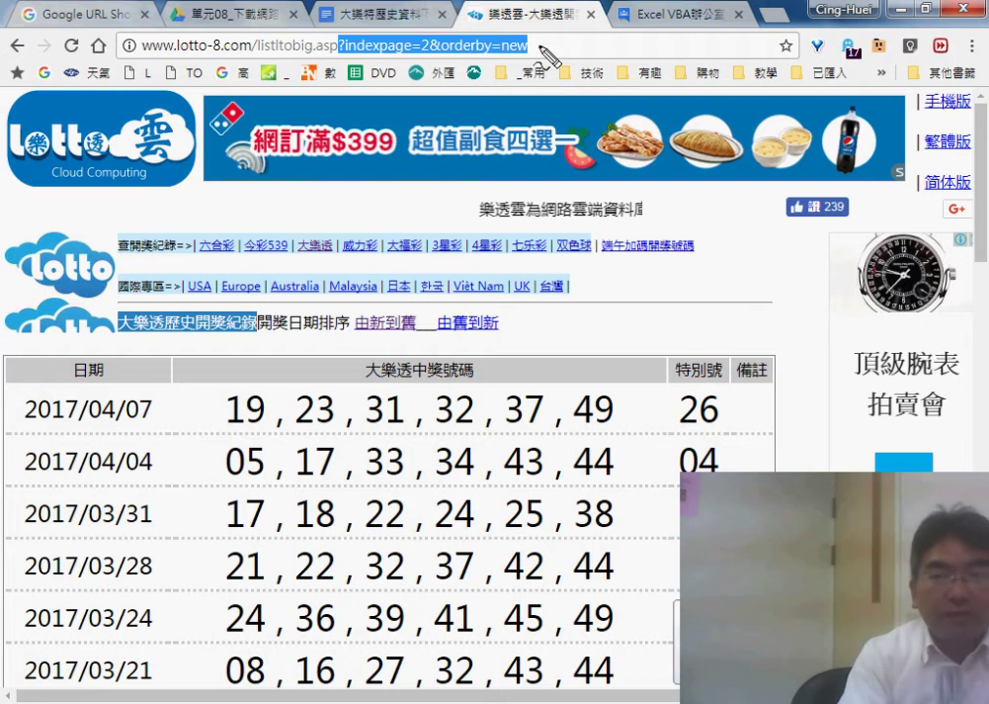
{"action": "left_click_drag", "start_coordinate": [539, 46], "coordinate": [545, 52]}
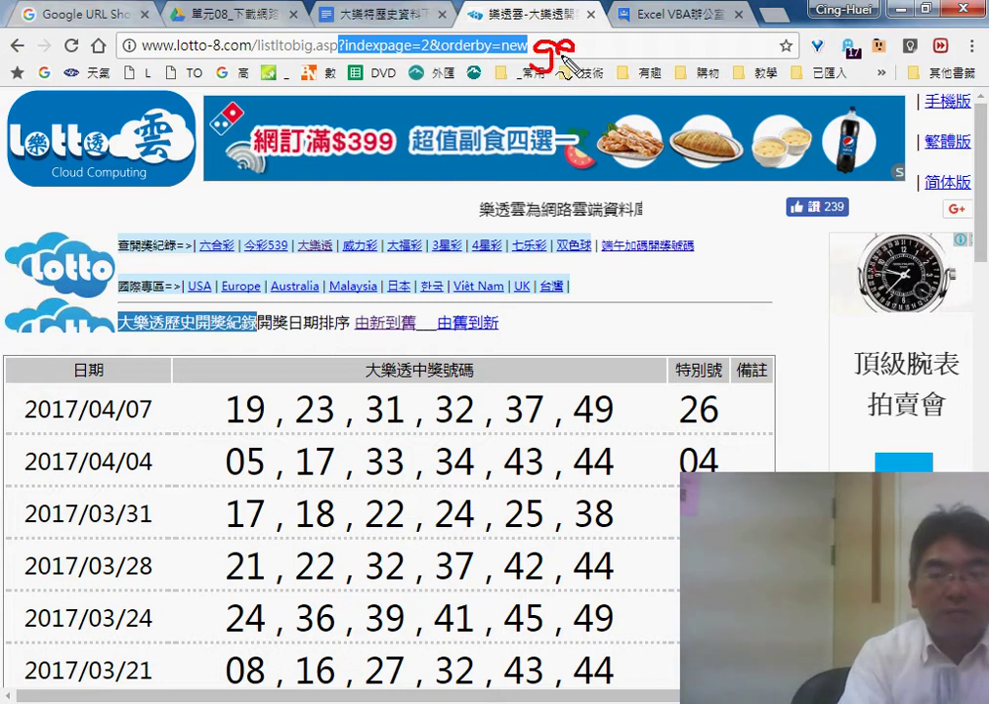
{"action": "mouse_move", "coordinate": [540, 88]}
{"action": "left_mouse_down"}
{"action": "mouse_move", "coordinate": [338, 86]}
{"action": "mouse_move", "coordinate": [536, 27]}
{"action": "left_mouse_up"}
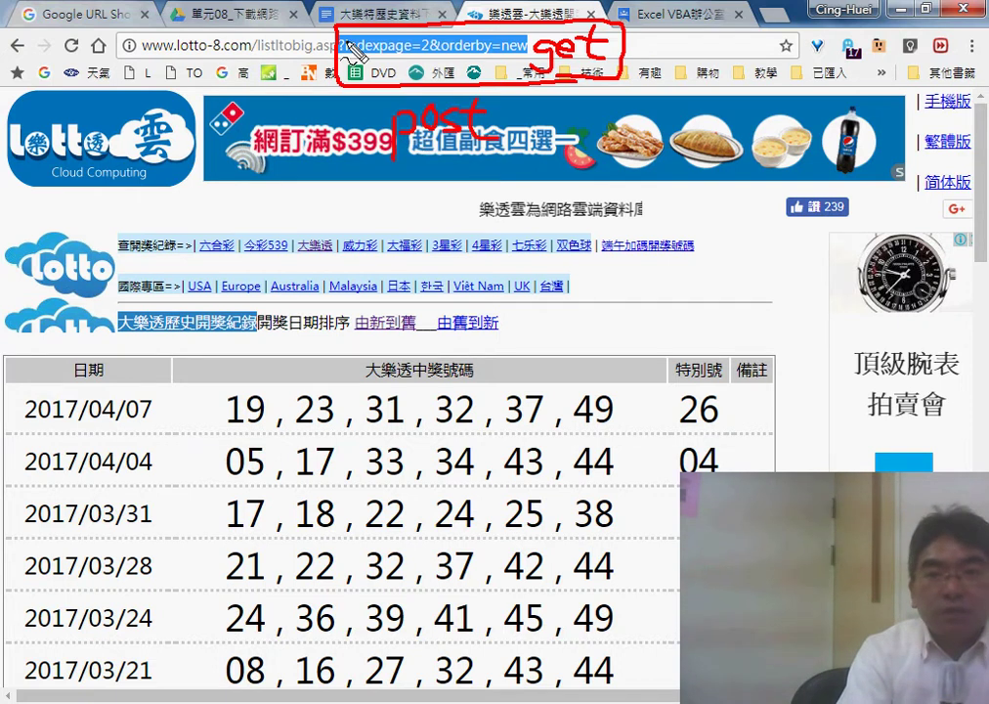
{"action": "left_click_drag", "start_coordinate": [337, 46], "coordinate": [522, 49]}
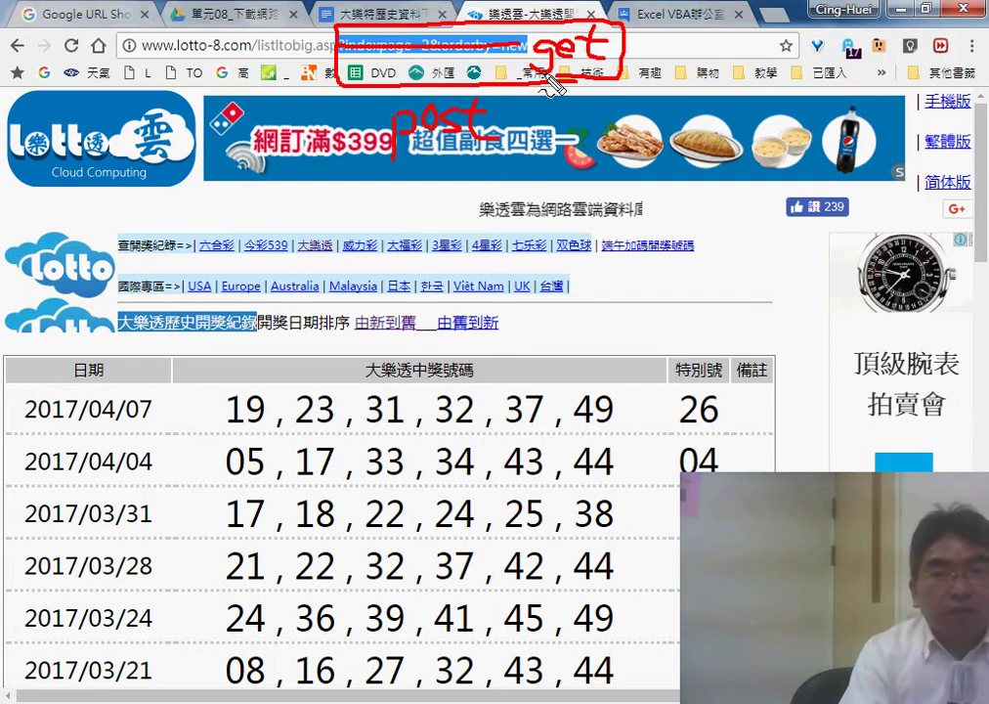
{"action": "left_click_drag", "start_coordinate": [552, 86], "coordinate": [614, 88]}
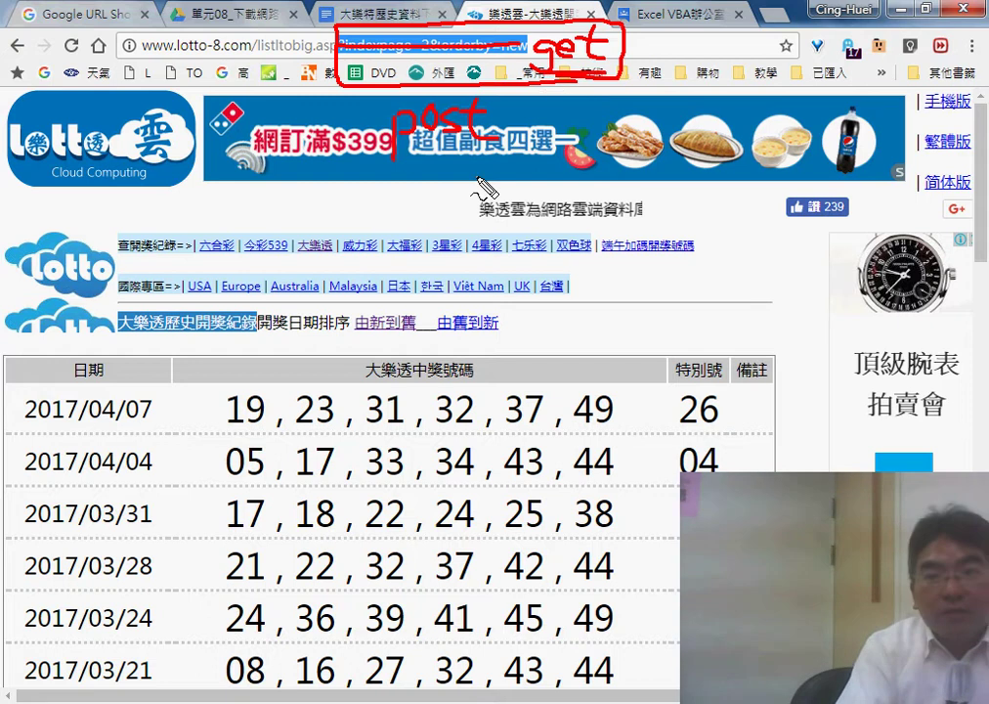
{"action": "left_click_drag", "start_coordinate": [391, 117], "coordinate": [494, 168]}
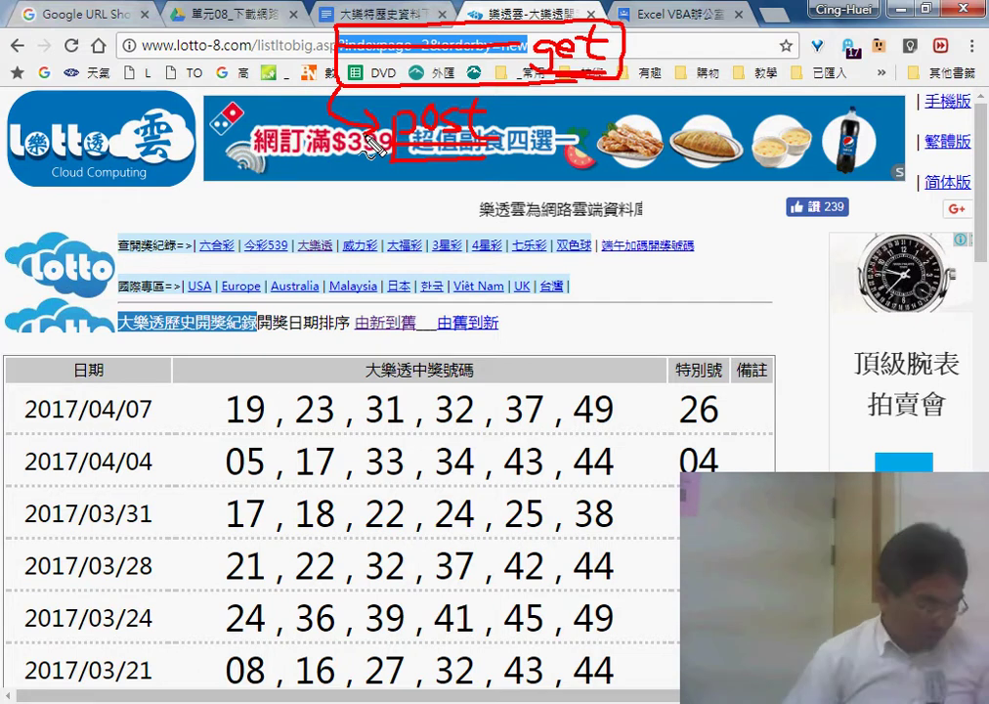
{"action": "key", "text": "Escape"}
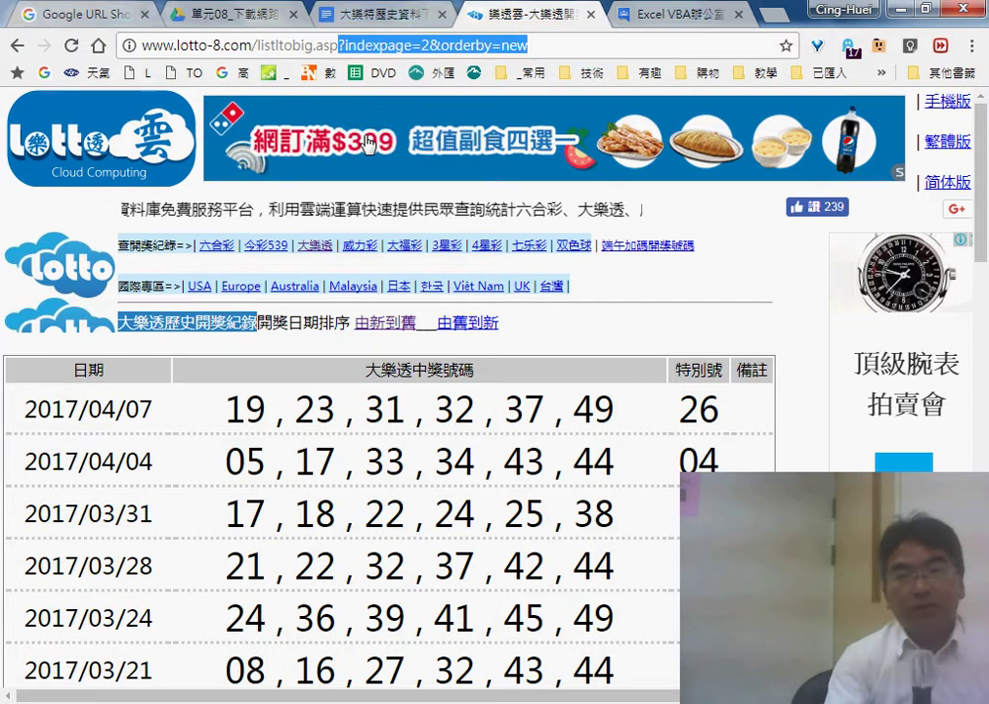
Step: Open the IE物件下載觀測資料程式碼 document in Drive and follow its CWB CODiS link
{"action": "left_click", "coordinate": [258, 19]}
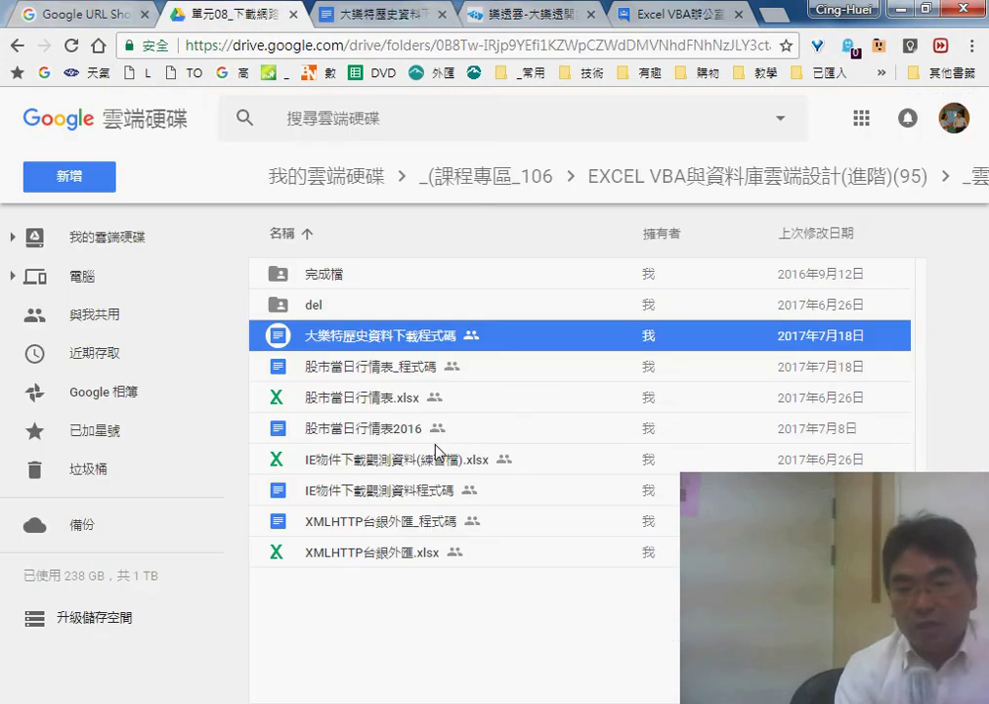
{"action": "left_click", "coordinate": [373, 469]}
{"action": "left_click", "coordinate": [360, 494]}
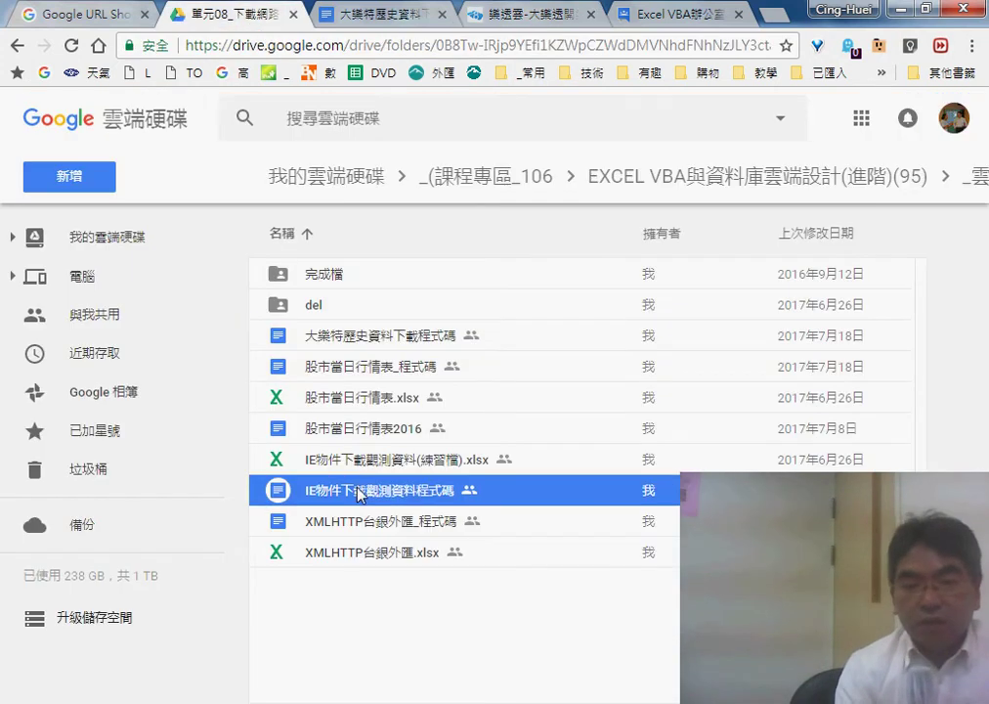
{"action": "double_click", "coordinate": [369, 497]}
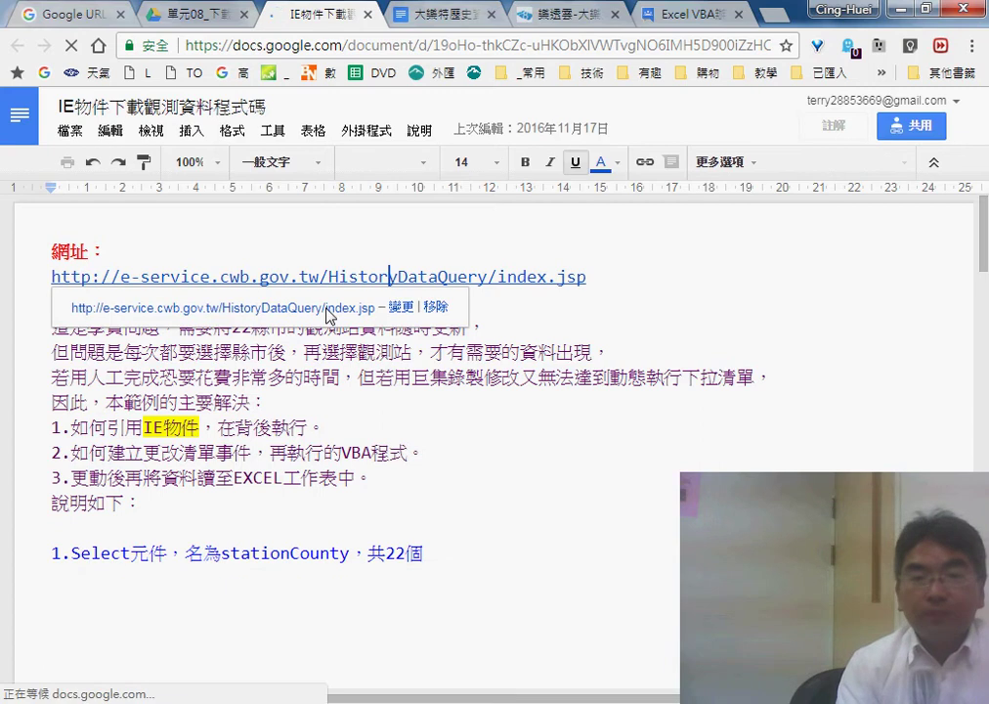
{"action": "left_click", "coordinate": [330, 309]}
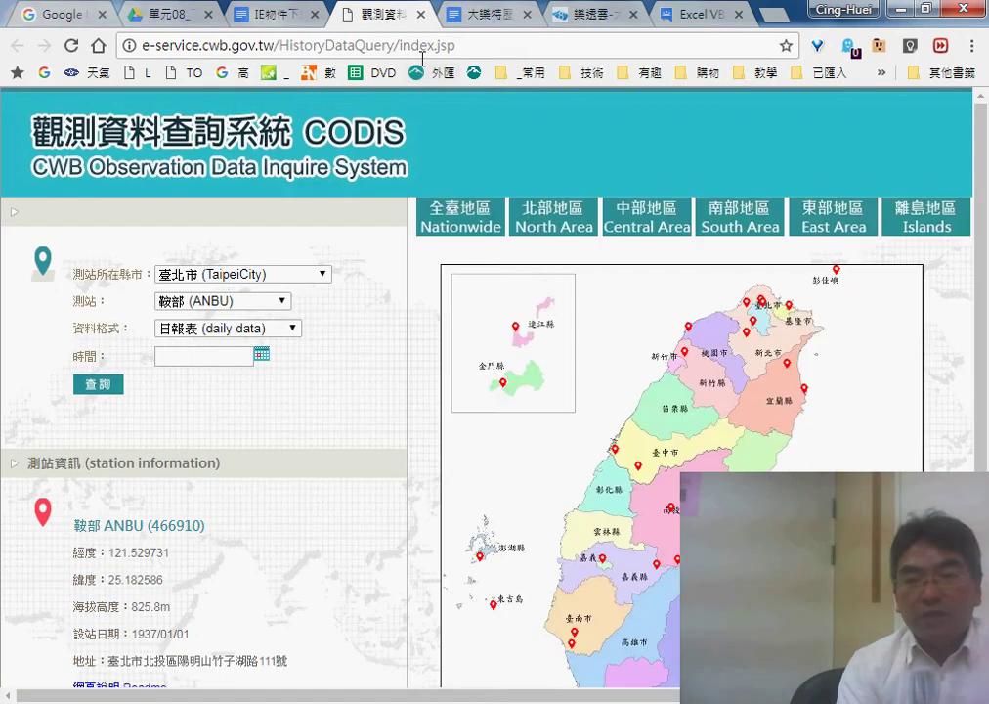
Step: Choose Taipei City with the ANBU station and select its station details text
{"action": "left_click", "coordinate": [299, 277]}
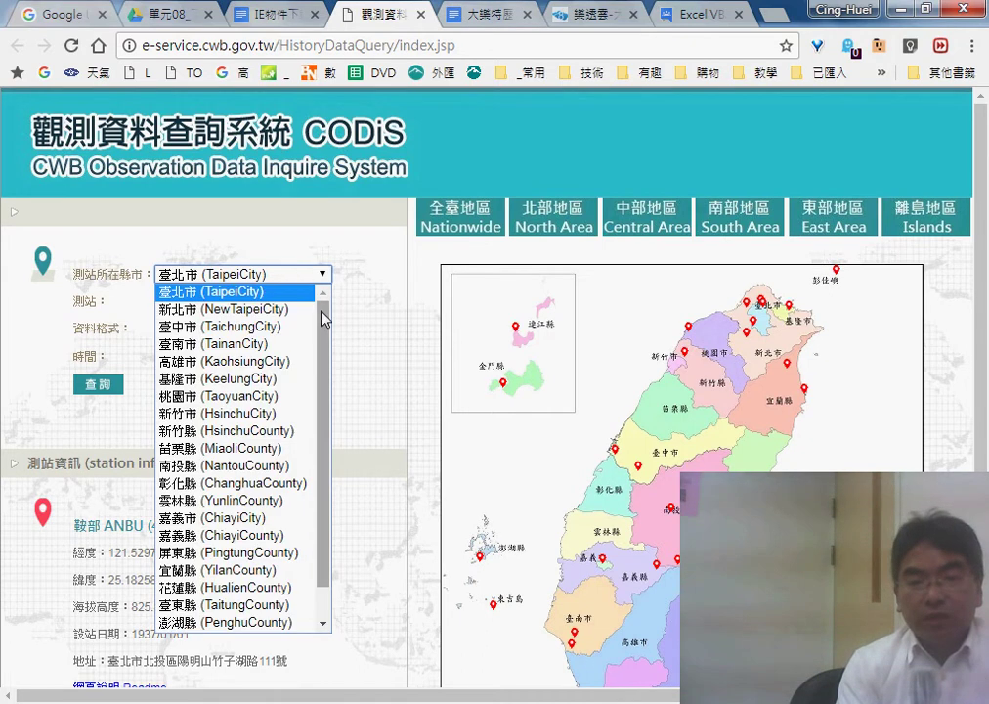
{"action": "scroll", "coordinate": [326, 408], "scroll_direction": "down", "scroll_amount": 1}
{"action": "scroll", "coordinate": [327, 322], "scroll_direction": "up", "scroll_amount": 1}
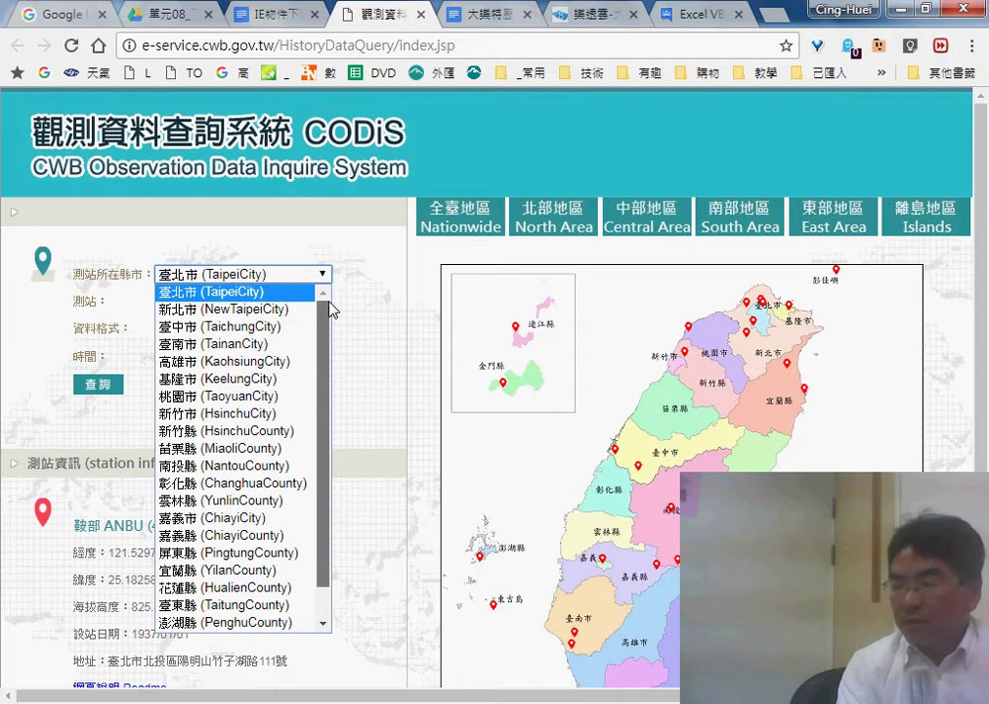
{"action": "left_click", "coordinate": [256, 293]}
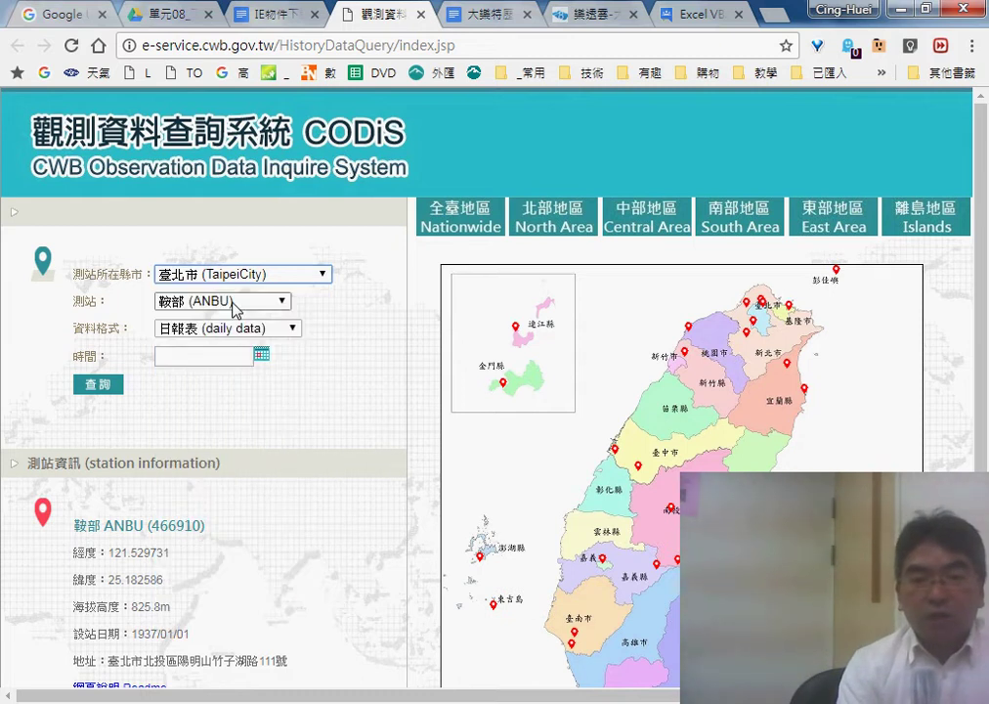
{"action": "left_click", "coordinate": [234, 309]}
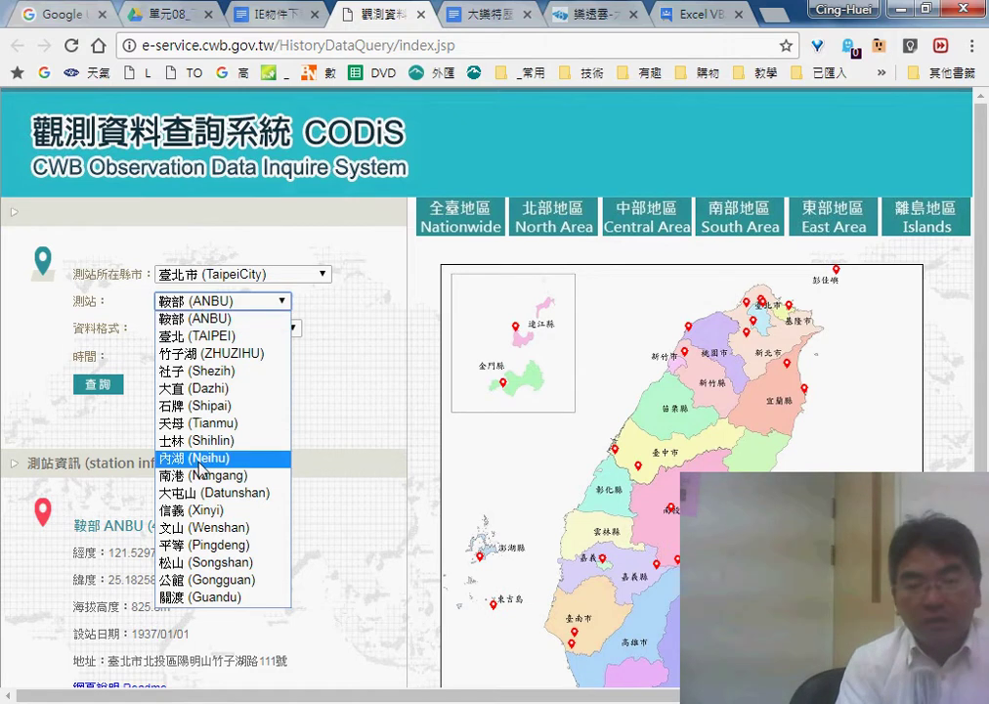
{"action": "left_click", "coordinate": [193, 322]}
{"action": "scroll", "coordinate": [341, 388], "scroll_direction": "down", "scroll_amount": 2}
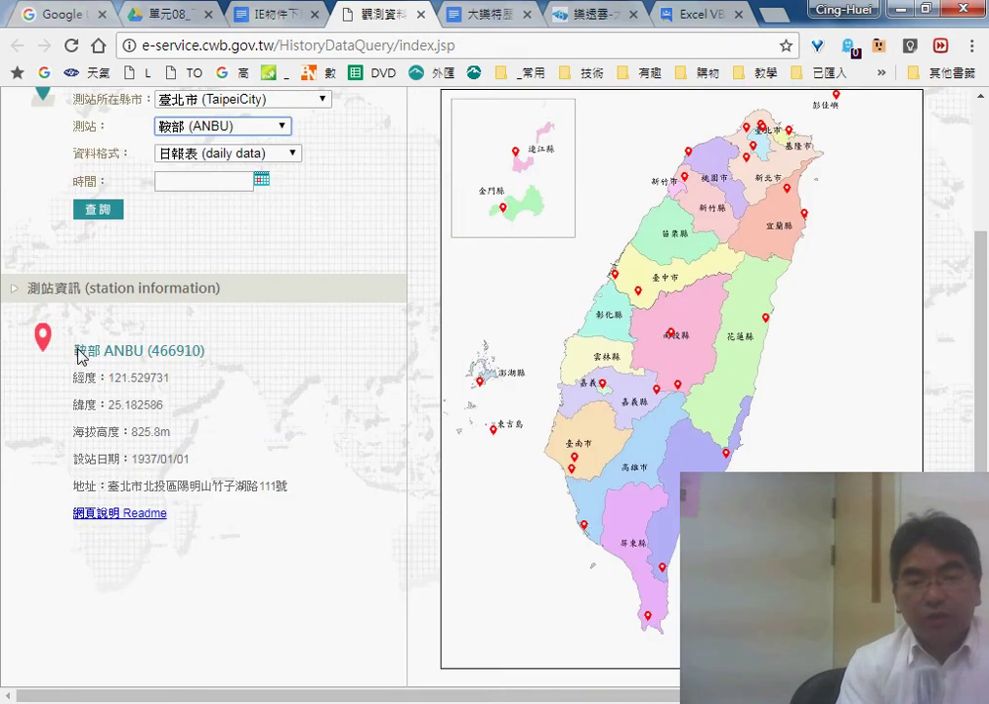
{"action": "left_click_drag", "start_coordinate": [77, 349], "coordinate": [264, 516]}
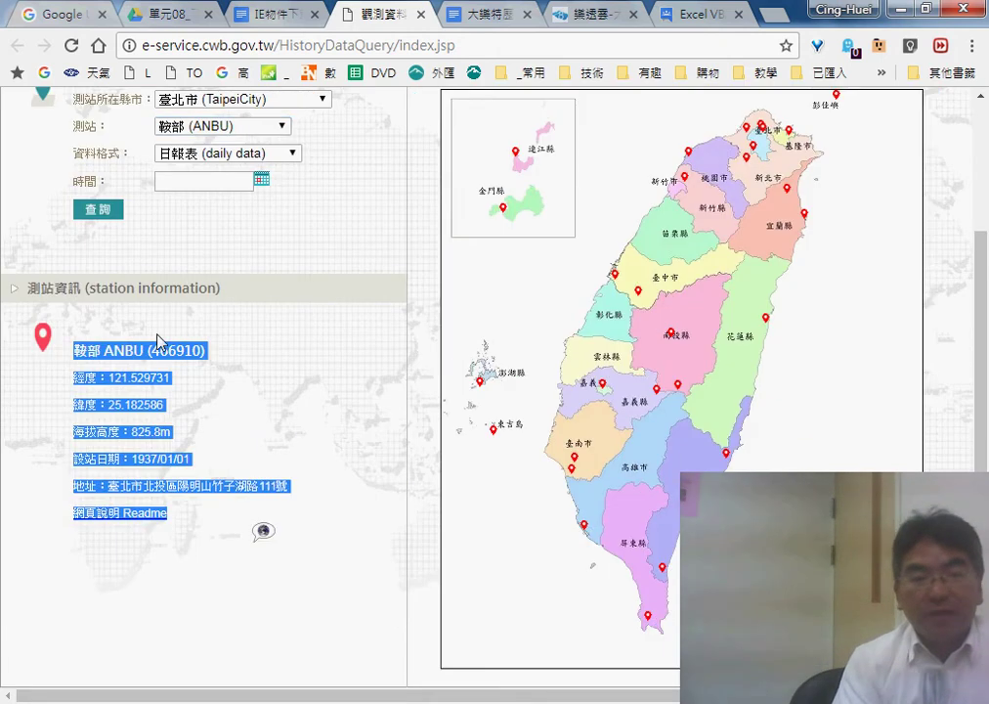
{"action": "mouse_move", "coordinate": [301, 494]}
{"action": "left_mouse_down"}
{"action": "mouse_move", "coordinate": [159, 436]}
{"action": "mouse_move", "coordinate": [76, 360]}
{"action": "left_mouse_up"}
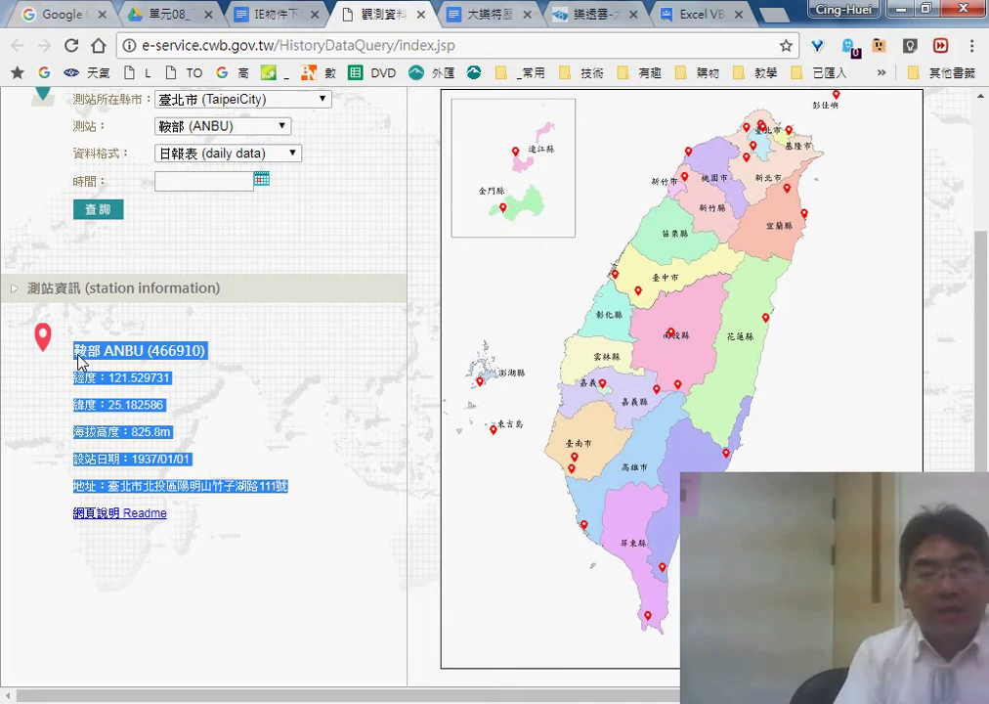
Step: Try the TAIPEI, ZHUZIHU and Shezih stations, selecting the TAIPEI station details
{"action": "left_click", "coordinate": [236, 131]}
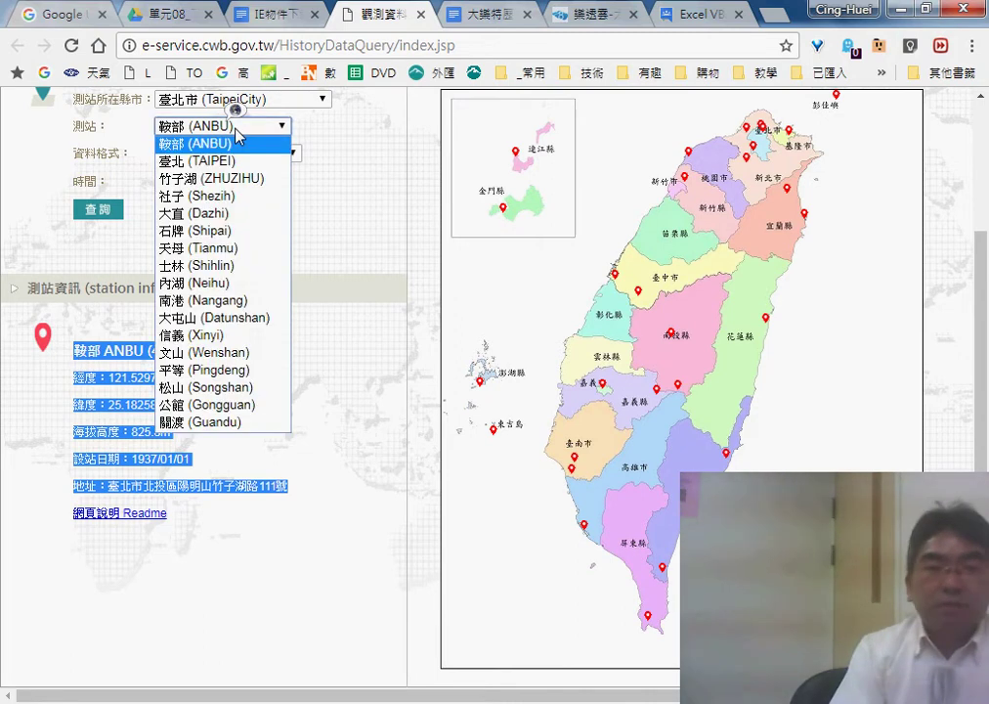
{"action": "left_click", "coordinate": [236, 165]}
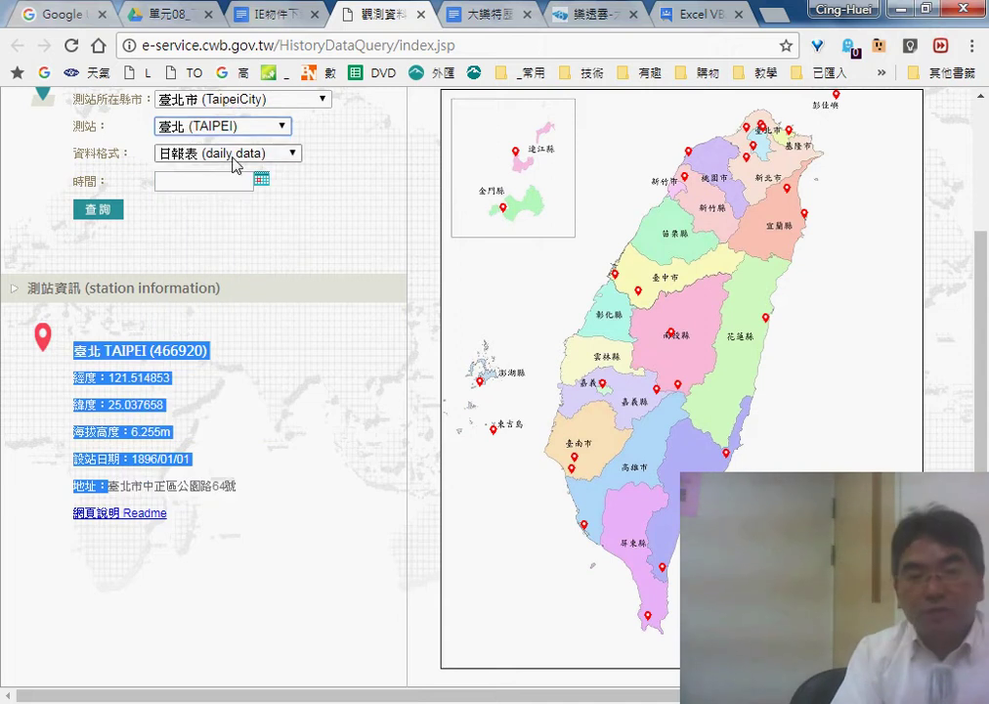
{"action": "left_click", "coordinate": [223, 127]}
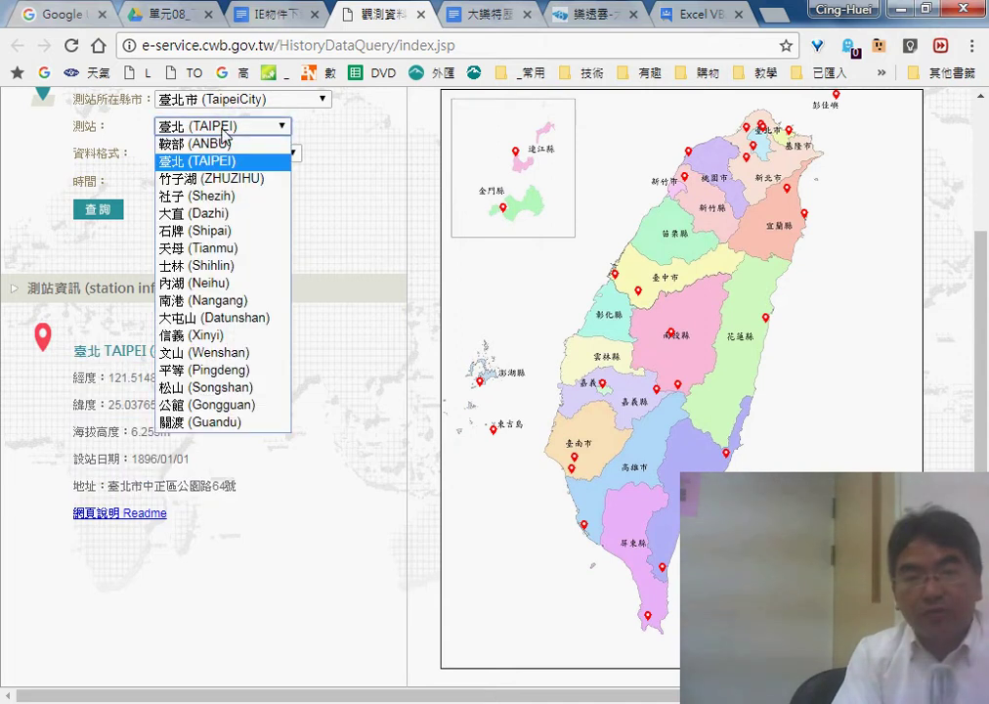
{"action": "left_click", "coordinate": [171, 157]}
{"action": "left_click_drag", "start_coordinate": [74, 349], "coordinate": [244, 495]}
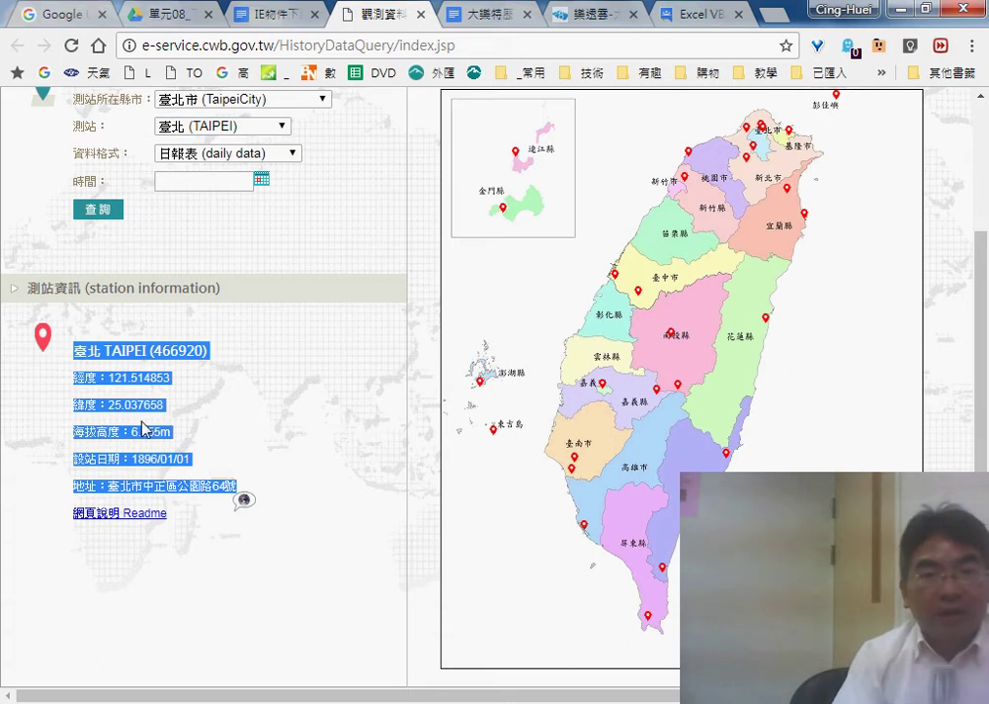
{"action": "left_click", "coordinate": [205, 127]}
{"action": "left_click", "coordinate": [202, 178]}
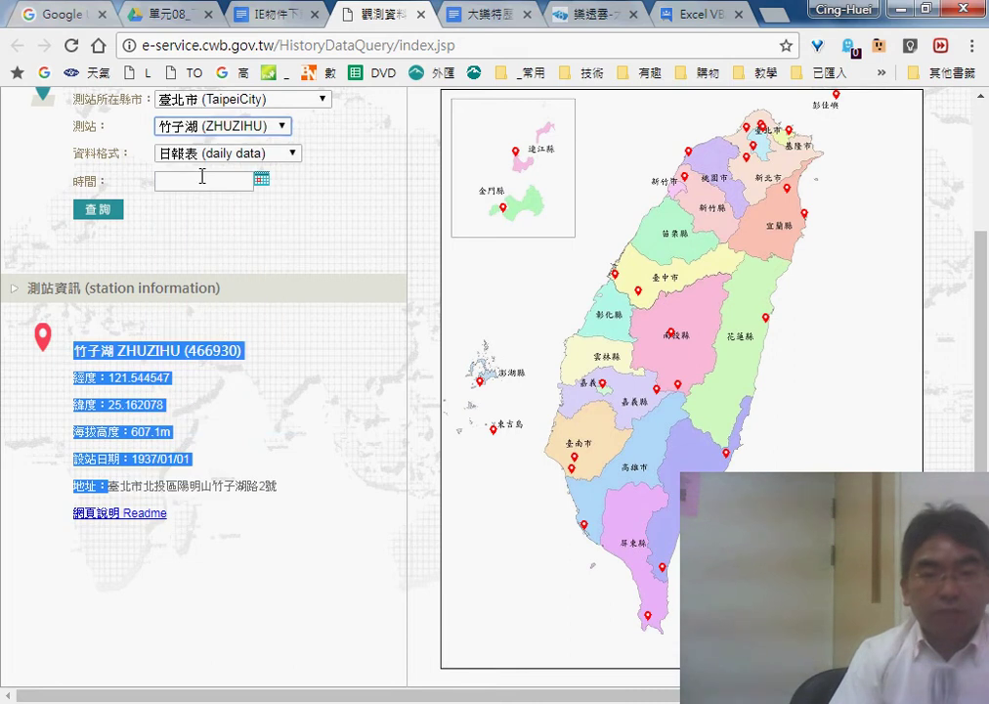
{"action": "left_click", "coordinate": [263, 448]}
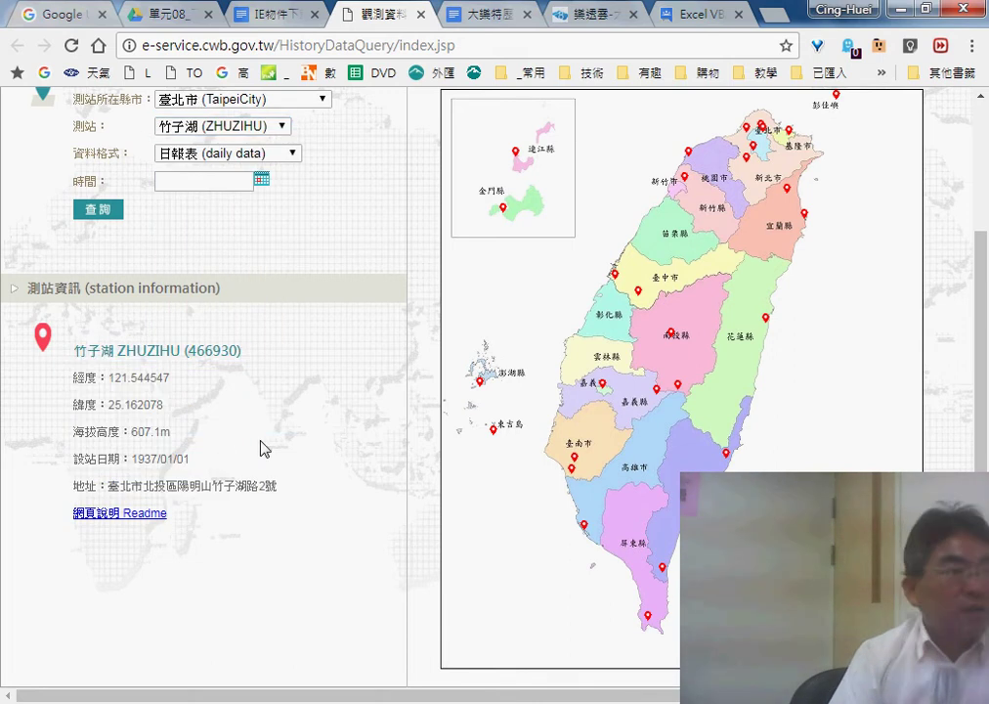
{"action": "left_click", "coordinate": [223, 126]}
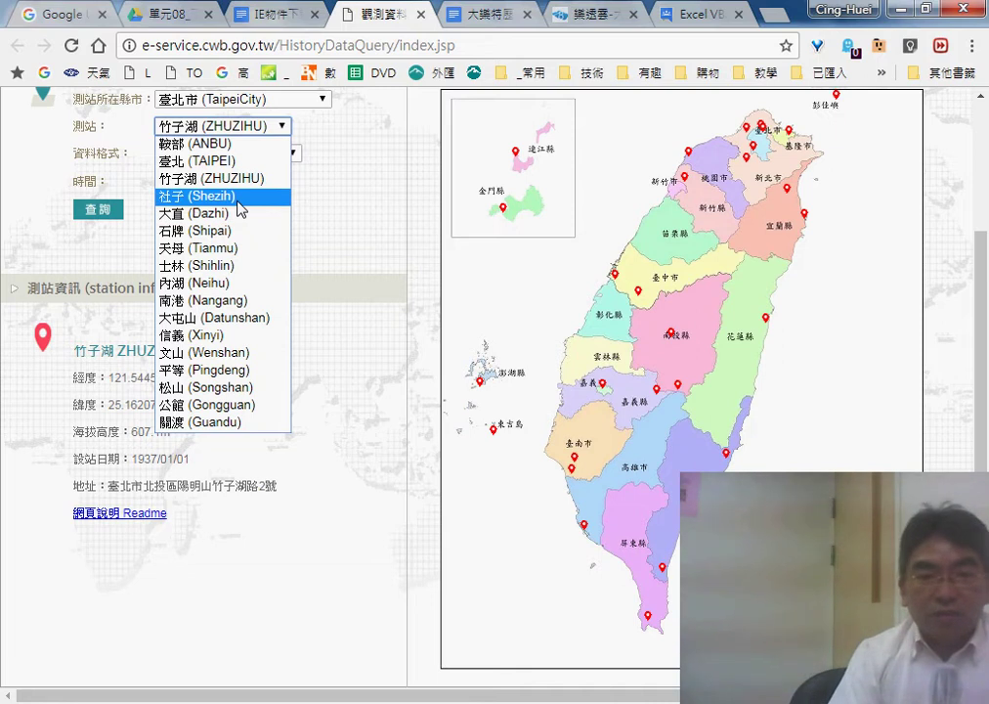
{"action": "left_click", "coordinate": [241, 196]}
{"action": "left_click", "coordinate": [176, 126]}
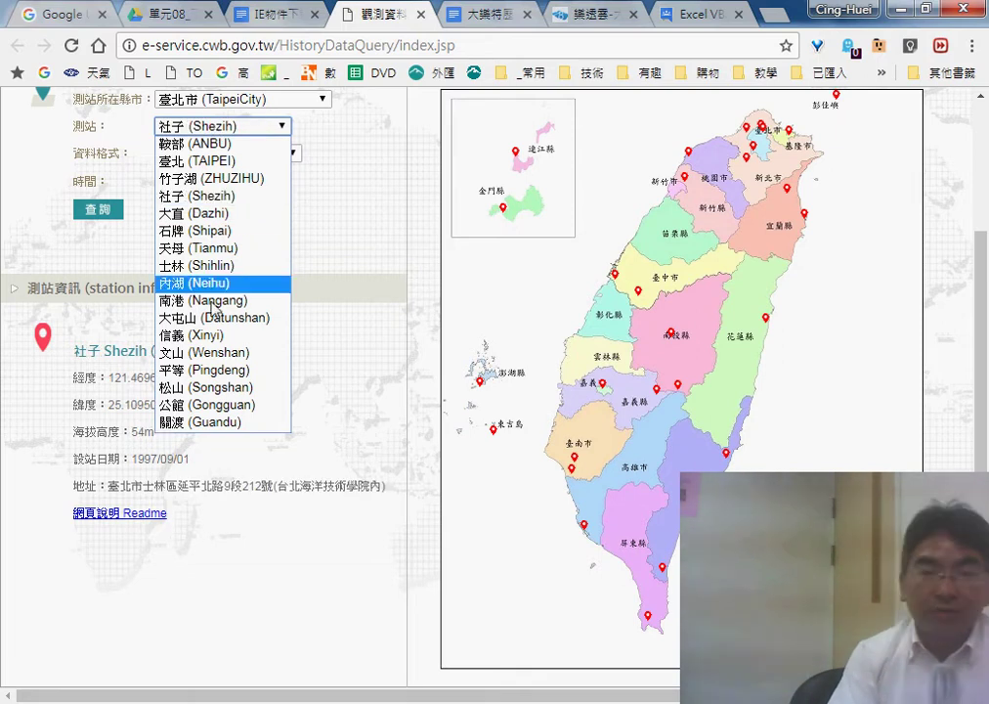
{"action": "left_click", "coordinate": [292, 117]}
Step: Switch the county to New Taipei City, then Taichung City, and select the TAICHUNG station details
{"action": "left_click", "coordinate": [289, 100]}
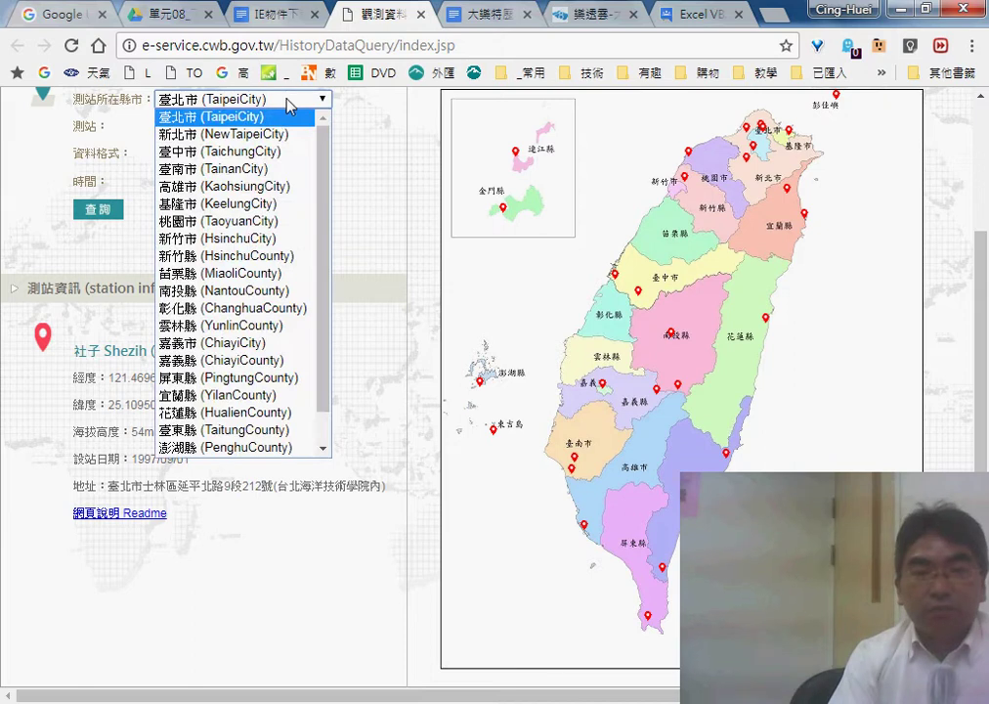
{"action": "left_click", "coordinate": [273, 137]}
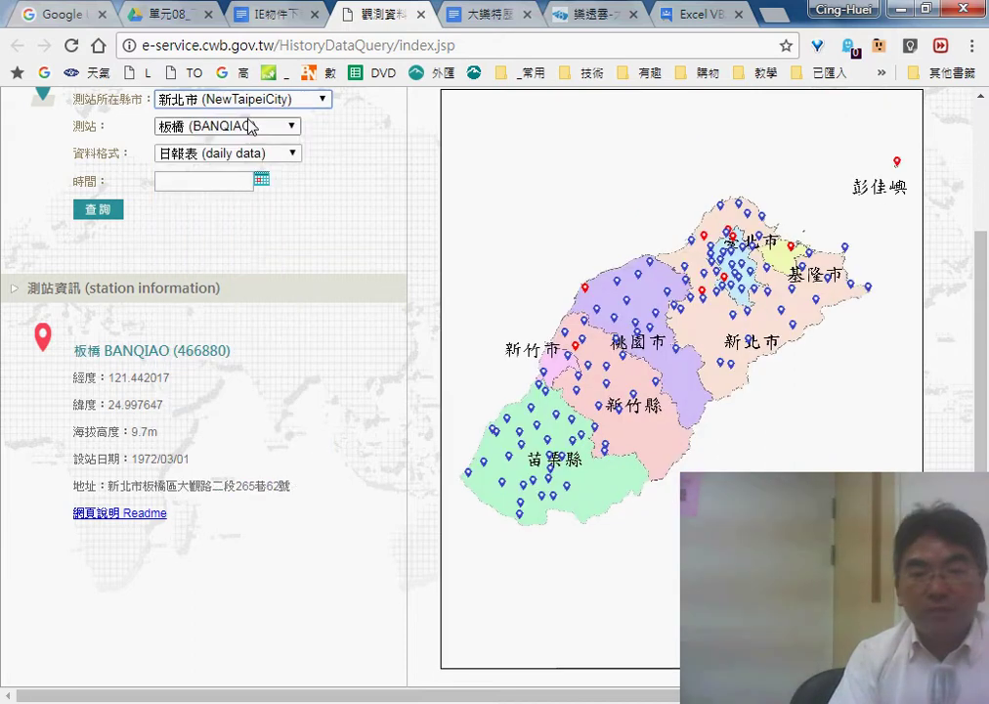
{"action": "left_click", "coordinate": [250, 126]}
{"action": "mouse_move", "coordinate": [291, 261]}
{"action": "left_mouse_down"}
{"action": "mouse_move", "coordinate": [296, 418]}
{"action": "mouse_move", "coordinate": [296, 179]}
{"action": "mouse_move", "coordinate": [301, 404]}
{"action": "left_mouse_up"}
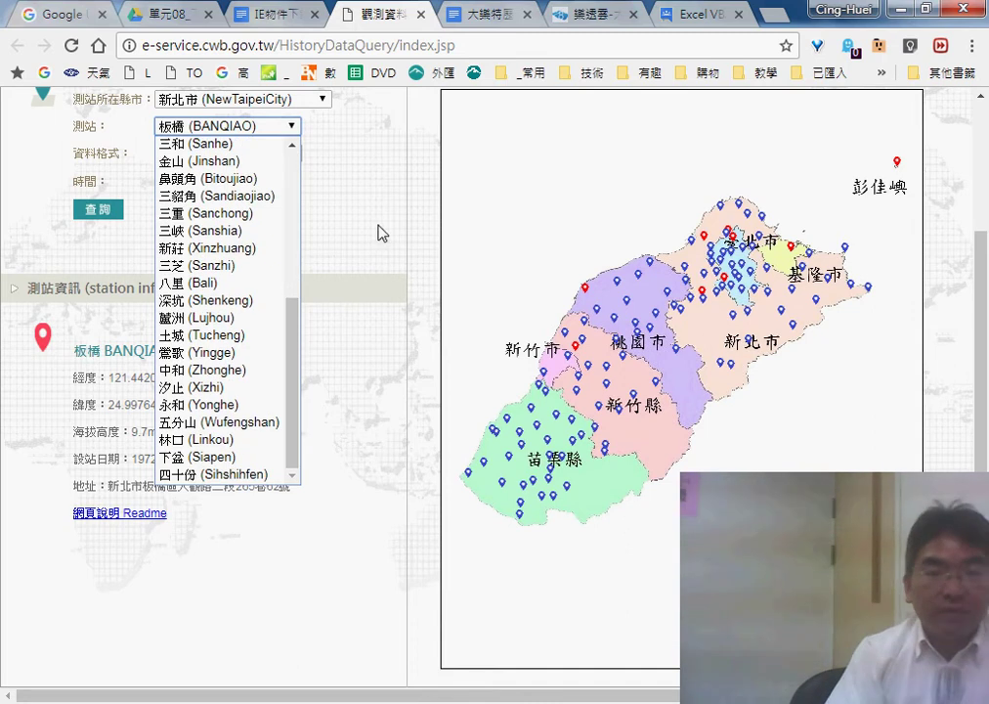
{"action": "left_click", "coordinate": [205, 98]}
{"action": "left_click", "coordinate": [205, 98]}
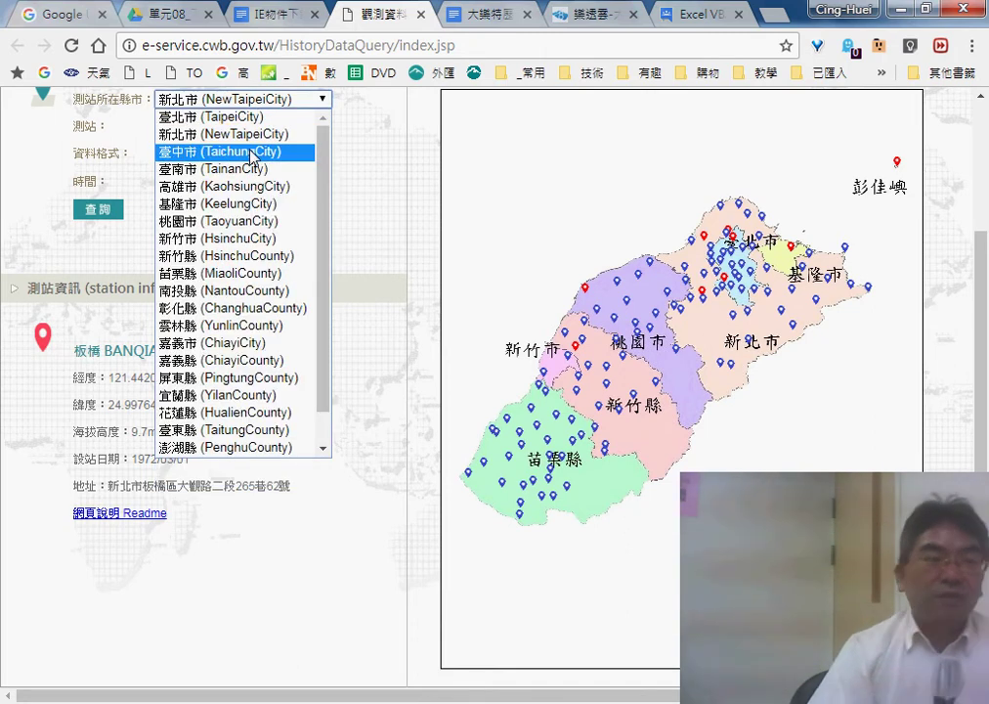
{"action": "left_click", "coordinate": [252, 152]}
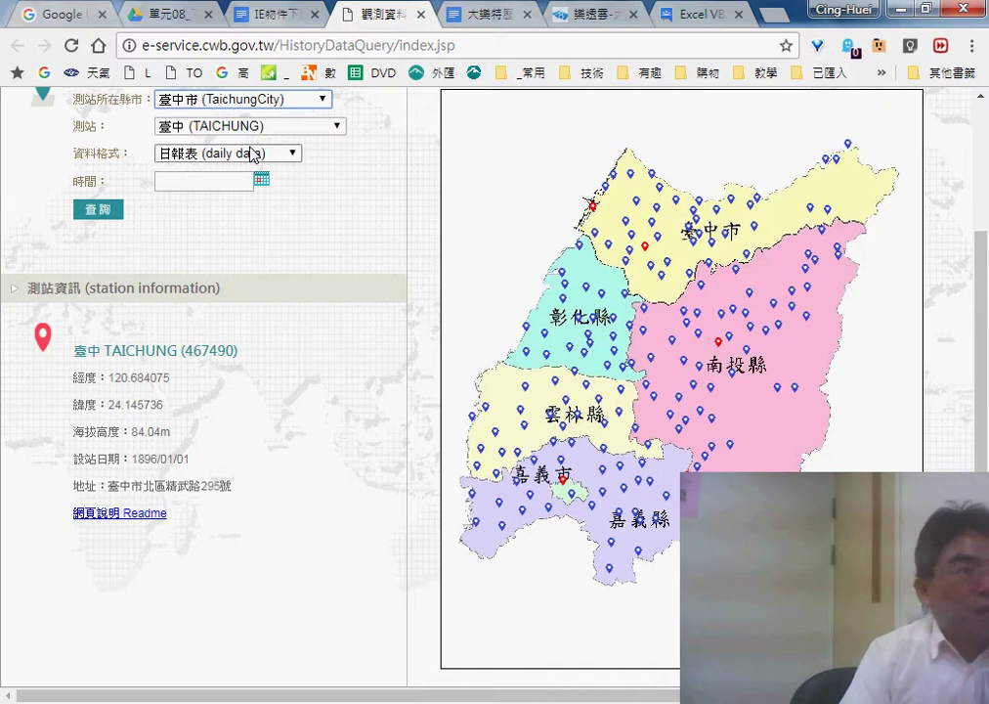
{"action": "left_click_drag", "start_coordinate": [244, 491], "coordinate": [75, 352]}
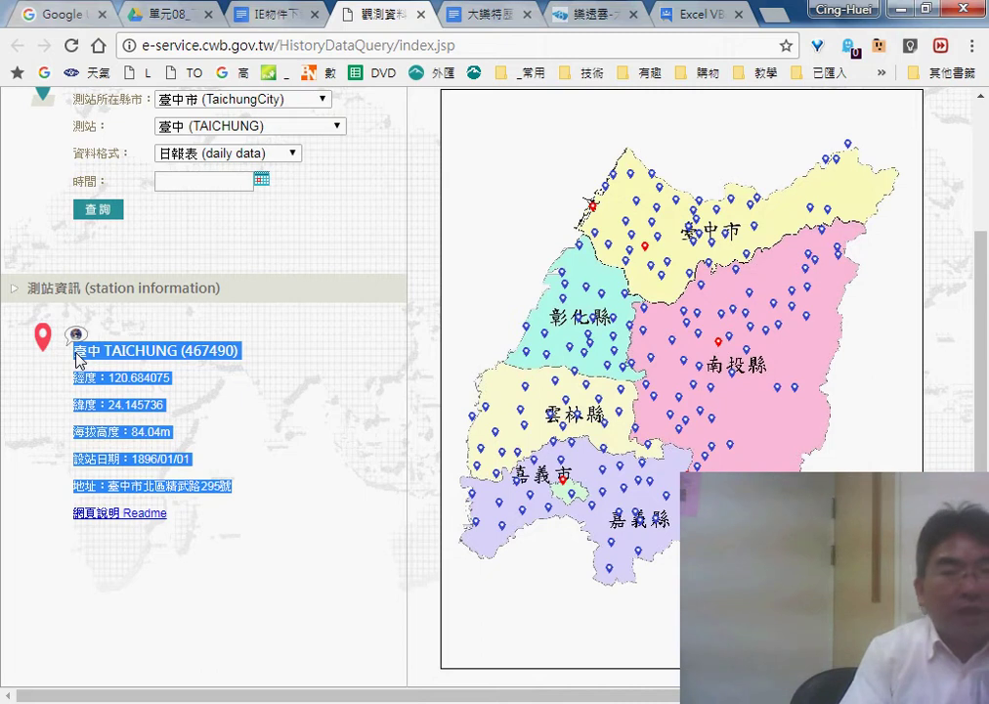
{"action": "left_click", "coordinate": [256, 15]}
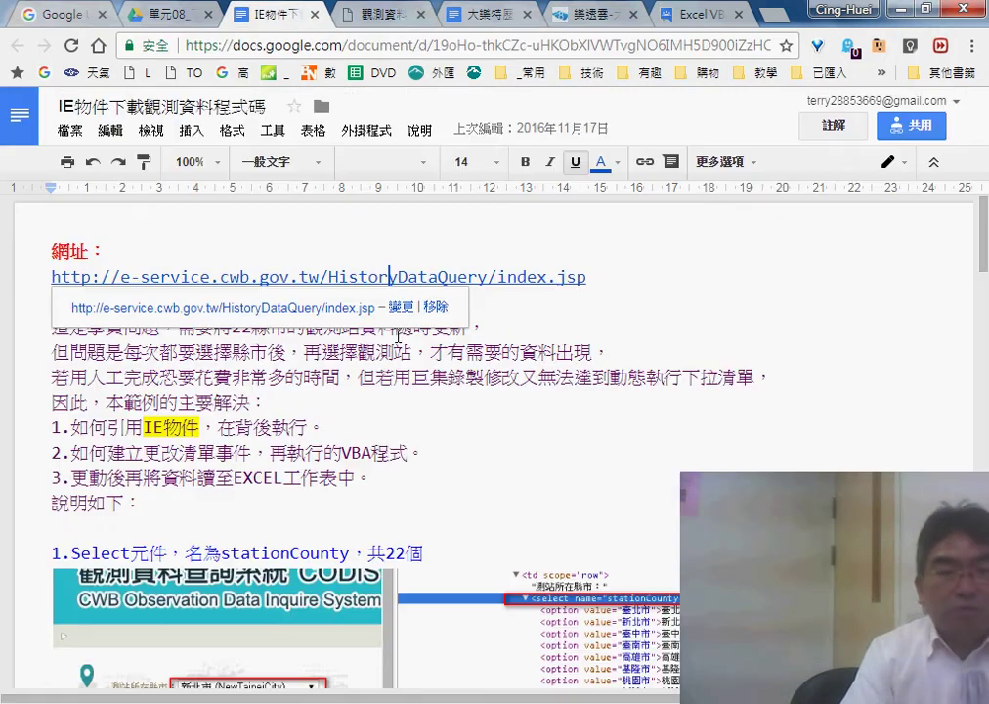
{"action": "left_click", "coordinate": [159, 401]}
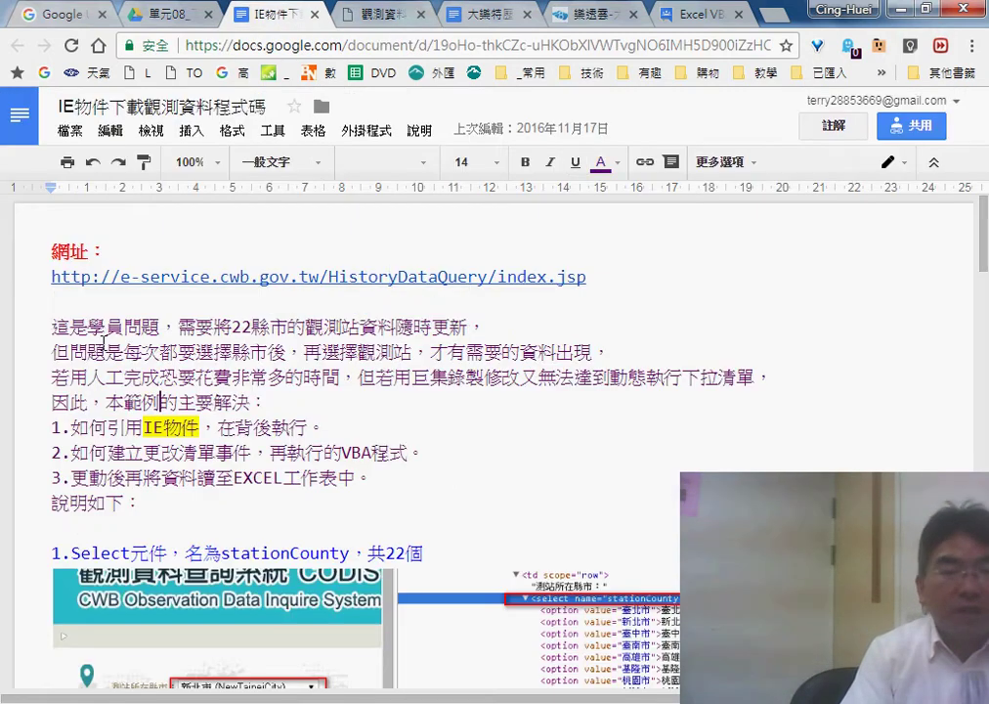
{"action": "scroll", "coordinate": [353, 240], "scroll_direction": "down", "scroll_amount": 1}
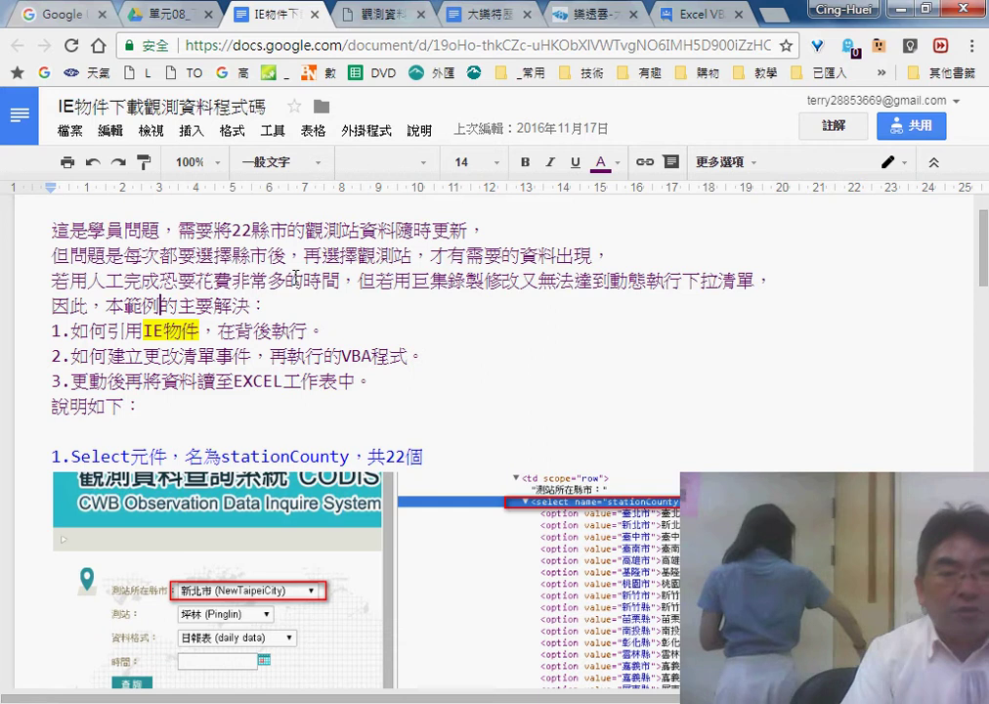
{"action": "scroll", "coordinate": [488, 420], "scroll_direction": "down", "scroll_amount": 1}
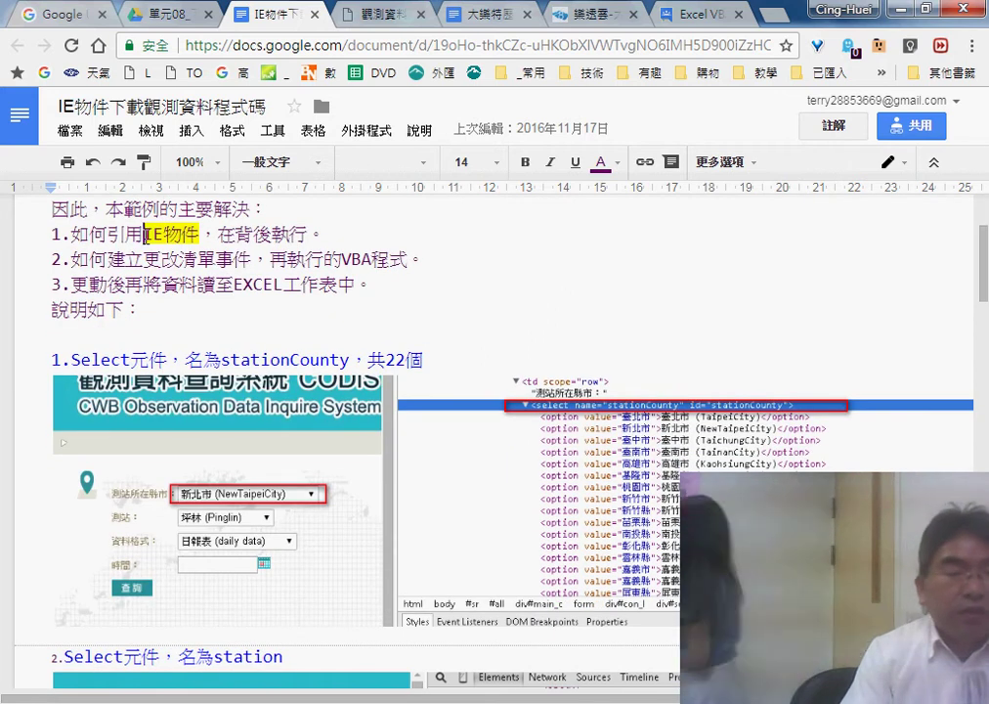
{"action": "left_click_drag", "start_coordinate": [234, 235], "coordinate": [310, 234]}
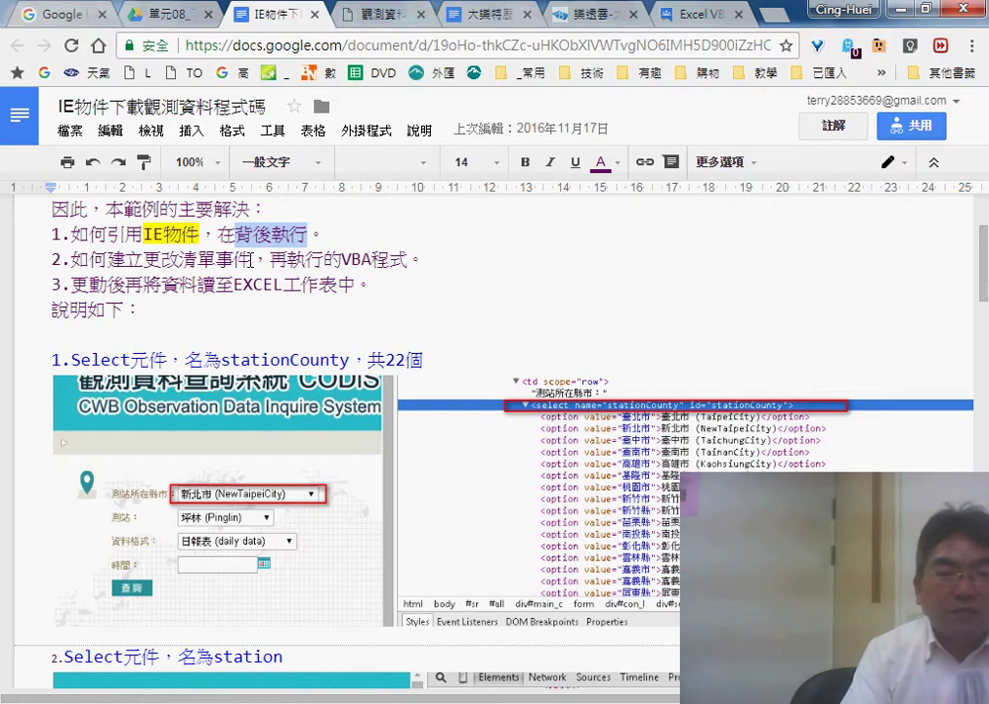
{"action": "left_click_drag", "start_coordinate": [251, 260], "coordinate": [144, 260]}
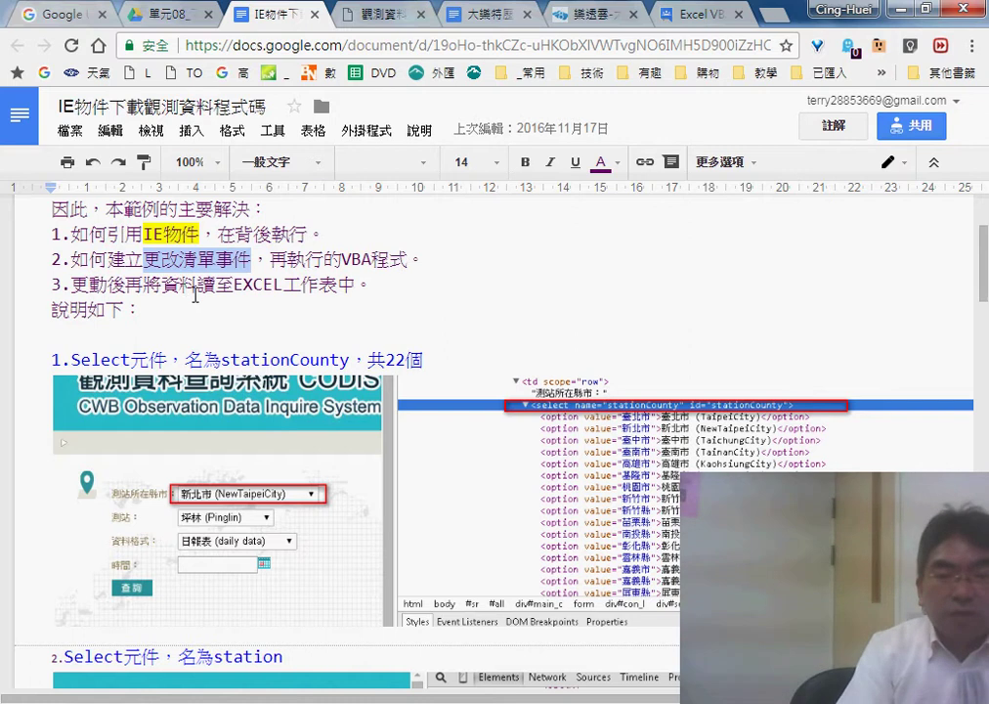
{"action": "scroll", "coordinate": [215, 274], "scroll_direction": "down", "scroll_amount": 1}
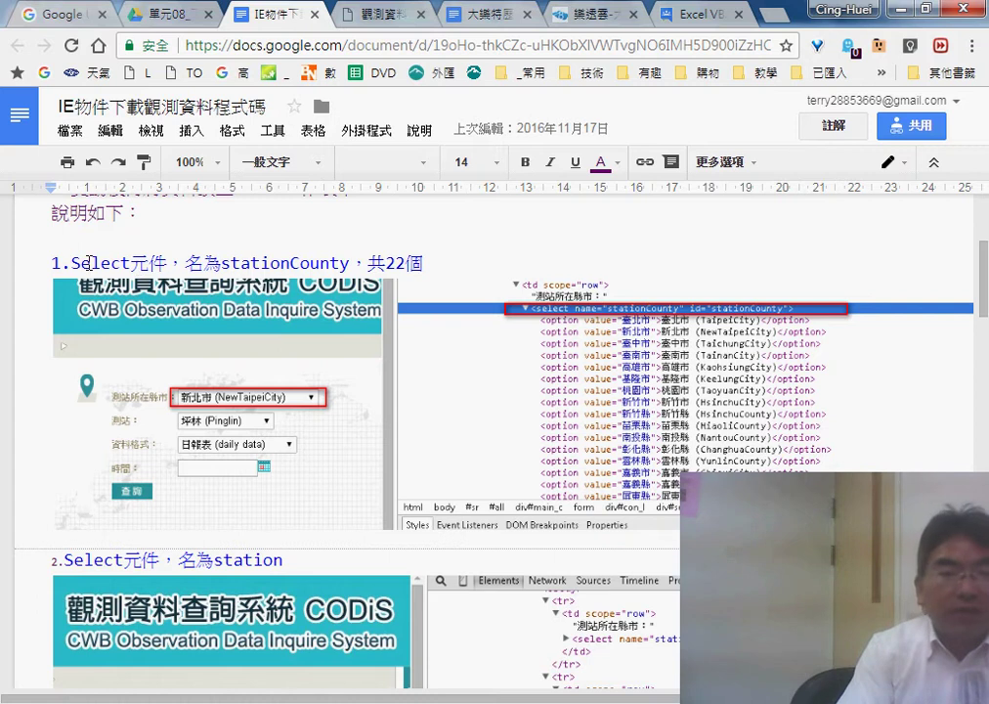
{"action": "left_click_drag", "start_coordinate": [70, 262], "coordinate": [132, 262]}
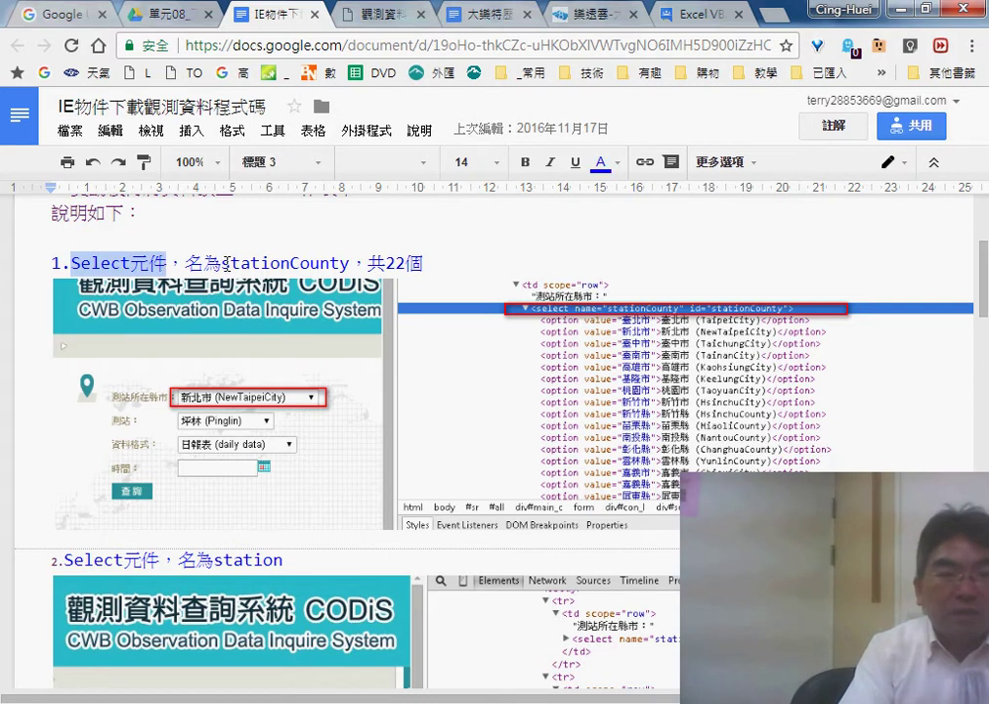
{"action": "left_click_drag", "start_coordinate": [221, 262], "coordinate": [352, 262]}
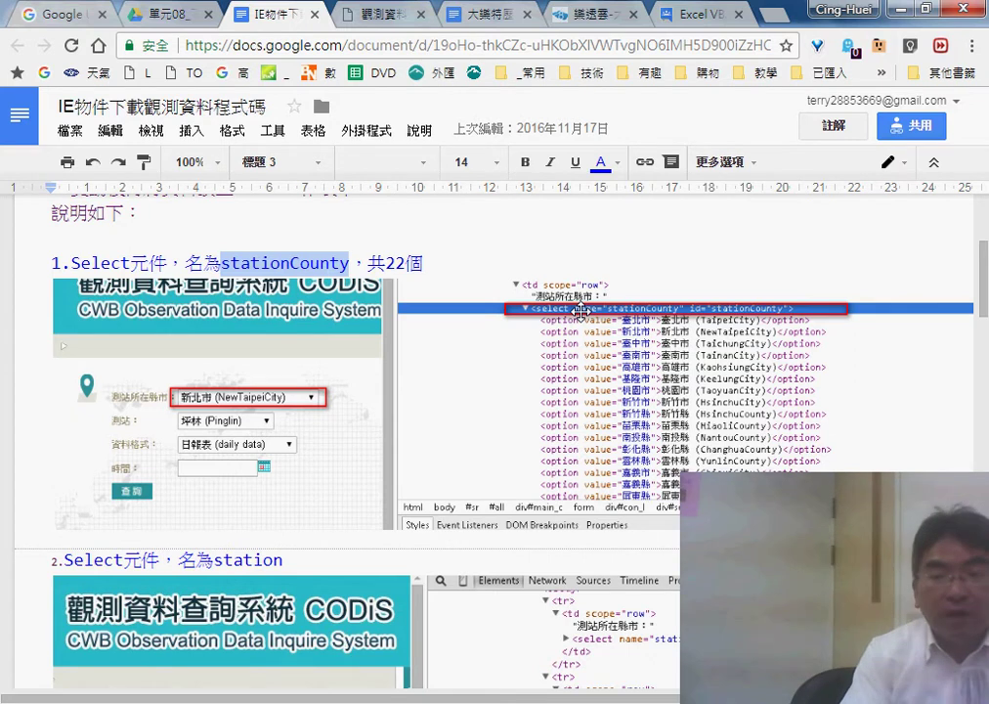
Step: Scroll down to the VBA程式碼 heading, select it, and scroll through the code below
{"action": "scroll", "coordinate": [580, 310], "scroll_direction": "down", "scroll_amount": 3}
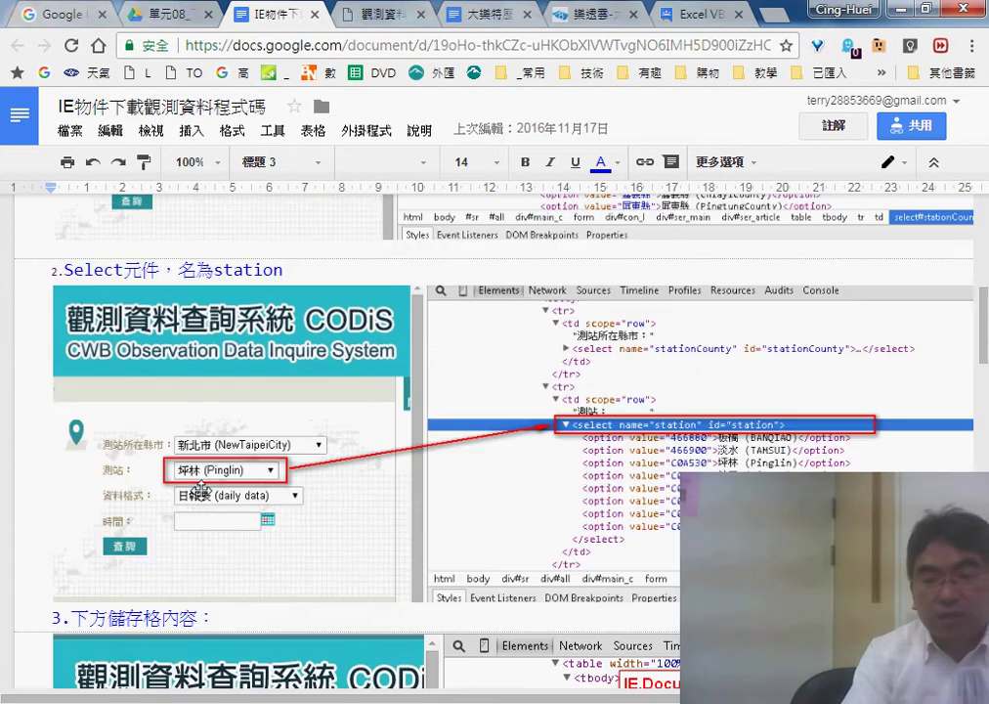
{"action": "scroll", "coordinate": [498, 344], "scroll_direction": "down", "scroll_amount": 1}
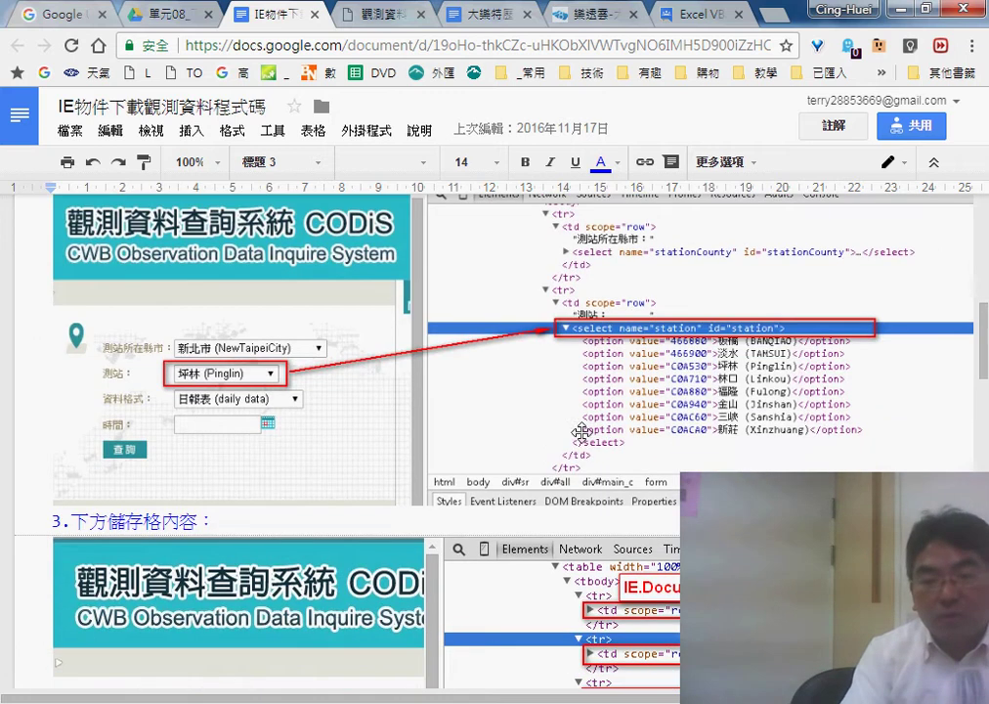
{"action": "scroll", "coordinate": [440, 388], "scroll_direction": "down", "scroll_amount": 5}
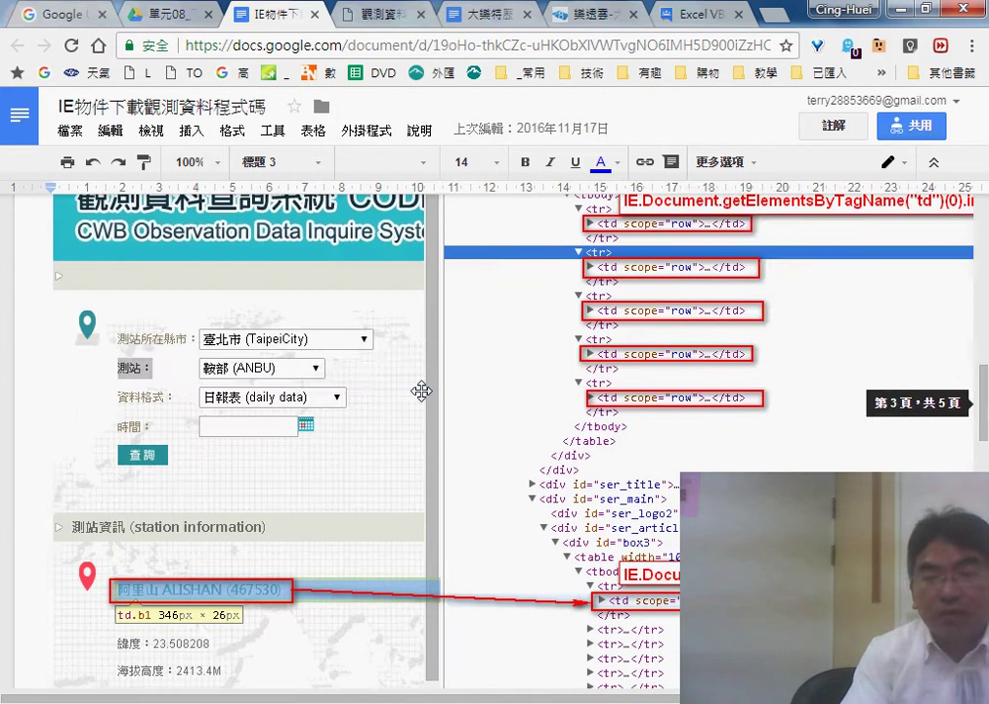
{"action": "scroll", "coordinate": [426, 388], "scroll_direction": "down", "scroll_amount": 1}
{"action": "scroll", "coordinate": [422, 391], "scroll_direction": "down", "scroll_amount": 2}
{"action": "scroll", "coordinate": [424, 391], "scroll_direction": "down", "scroll_amount": 1}
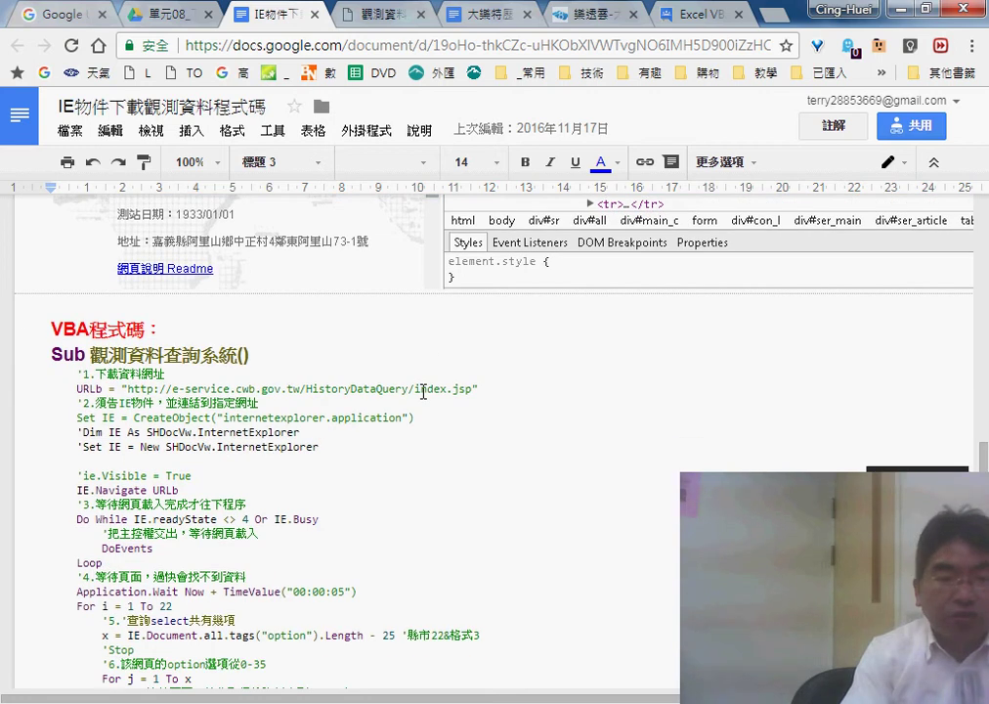
{"action": "scroll", "coordinate": [423, 391], "scroll_direction": "down", "scroll_amount": 1}
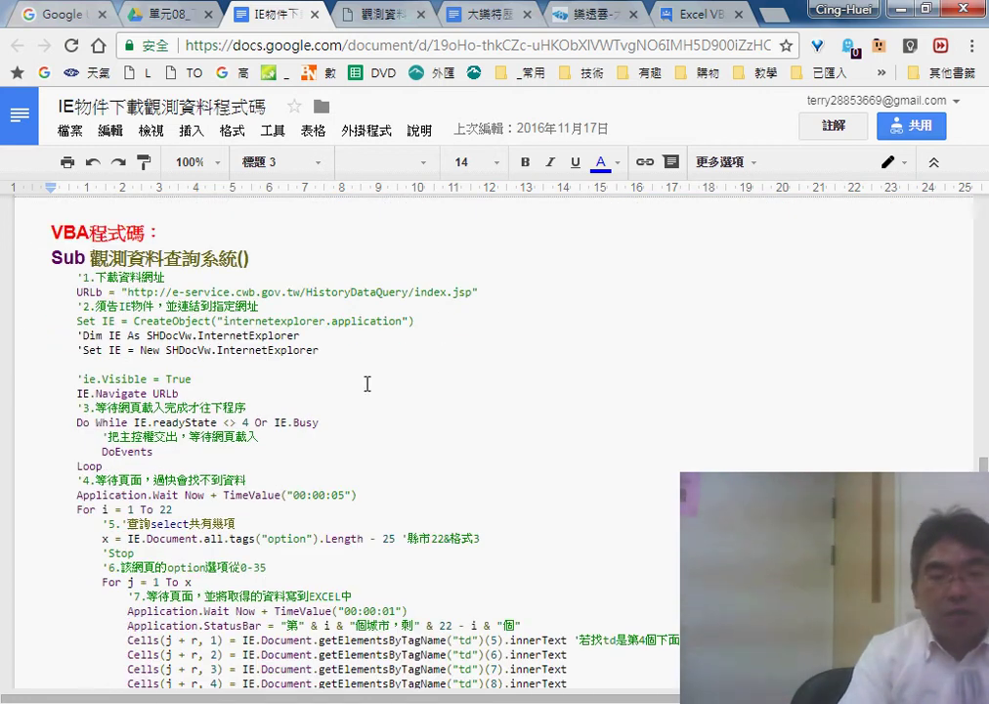
{"action": "left_click_drag", "start_coordinate": [51, 233], "coordinate": [51, 256]}
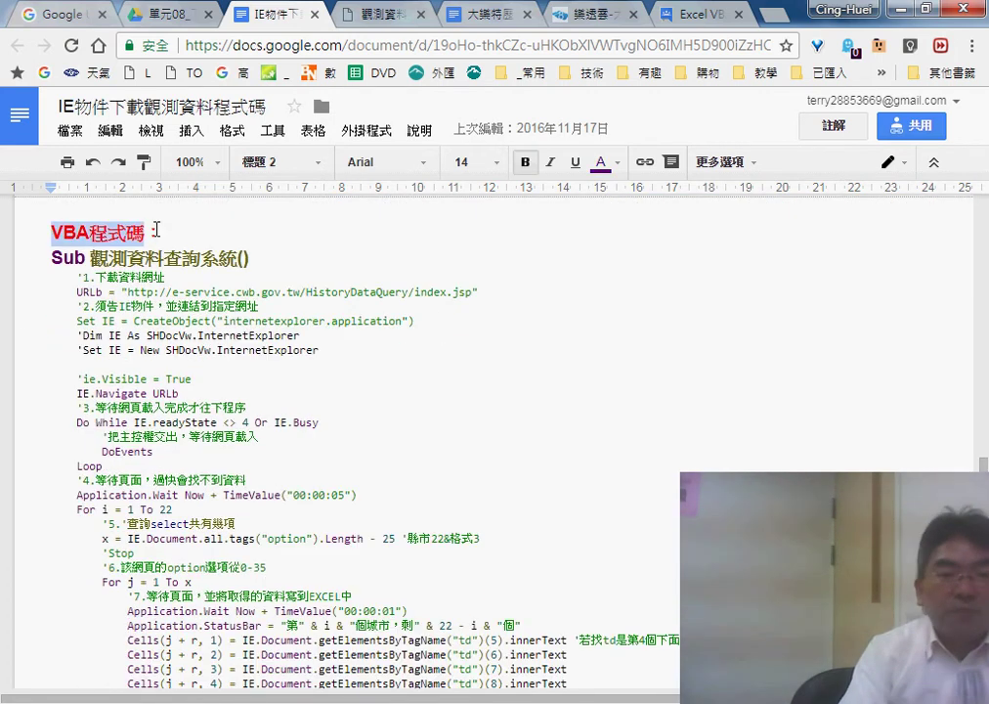
{"action": "scroll", "coordinate": [170, 339], "scroll_direction": "down", "scroll_amount": 1}
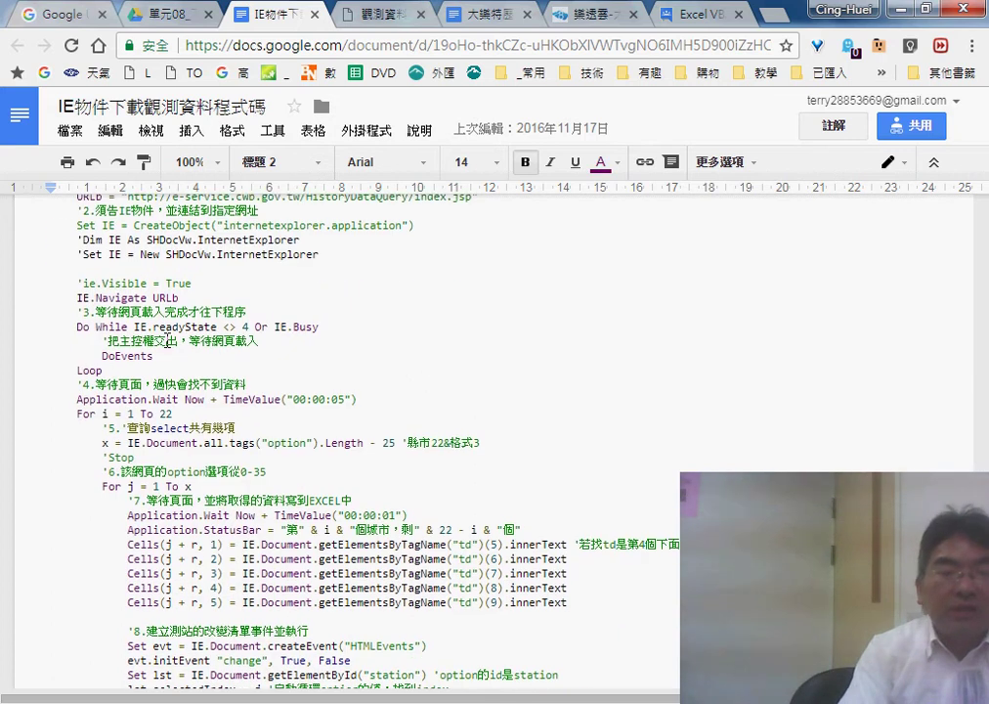
{"action": "scroll", "coordinate": [170, 339], "scroll_direction": "down", "scroll_amount": 2}
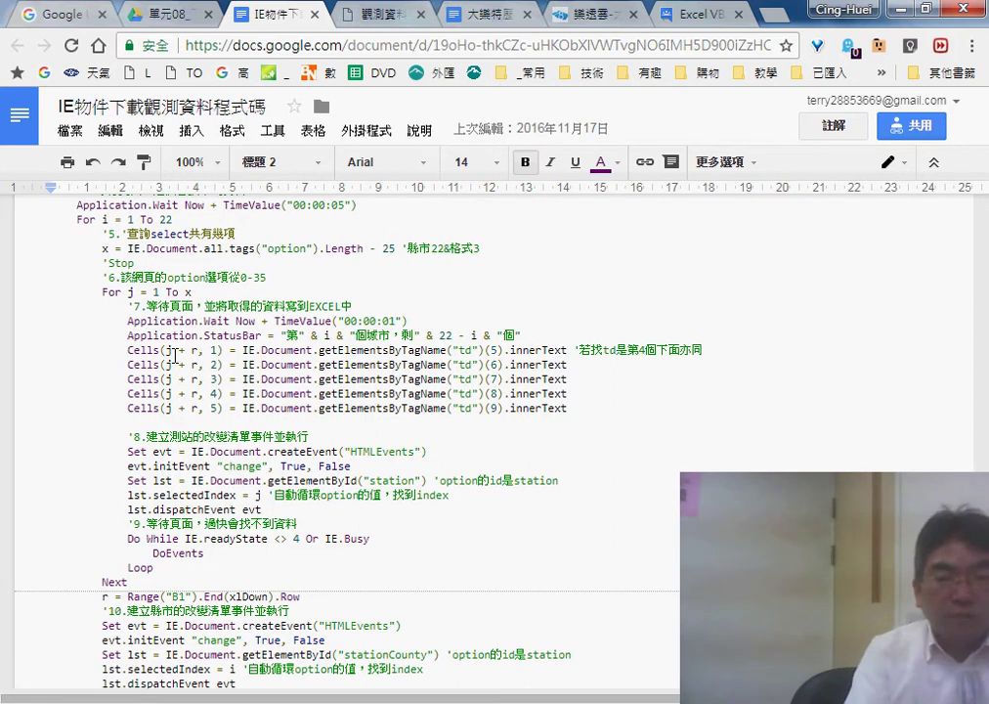
{"action": "scroll", "coordinate": [218, 411], "scroll_direction": "up", "scroll_amount": 2}
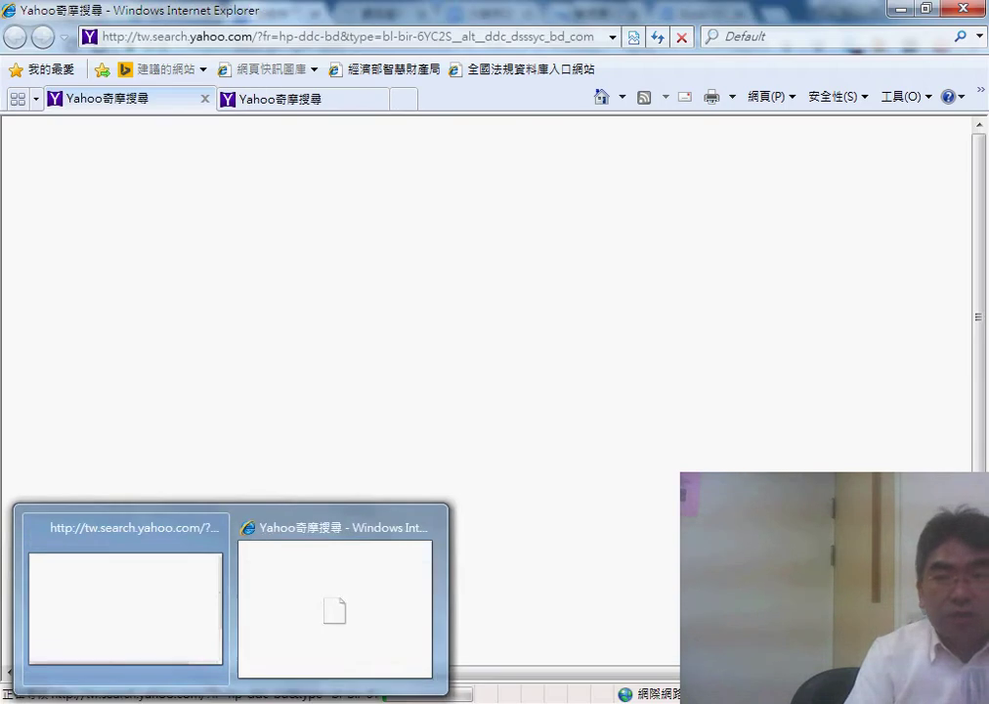
Step: Check the About box showing version 8.0.7601.17514, then close Internet Explorer and all its tabs
{"action": "left_click", "coordinate": [915, 98]}
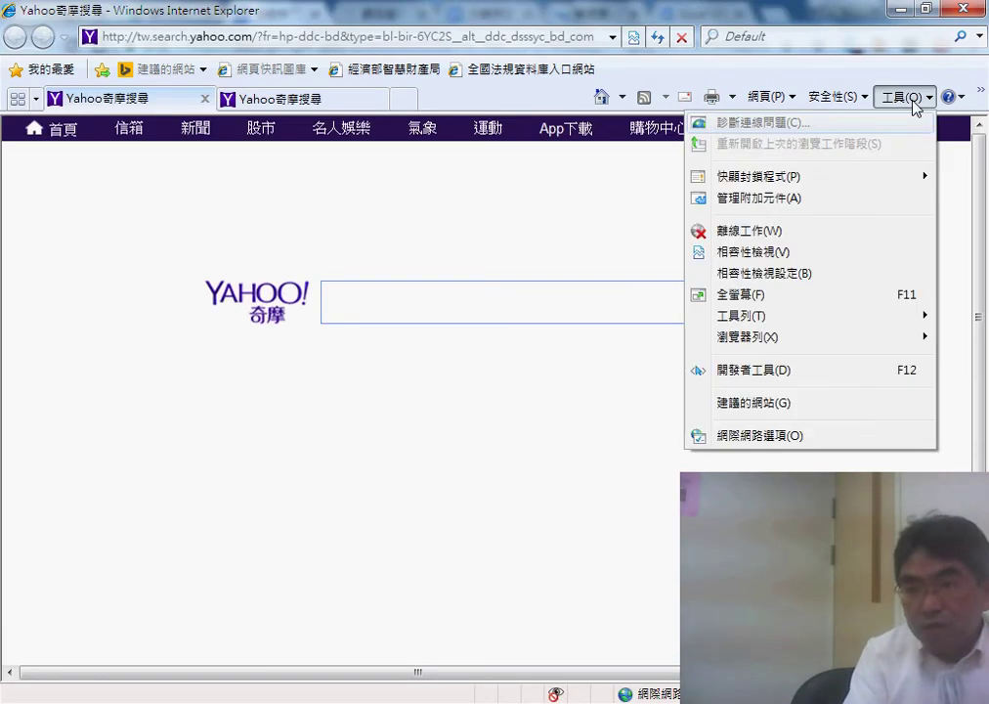
{"action": "left_click", "coordinate": [947, 98]}
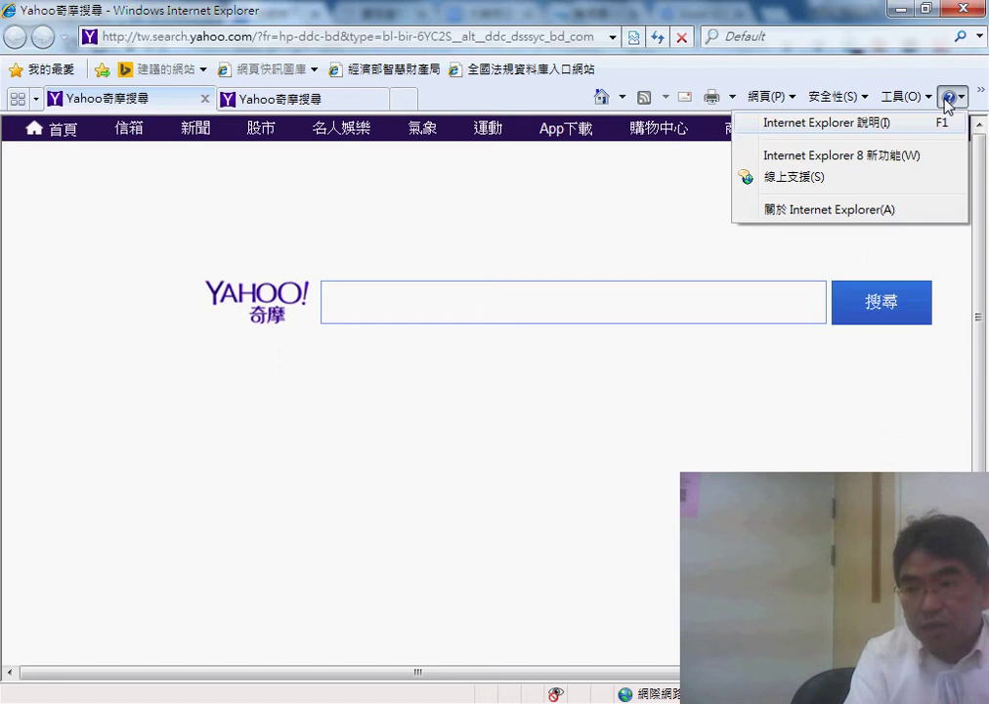
{"action": "left_click", "coordinate": [861, 215]}
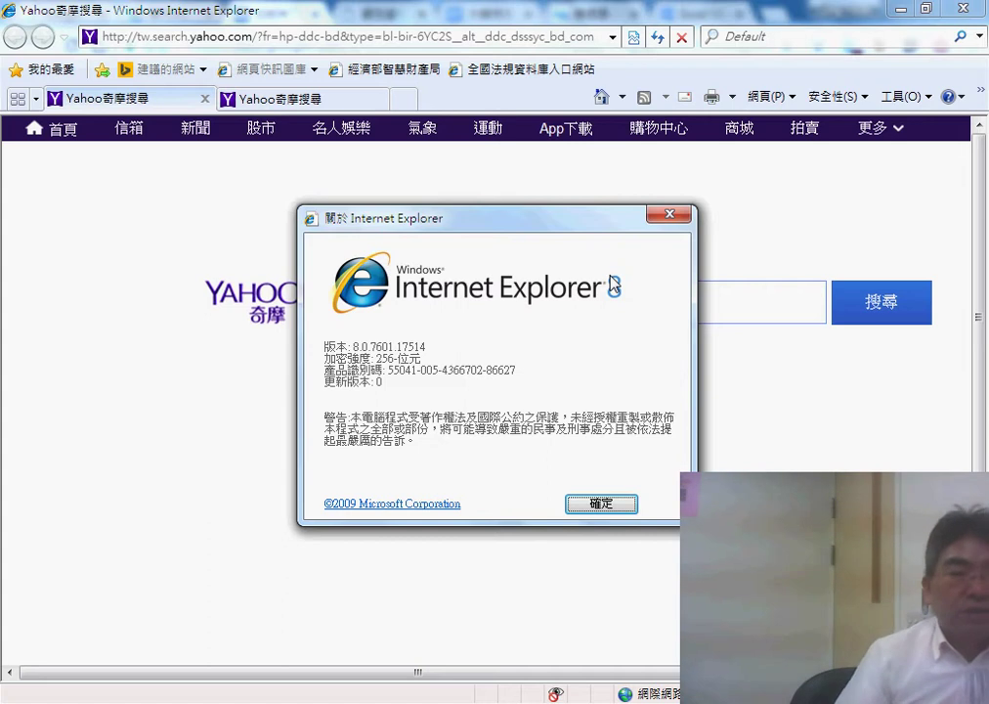
{"action": "left_click", "coordinate": [607, 504]}
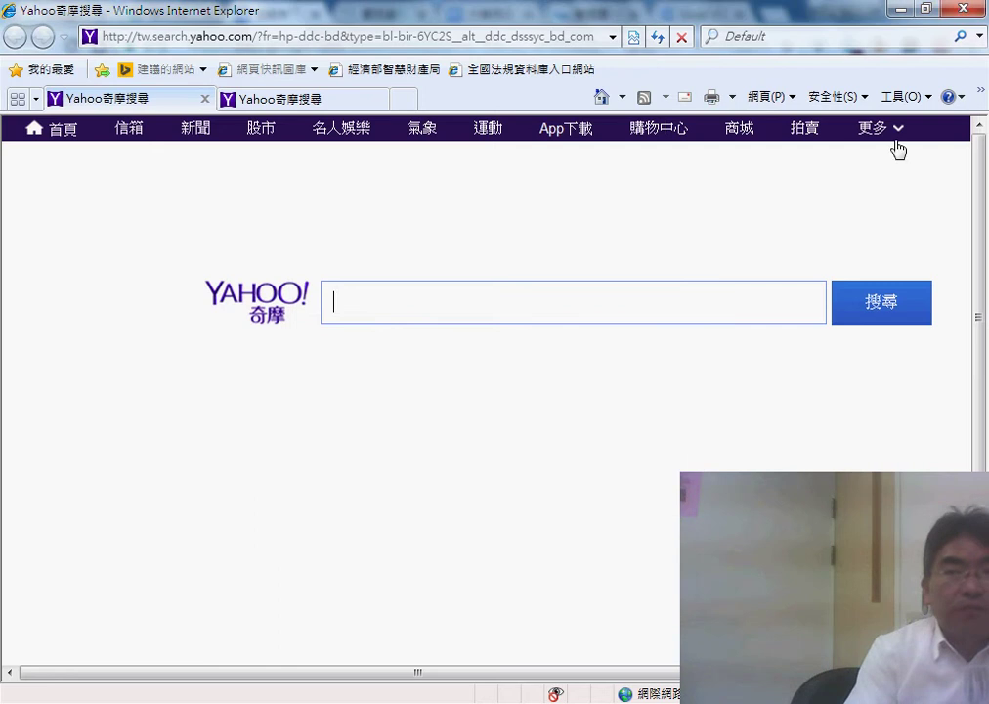
{"action": "left_click", "coordinate": [973, 12]}
{"action": "left_click", "coordinate": [444, 369]}
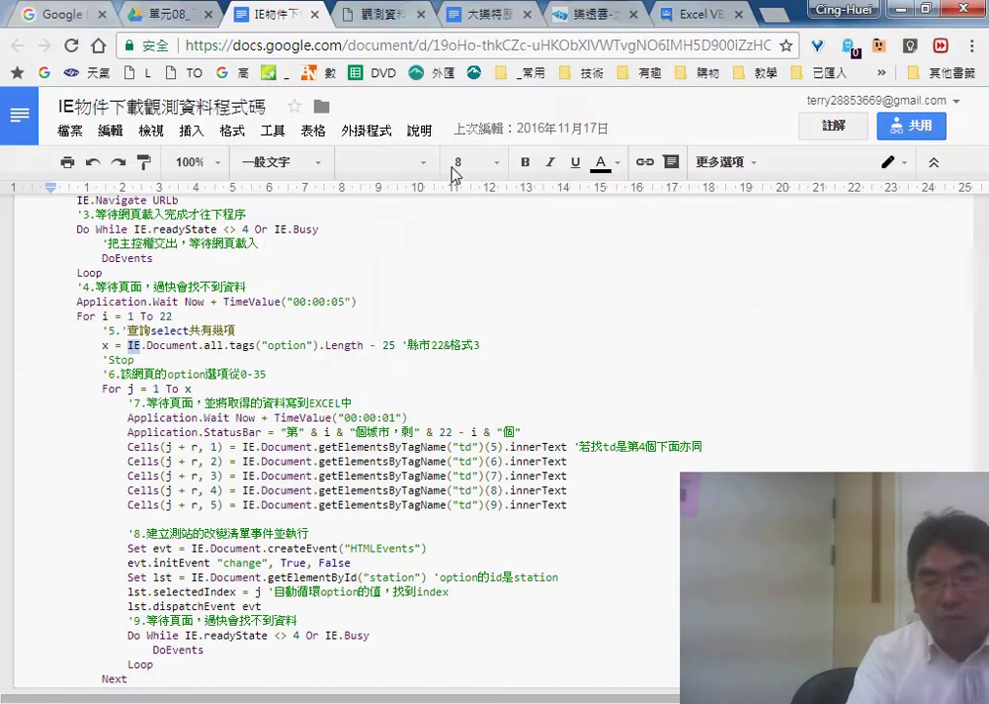
Step: View the CODiS page's county list, then close that tab to return to the code
{"action": "left_click", "coordinate": [382, 15]}
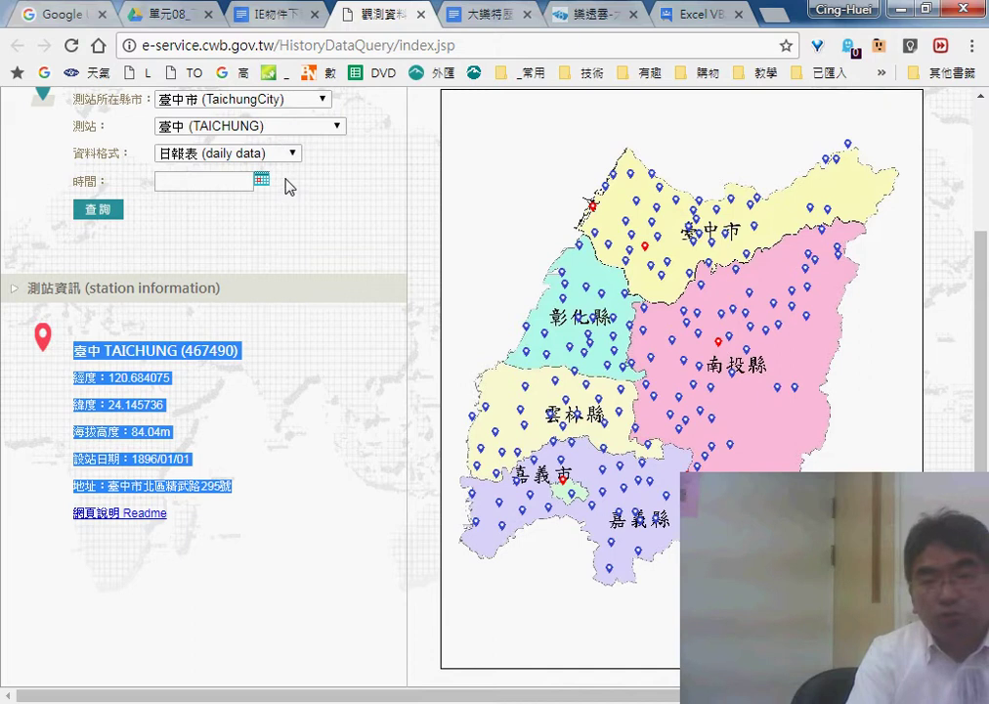
{"action": "scroll", "coordinate": [289, 187], "scroll_direction": "up", "scroll_amount": 3}
{"action": "left_click", "coordinate": [245, 277]}
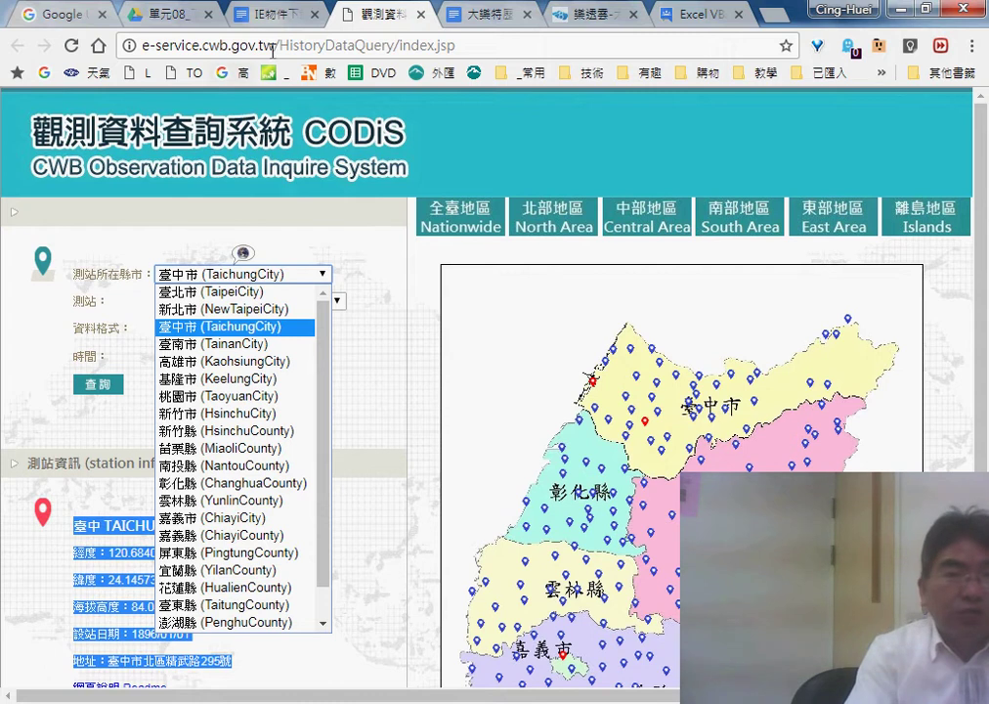
{"action": "left_click", "coordinate": [419, 15]}
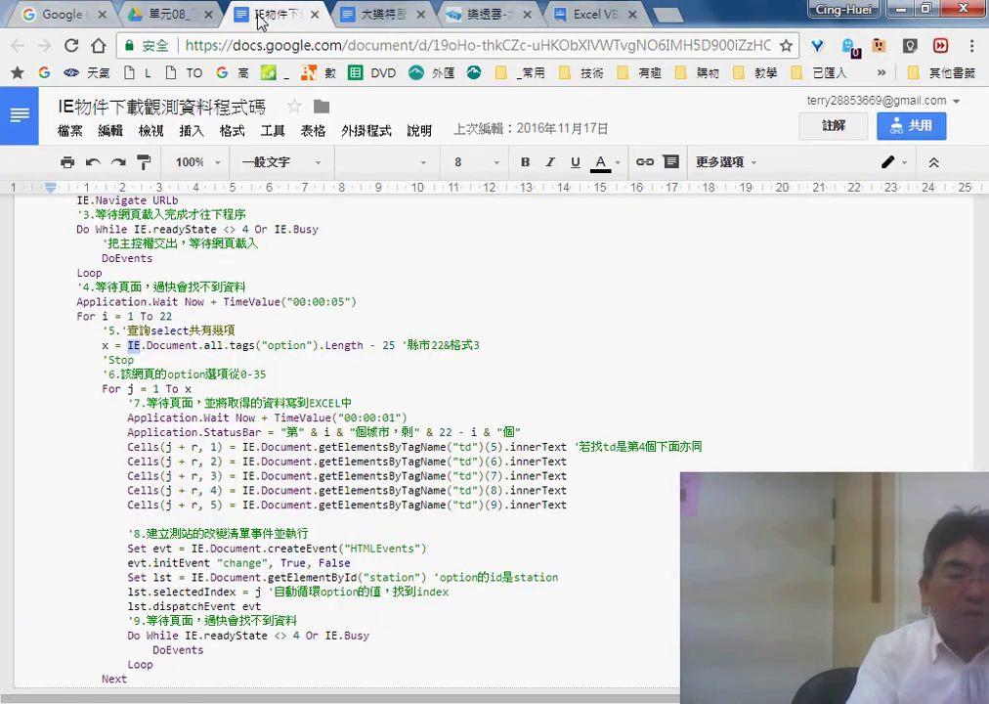
Step: Select files in the Drive course folder and open the IE物件下載觀測資料程式碼 document
{"action": "left_click", "coordinate": [169, 20]}
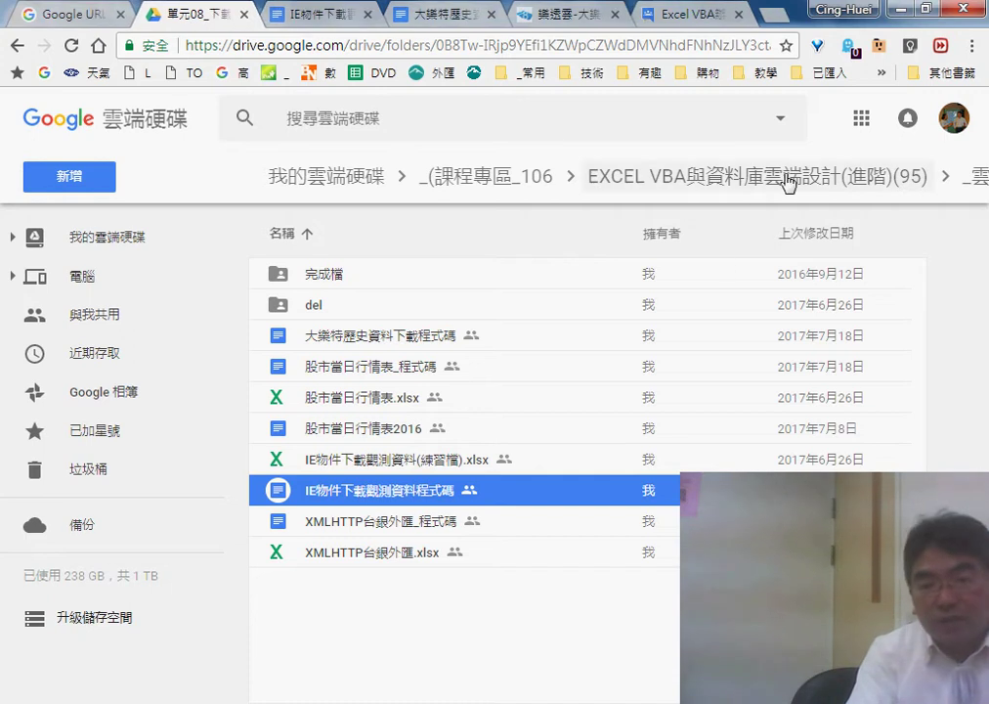
{"action": "left_click", "coordinate": [337, 344]}
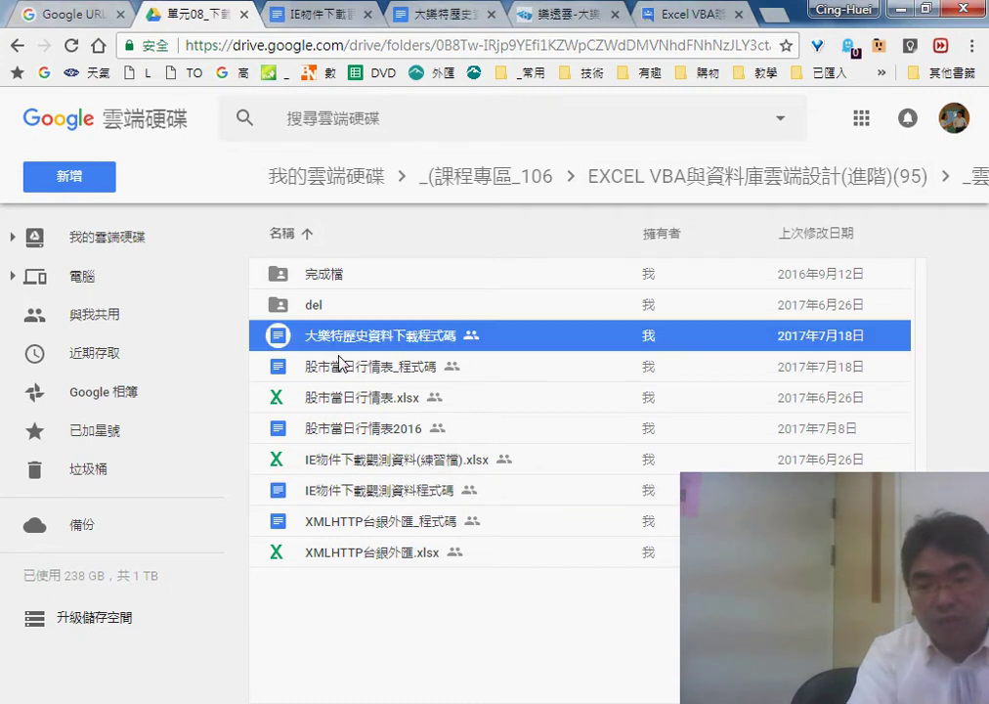
{"action": "left_click", "coordinate": [352, 494]}
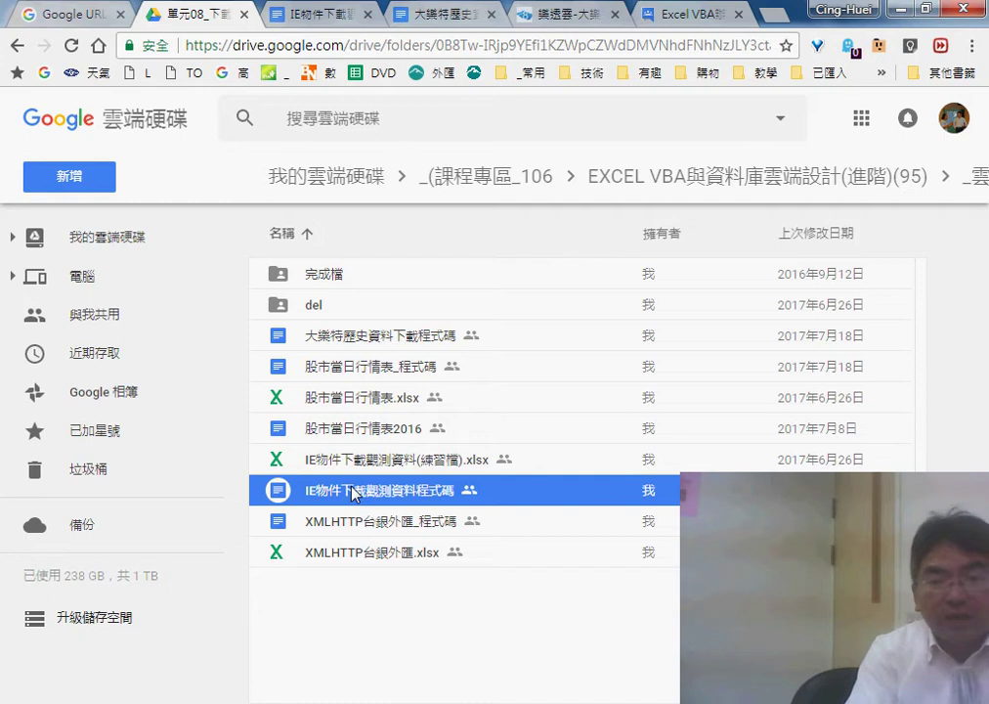
{"action": "left_click", "coordinate": [363, 463]}
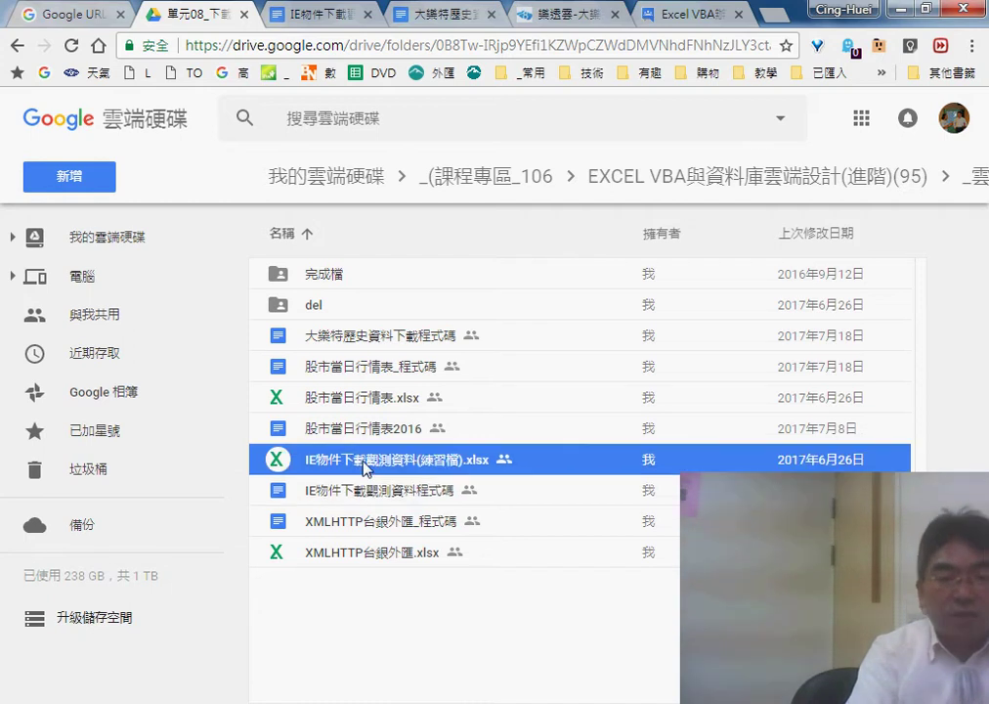
{"action": "left_click", "coordinate": [368, 498]}
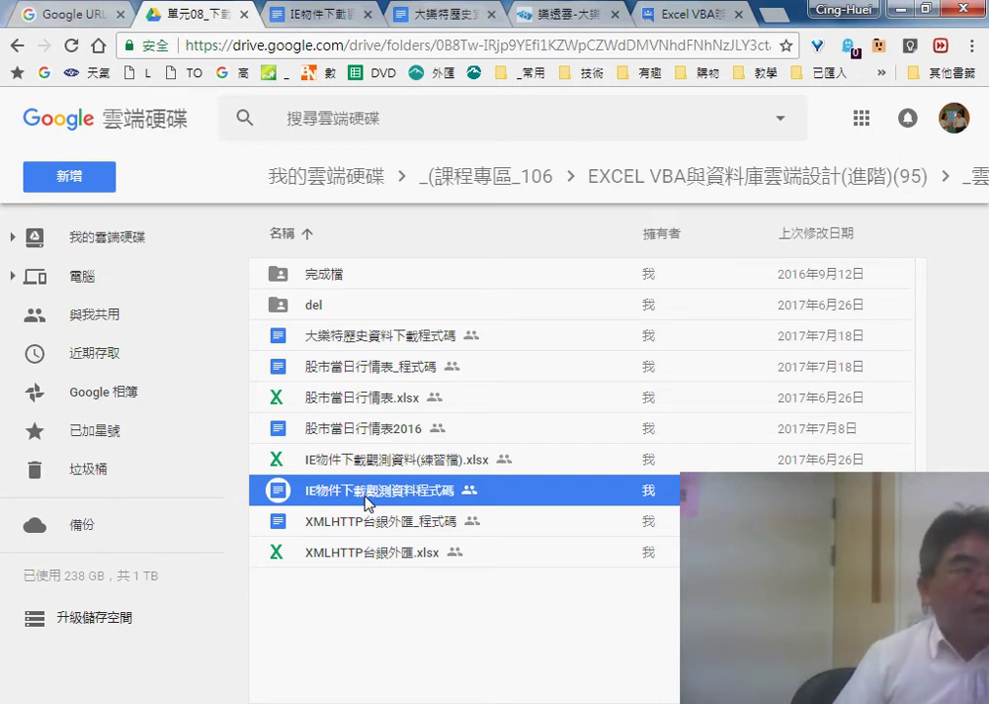
{"action": "double_click", "coordinate": [367, 498]}
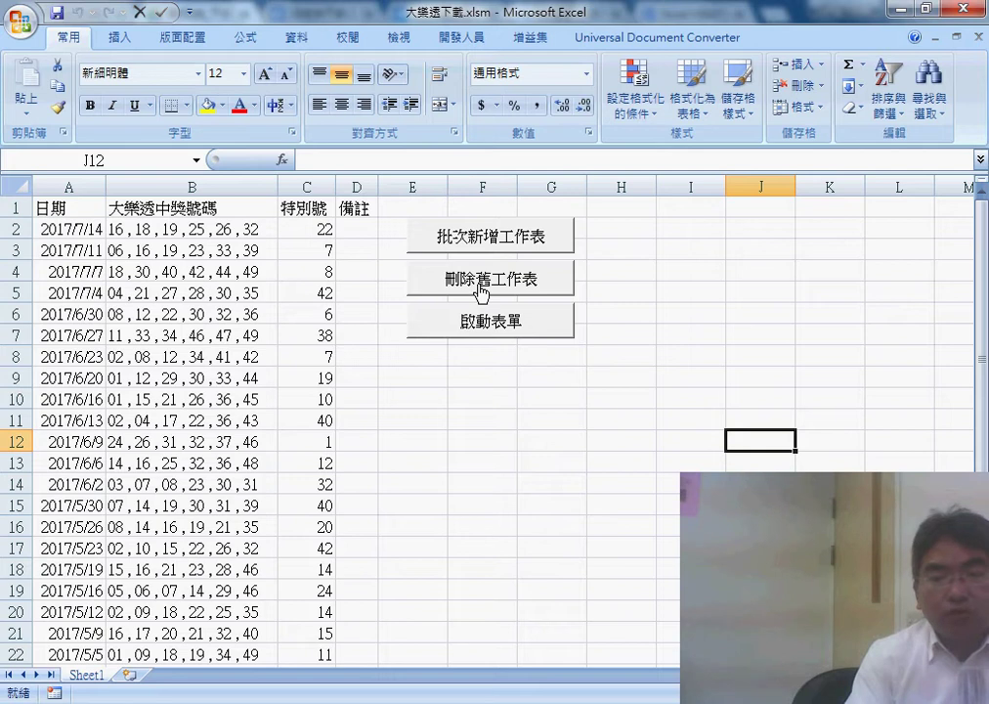
Step: Run the 批次新增工作表 macro and inspect the draw history filled into sheet 1
{"action": "left_click", "coordinate": [457, 235]}
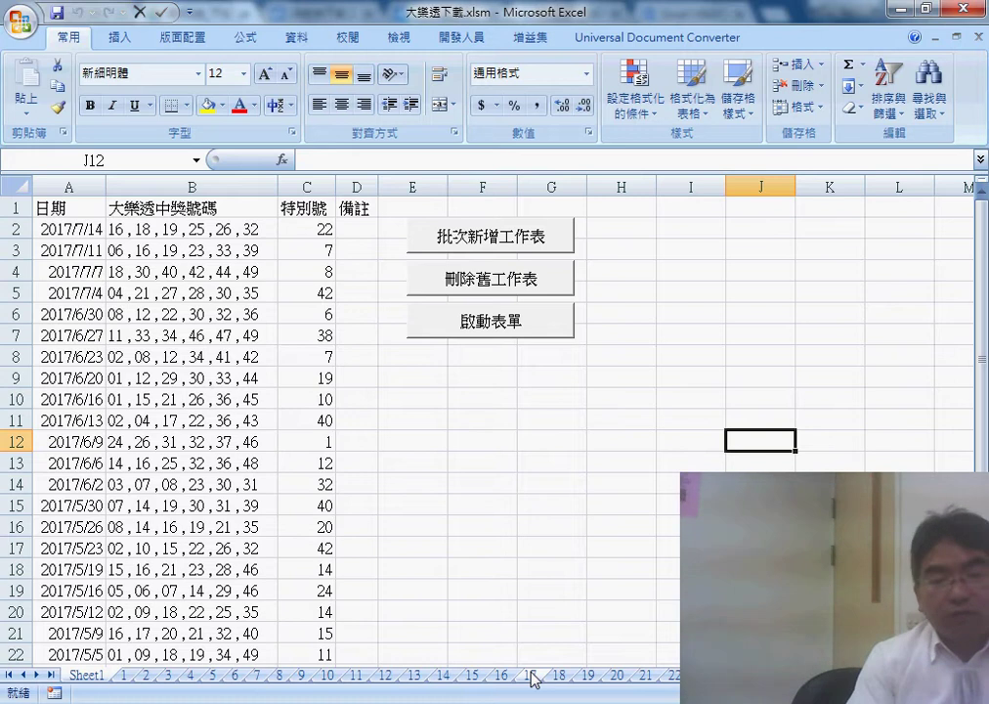
{"action": "left_click", "coordinate": [125, 674]}
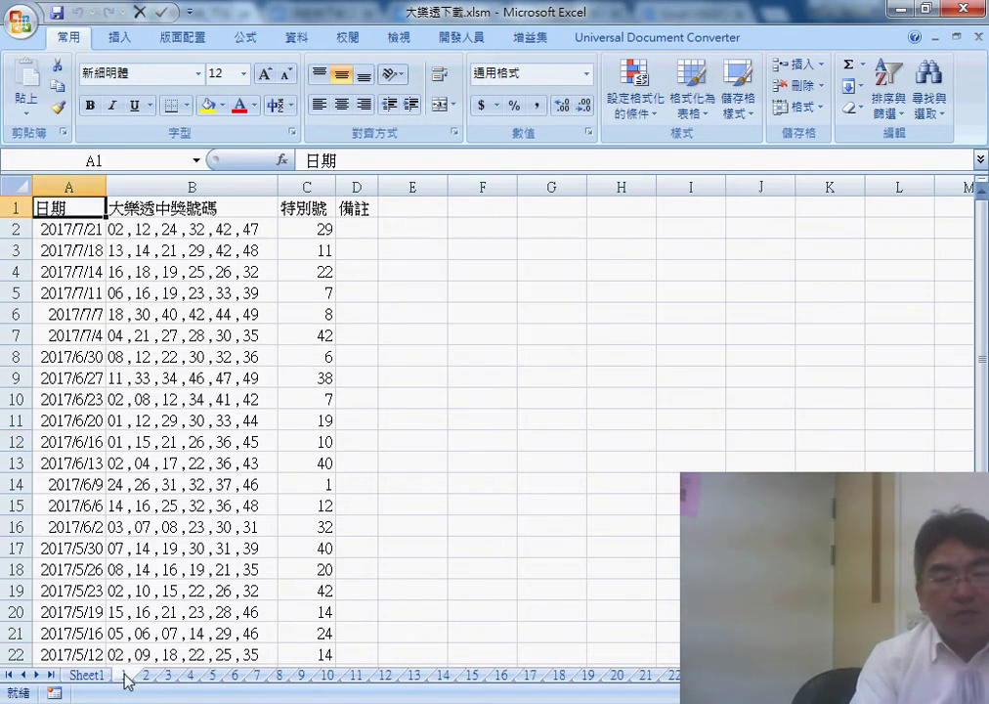
{"action": "scroll", "coordinate": [119, 358], "scroll_direction": "down", "scroll_amount": 4}
{"action": "scroll", "coordinate": [119, 358], "scroll_direction": "up", "scroll_amount": 4}
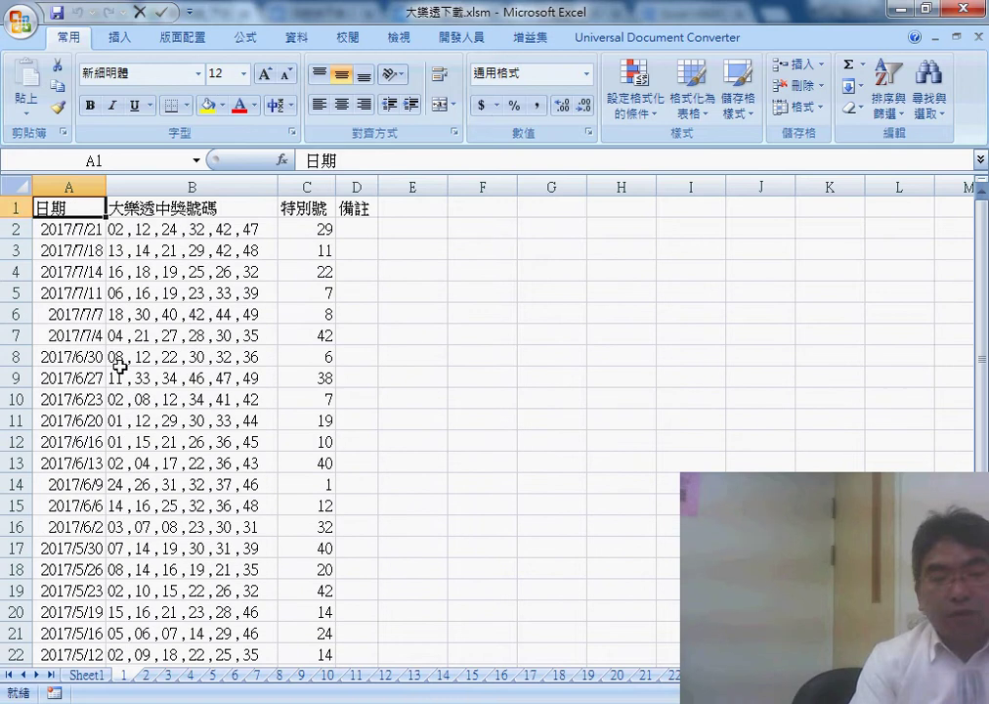
Step: Back on Sheet1, view the 批次新增工作表 button's assigned macro through 指定巨集
{"action": "left_click", "coordinate": [88, 674]}
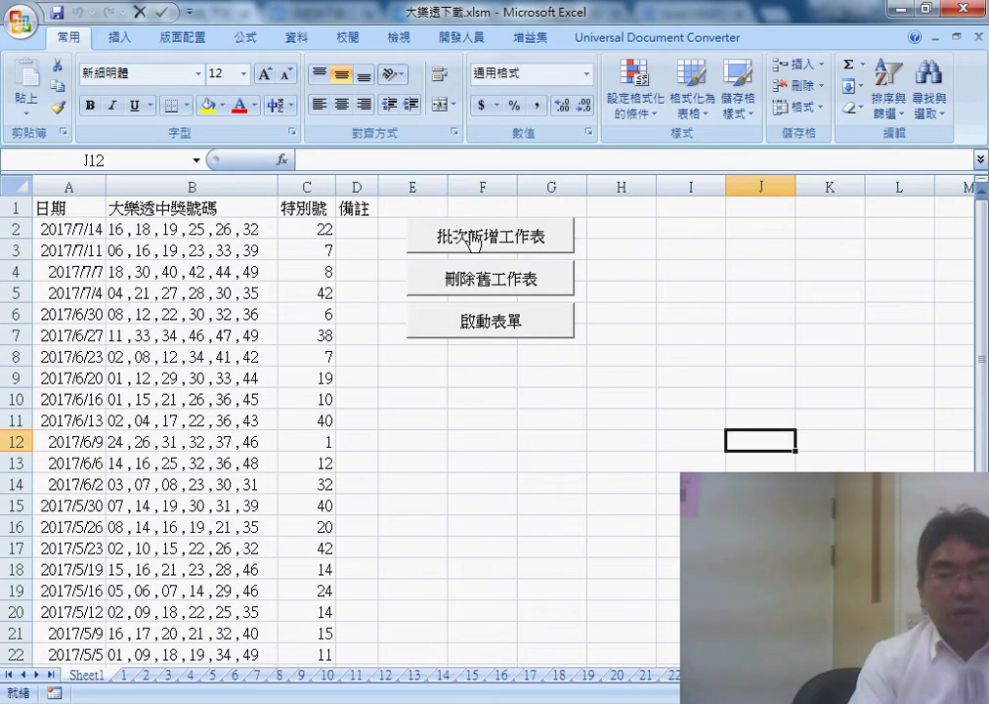
{"action": "right_click", "coordinate": [474, 238]}
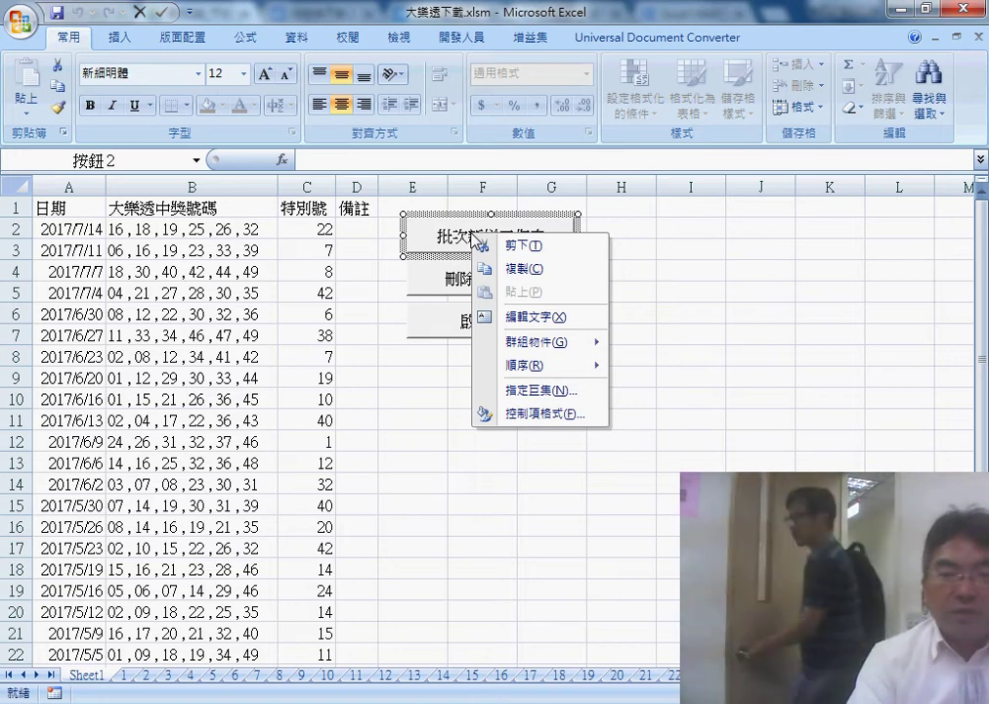
{"action": "left_click", "coordinate": [542, 390]}
{"action": "left_click", "coordinate": [652, 273]}
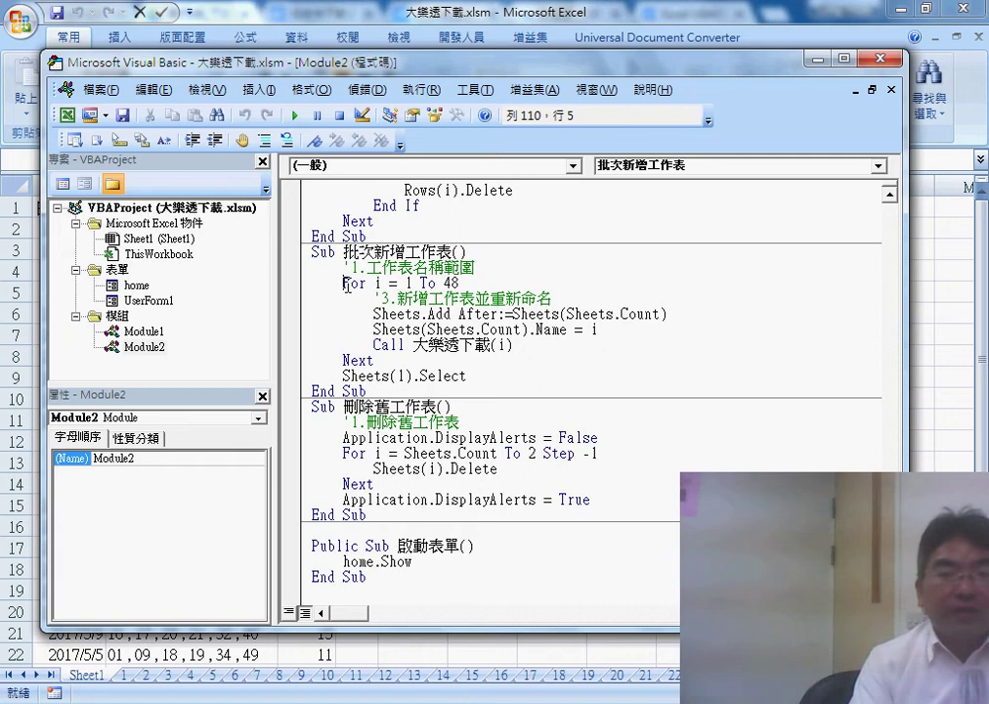
{"action": "left_click_drag", "start_coordinate": [345, 284], "coordinate": [473, 286]}
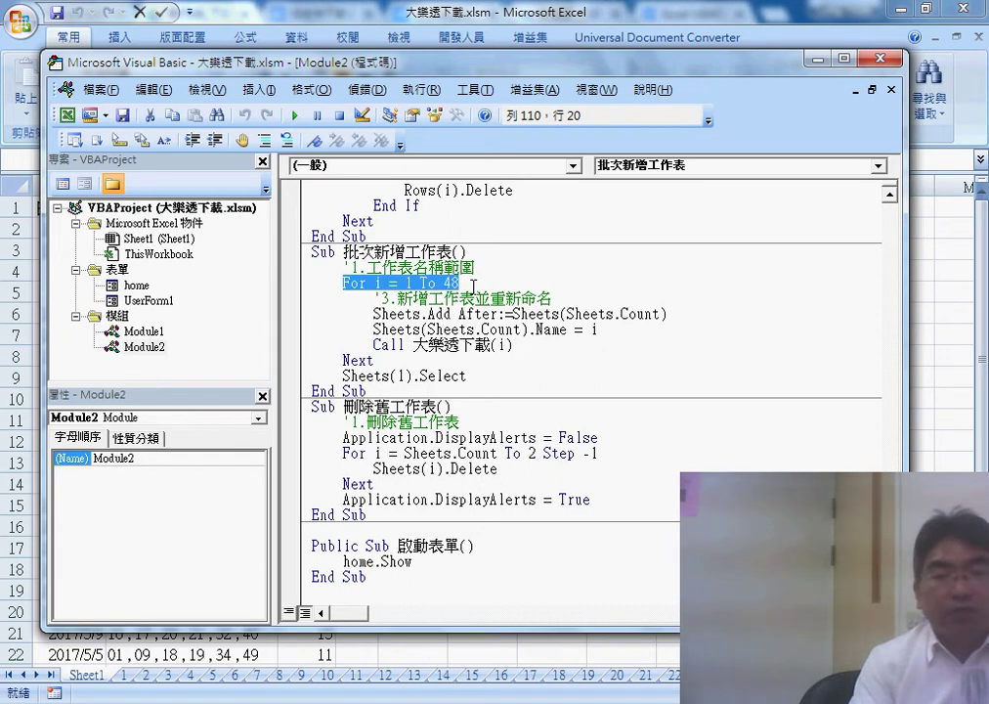
{"action": "left_click", "coordinate": [358, 359]}
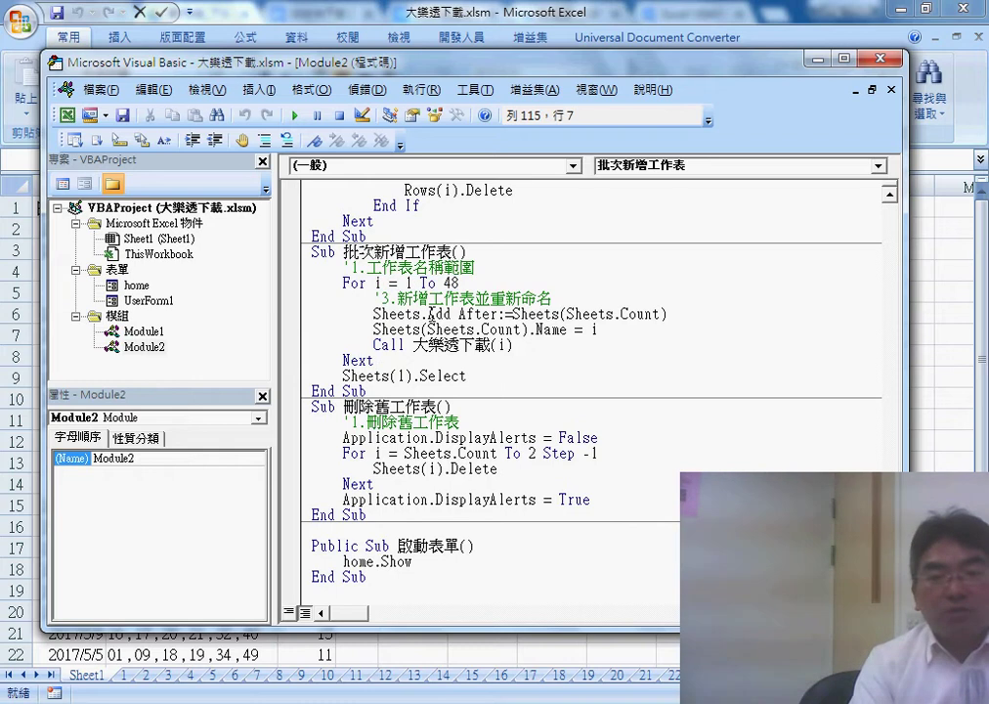
{"action": "left_click", "coordinate": [443, 314]}
{"action": "left_click_drag", "start_coordinate": [458, 313], "coordinate": [662, 314]}
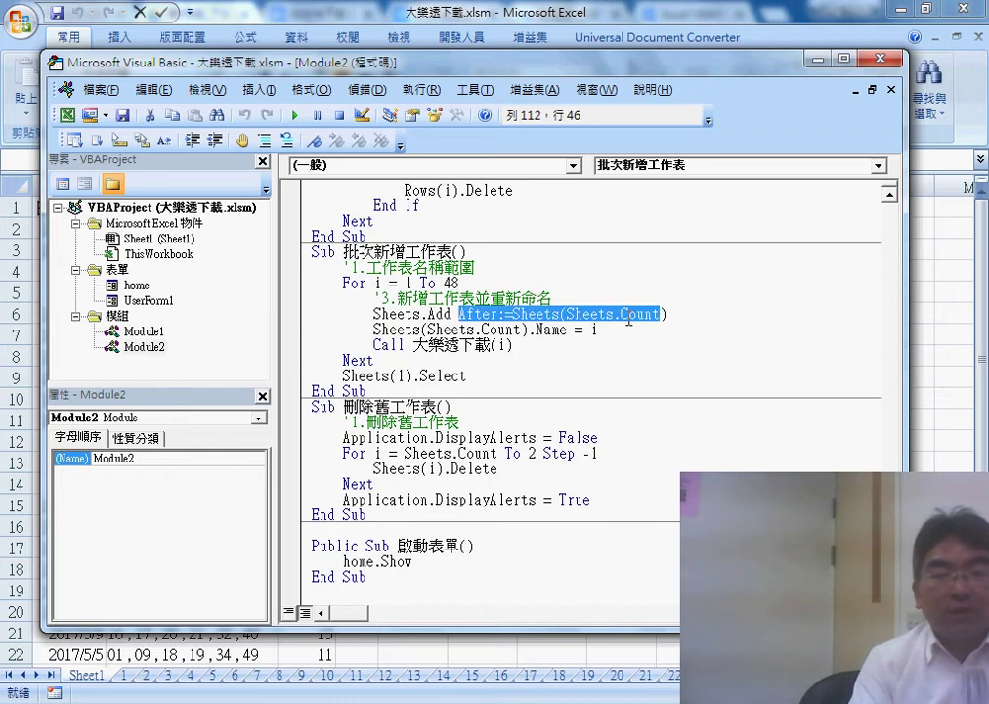
{"action": "left_click_drag", "start_coordinate": [373, 329], "coordinate": [589, 329]}
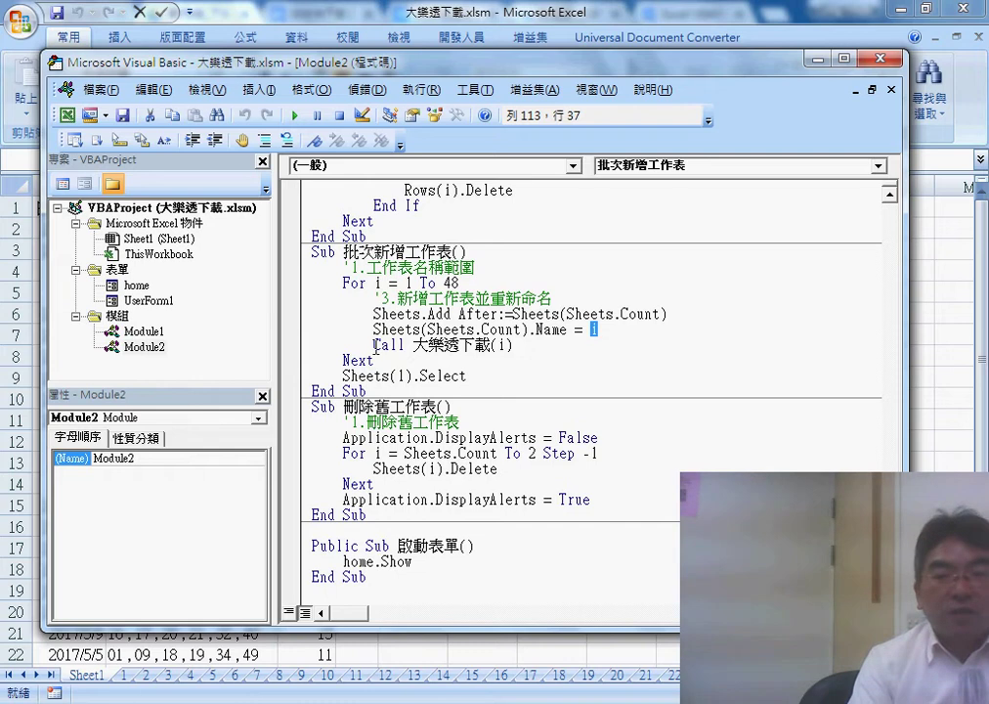
{"action": "left_click_drag", "start_coordinate": [374, 345], "coordinate": [498, 345]}
{"action": "left_click", "coordinate": [505, 345]}
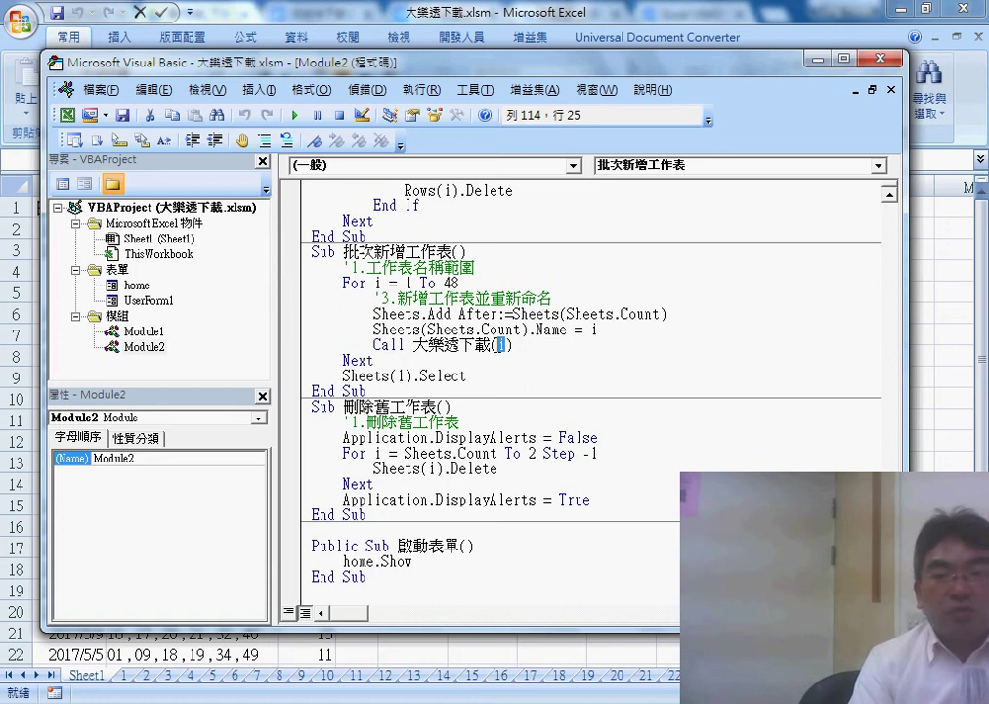
Step: Show Sub 大樂透下載(indexpage) with a wider code pane, highlighting indexpage in the lotto-8.com URL
{"action": "scroll", "coordinate": [494, 364], "scroll_direction": "up", "scroll_amount": 2}
{"action": "scroll", "coordinate": [545, 372], "scroll_direction": "up", "scroll_amount": 7}
{"action": "scroll", "coordinate": [548, 381], "scroll_direction": "up", "scroll_amount": 1}
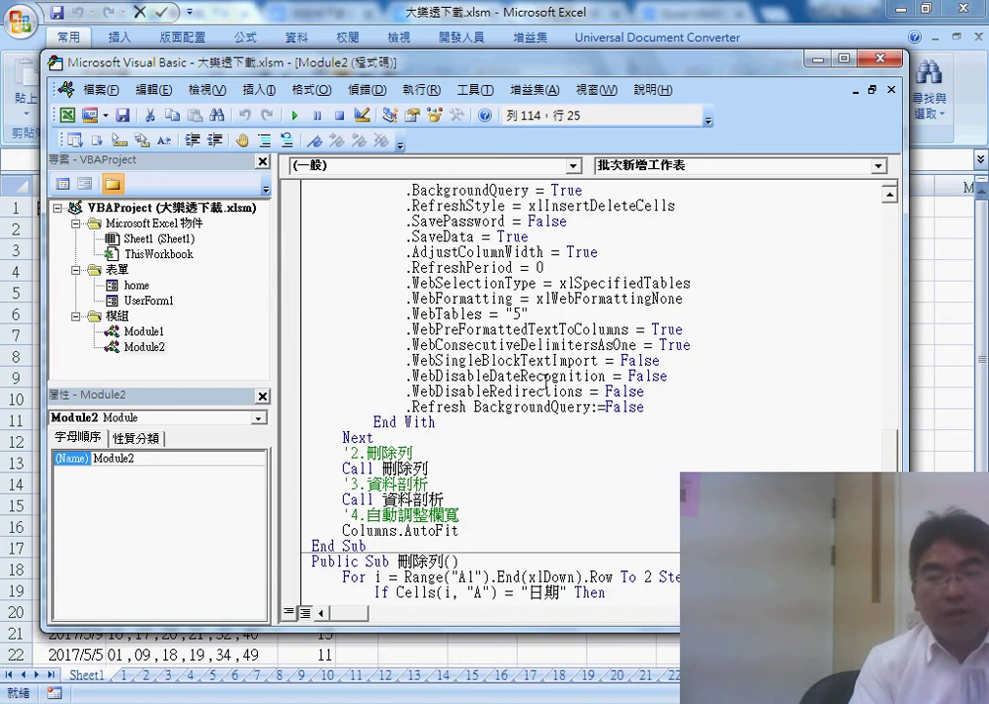
{"action": "mouse_move", "coordinate": [894, 451]}
{"action": "left_mouse_down"}
{"action": "mouse_move", "coordinate": [891, 284]}
{"action": "mouse_move", "coordinate": [860, 300]}
{"action": "left_mouse_up"}
{"action": "left_click_drag", "start_coordinate": [428, 329], "coordinate": [501, 329]}
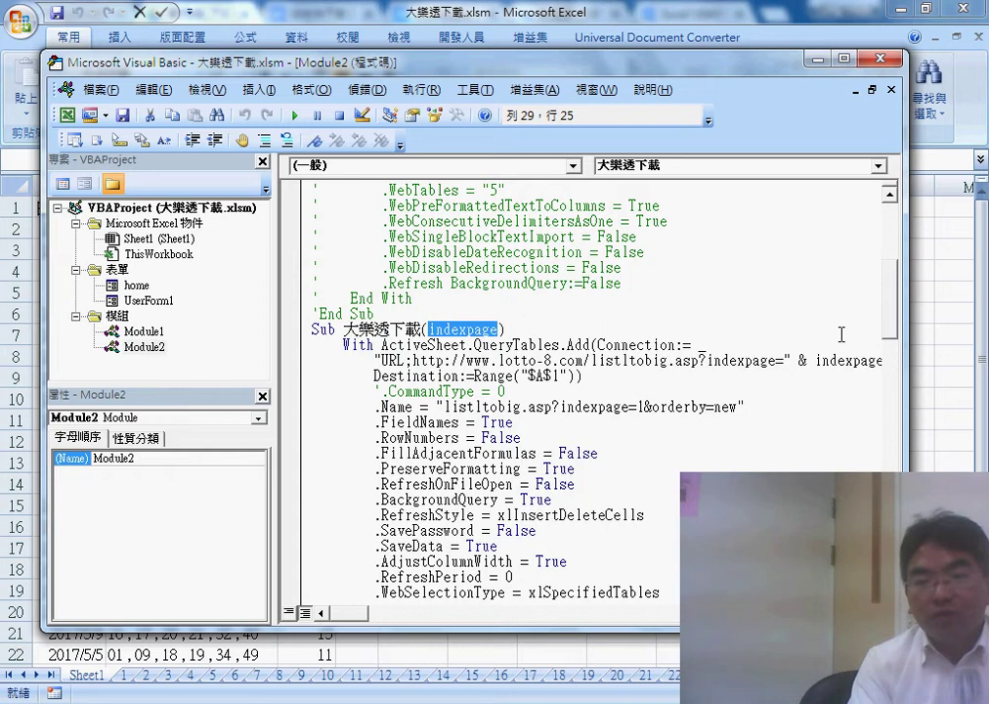
{"action": "left_click_drag", "start_coordinate": [275, 308], "coordinate": [185, 309]}
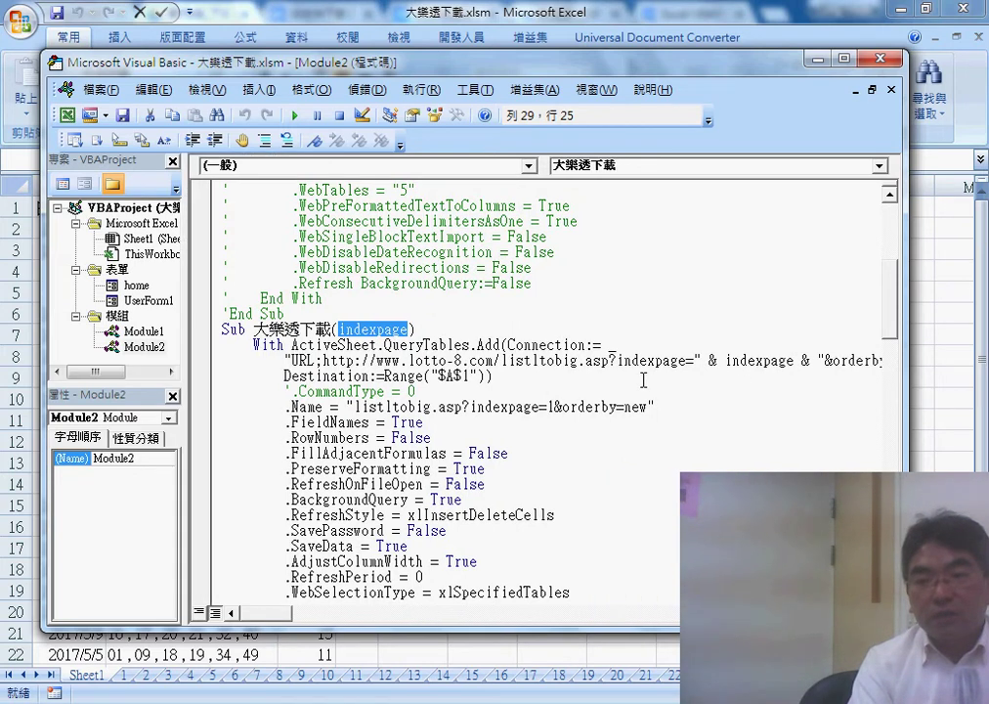
{"action": "left_click_drag", "start_coordinate": [618, 361], "coordinate": [826, 362]}
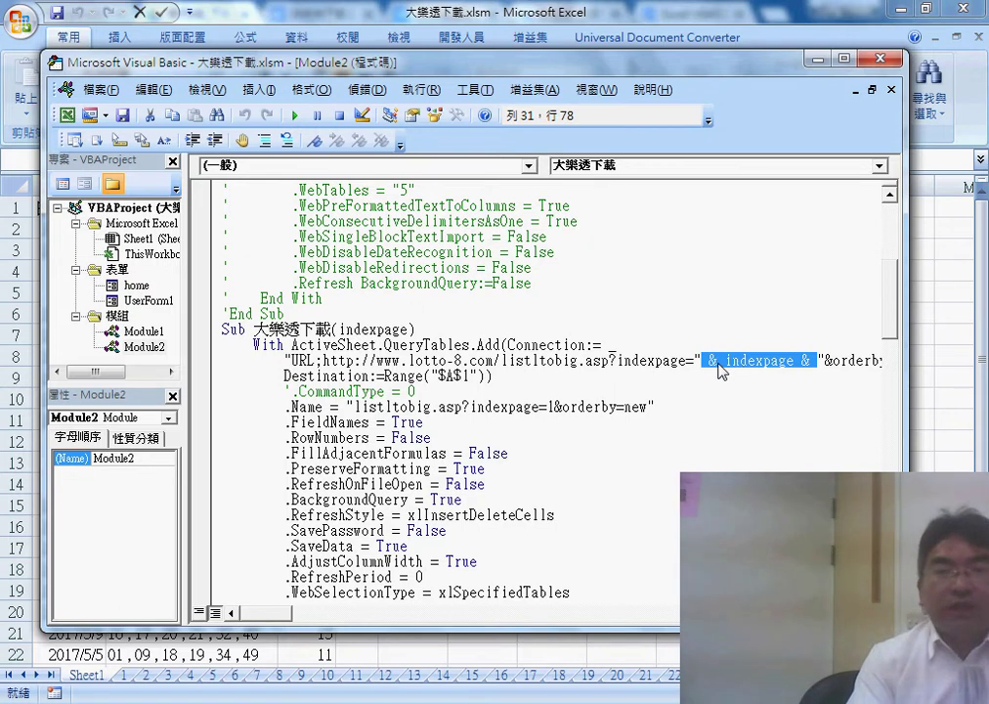
{"action": "scroll", "coordinate": [720, 370], "scroll_direction": "down", "scroll_amount": 1}
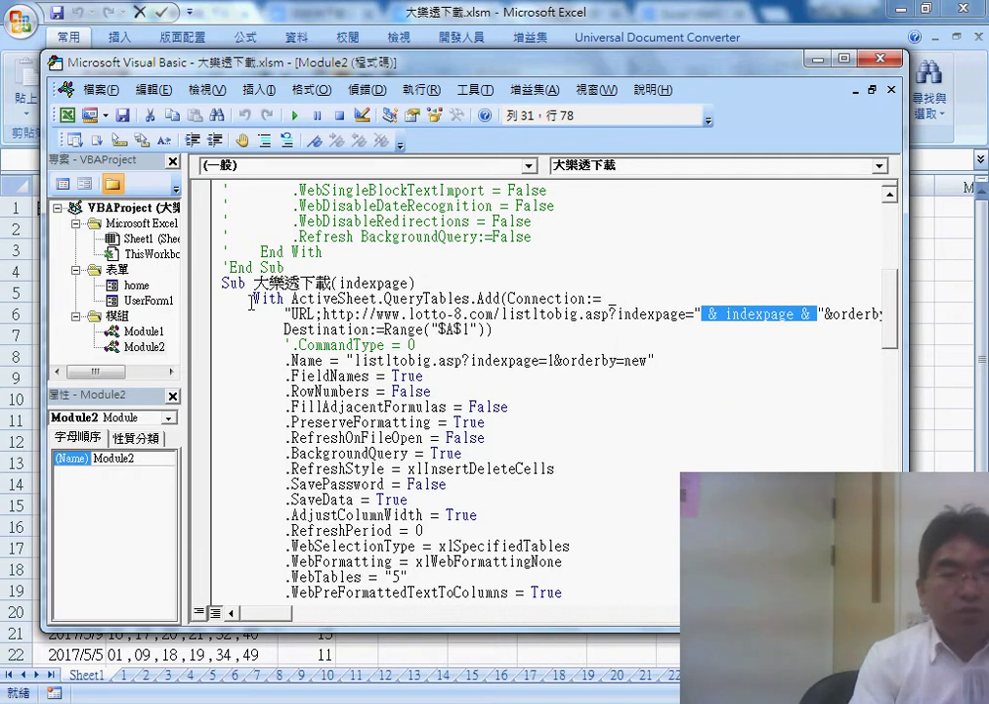
{"action": "left_click_drag", "start_coordinate": [253, 282], "coordinate": [329, 282]}
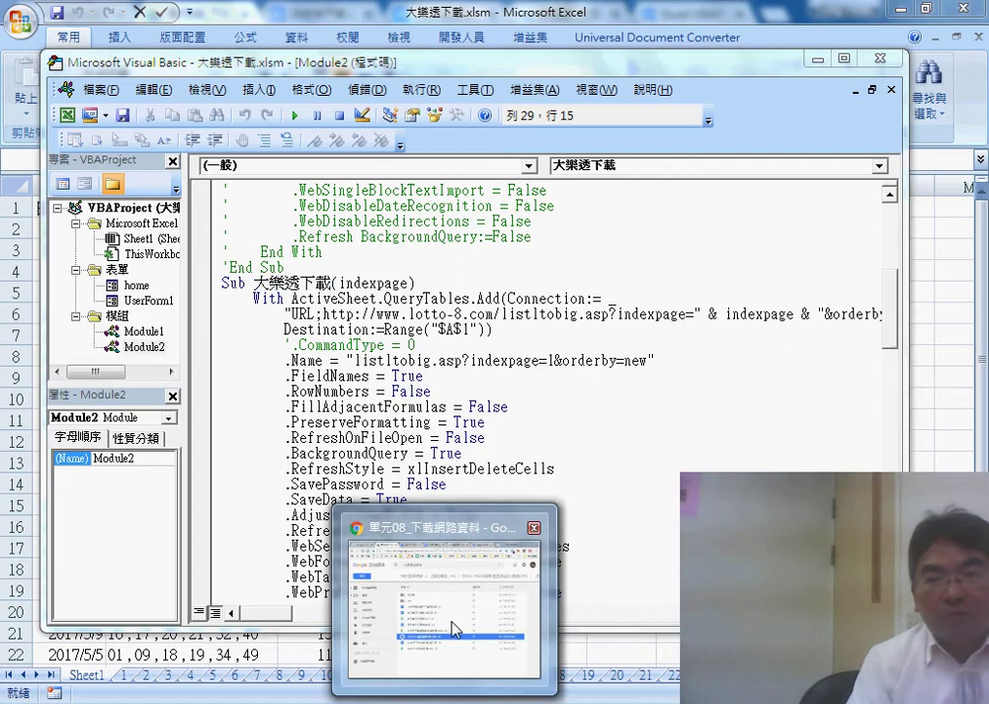
Step: In the Google Groups tab, browse the class topic list to the 第7次 post and open its YouTube playlist
{"action": "left_click", "coordinate": [456, 628]}
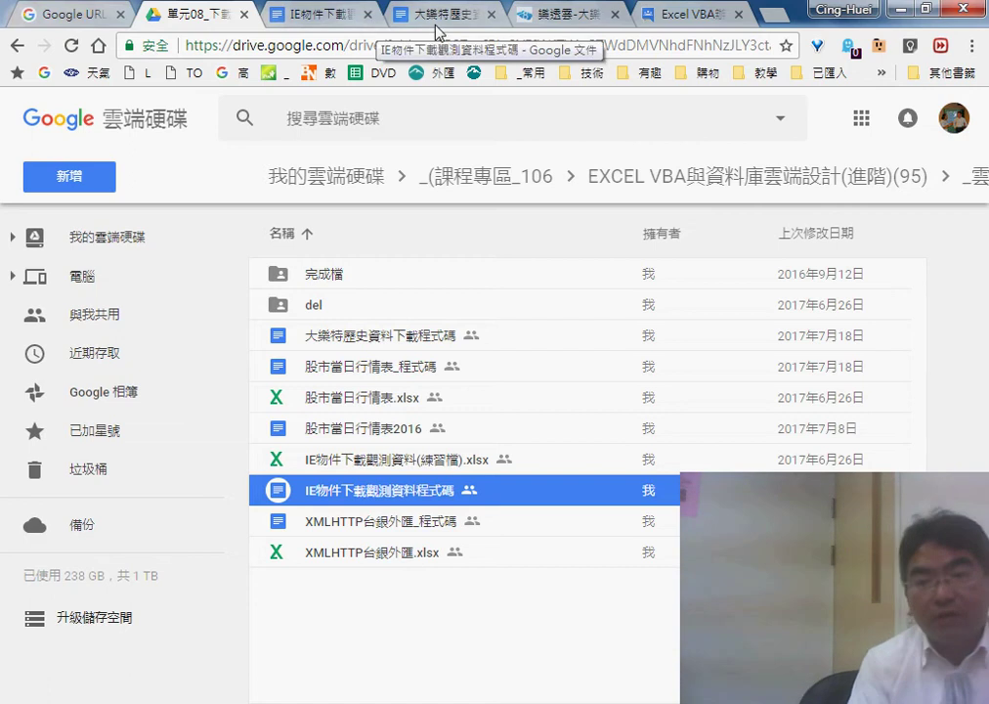
{"action": "left_click", "coordinate": [689, 15]}
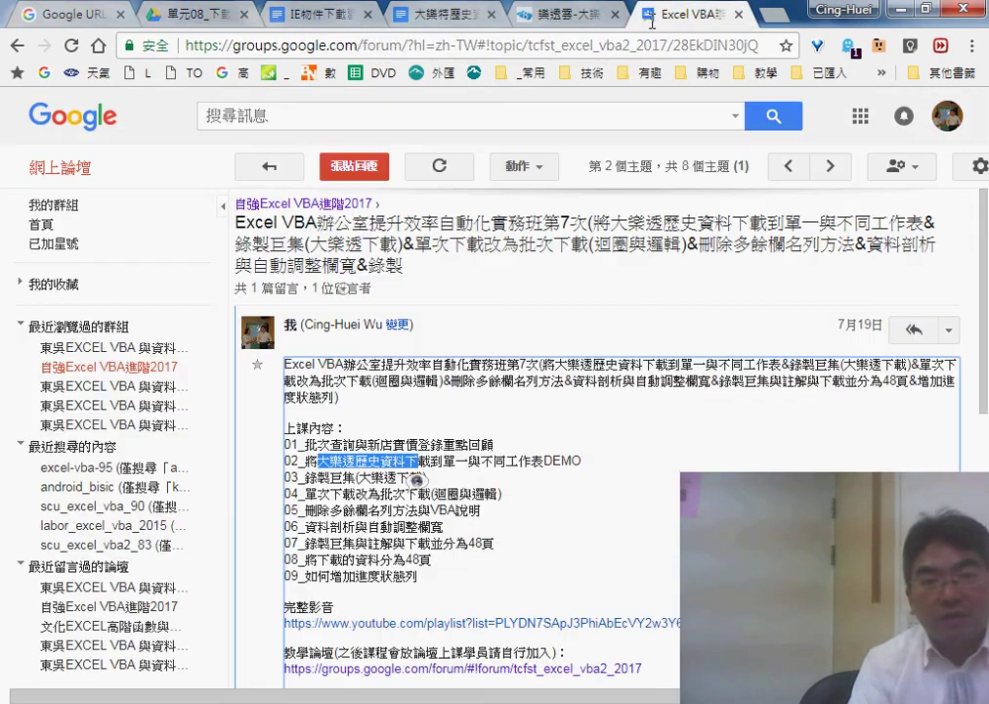
{"action": "left_click", "coordinate": [18, 49]}
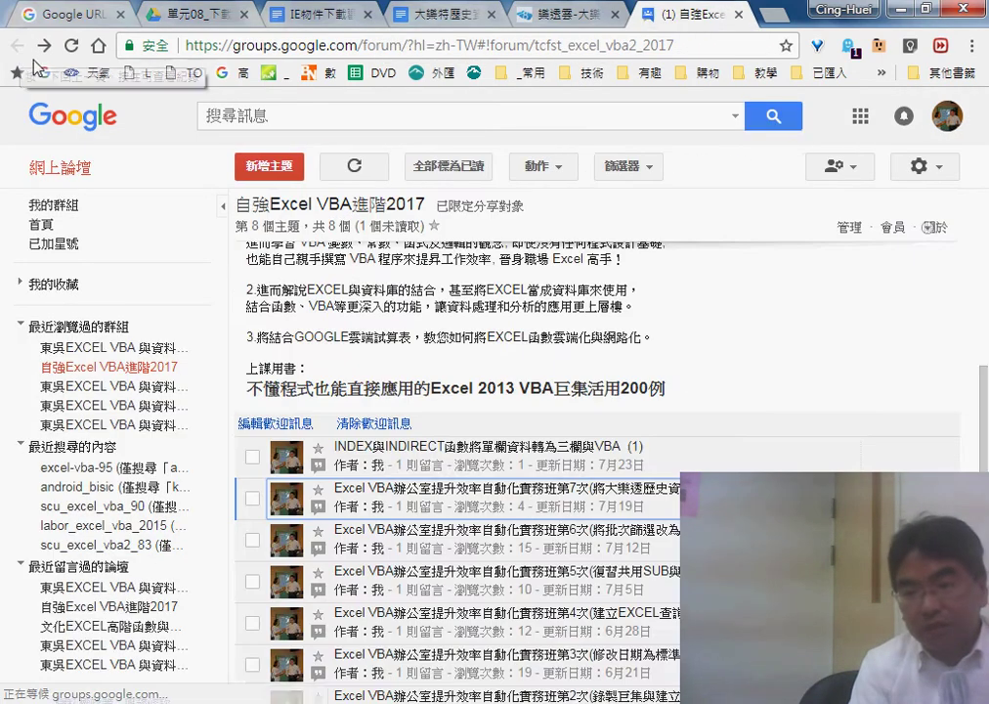
{"action": "left_click", "coordinate": [608, 553]}
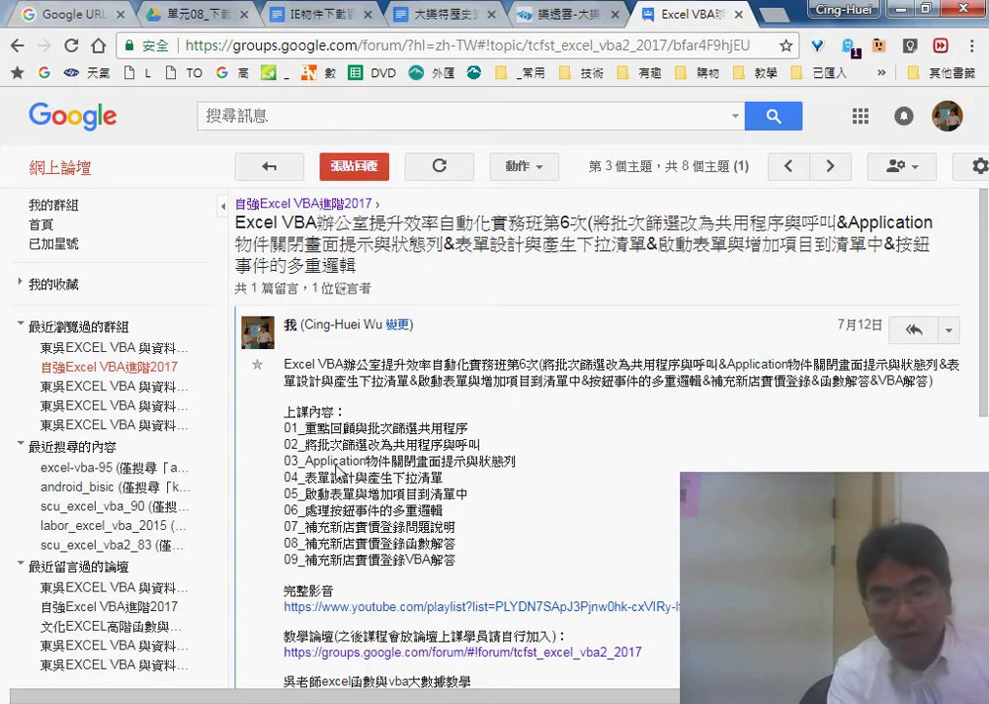
{"action": "left_click", "coordinate": [17, 45]}
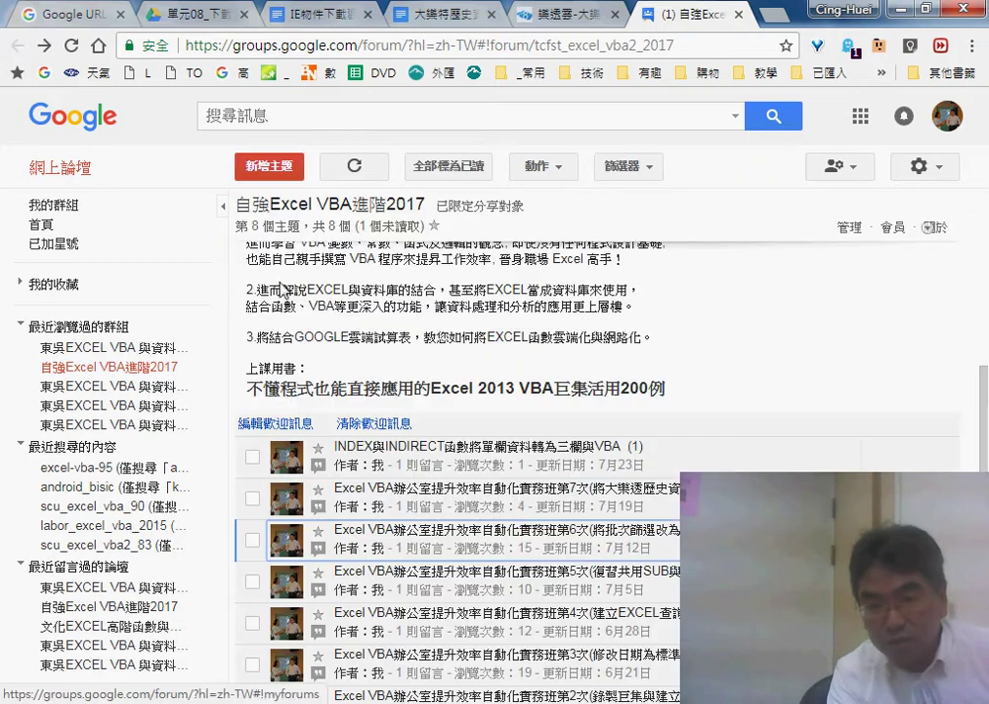
{"action": "left_click", "coordinate": [510, 505]}
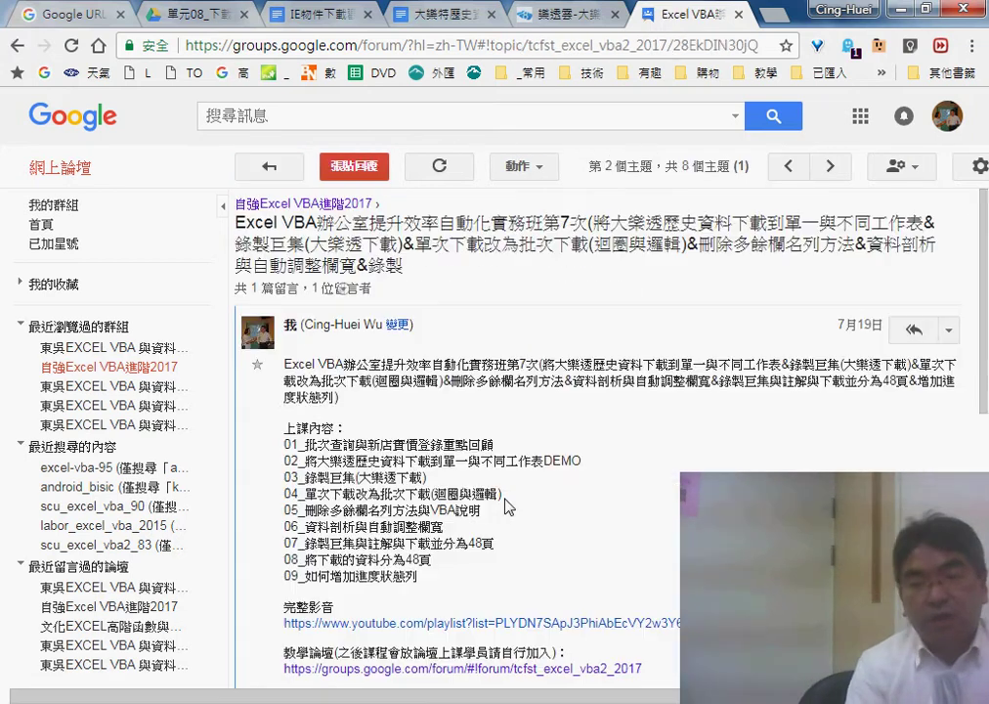
{"action": "scroll", "coordinate": [391, 460], "scroll_direction": "down", "scroll_amount": 2}
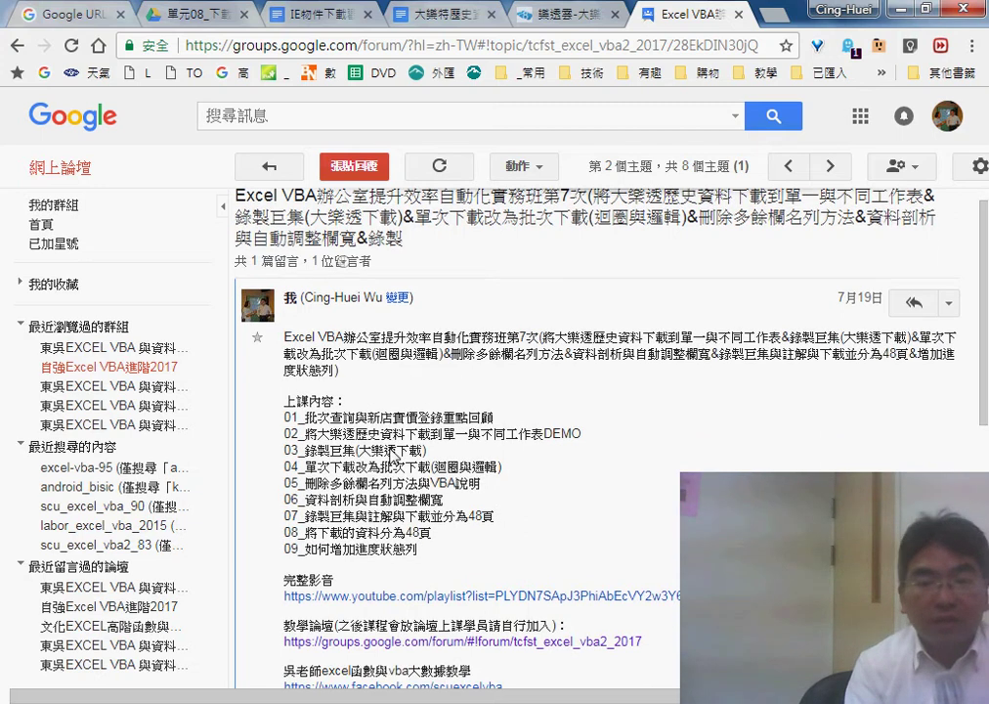
{"action": "left_click", "coordinate": [515, 431]}
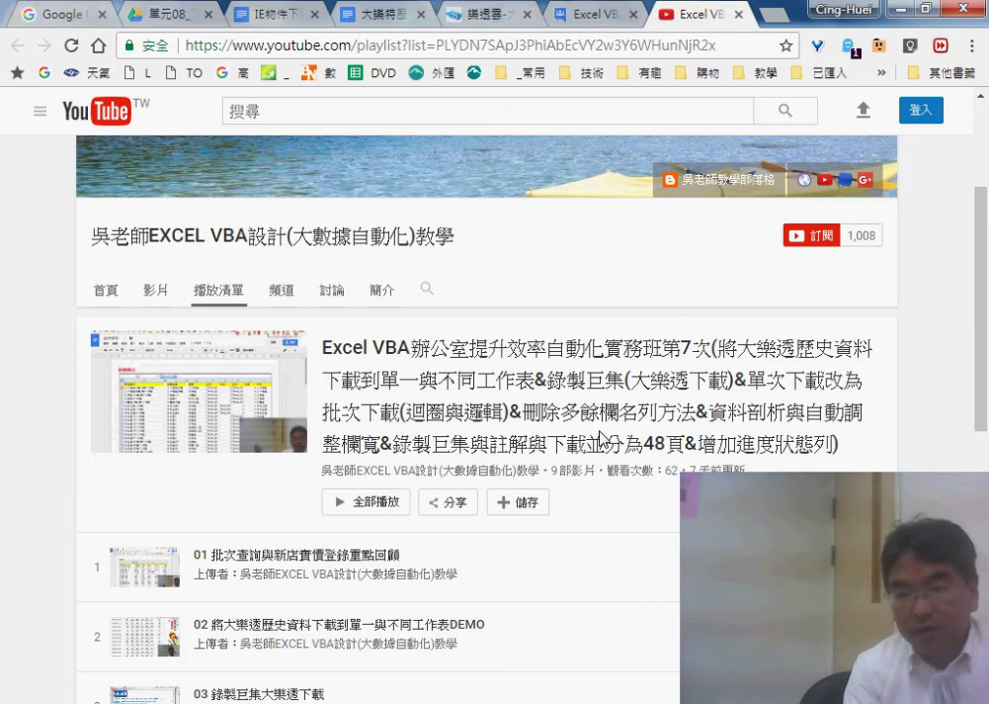
Step: Scroll through the 9-video playlist, noting its 62 views, then close the YouTube tab
{"action": "scroll", "coordinate": [603, 439], "scroll_direction": "down", "scroll_amount": 2}
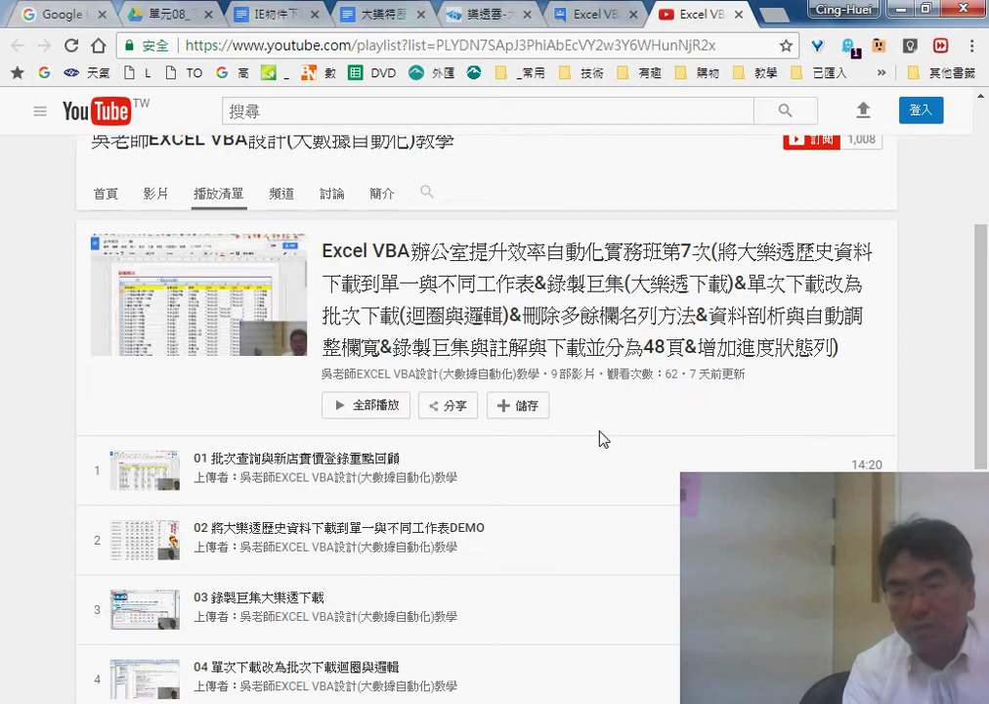
{"action": "scroll", "coordinate": [601, 440], "scroll_direction": "down", "scroll_amount": 1}
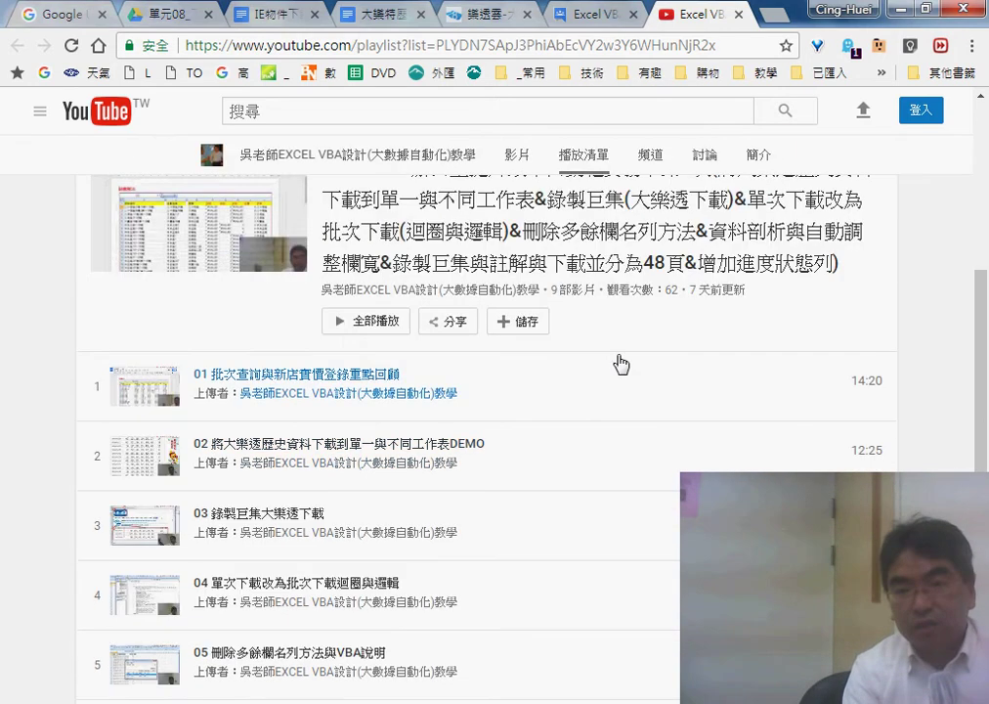
{"action": "left_click", "coordinate": [463, 290]}
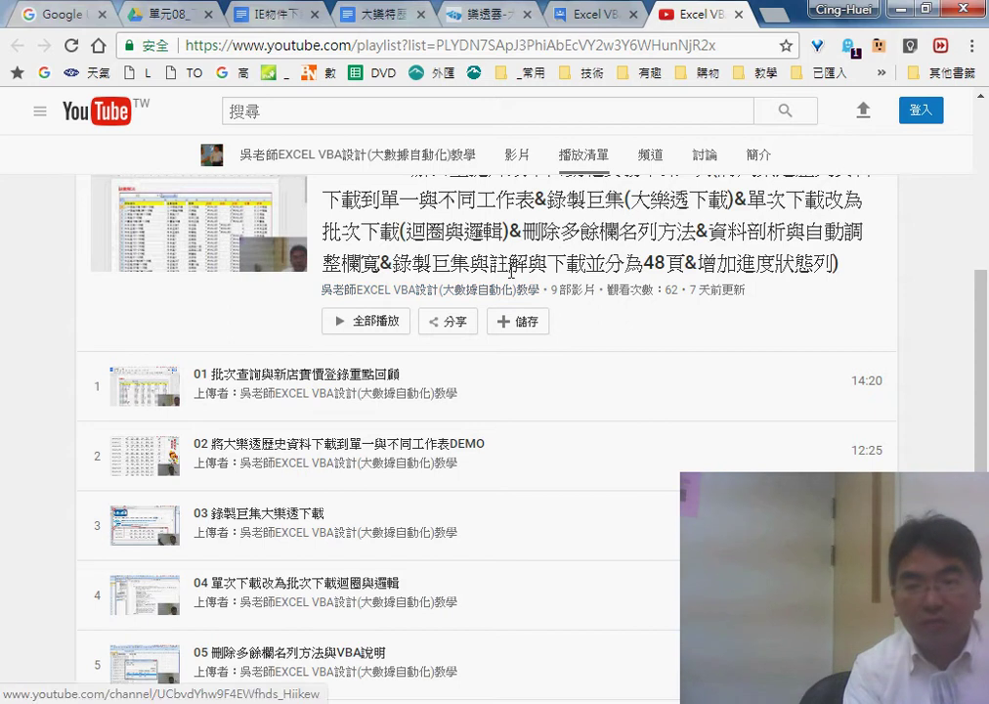
{"action": "left_click_drag", "start_coordinate": [676, 288], "coordinate": [680, 288]}
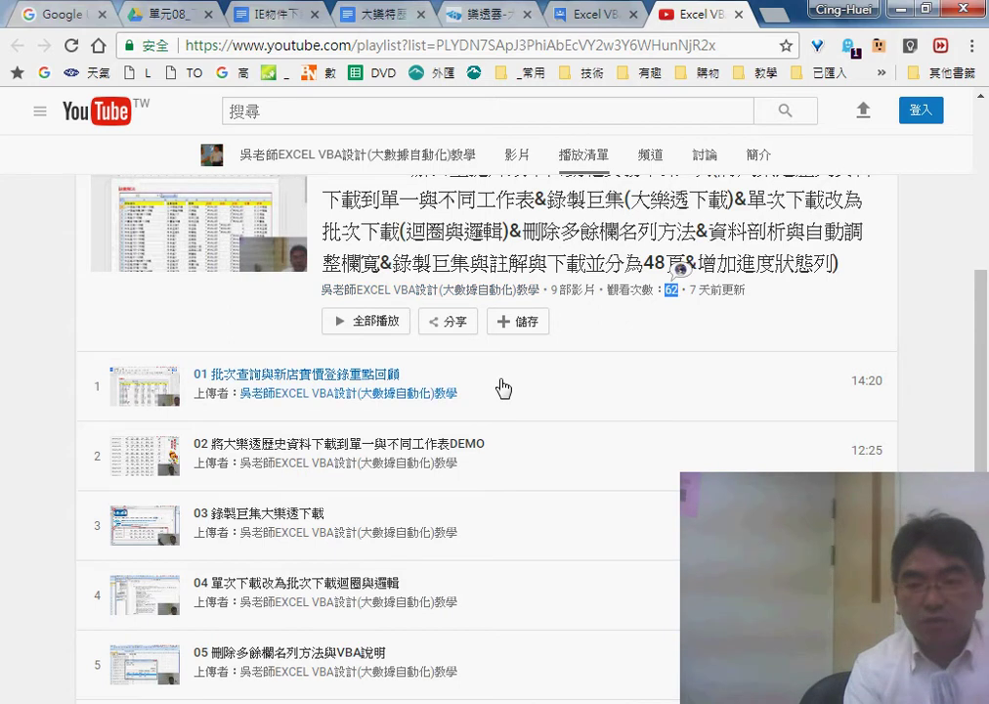
{"action": "scroll", "coordinate": [554, 422], "scroll_direction": "down", "scroll_amount": 2}
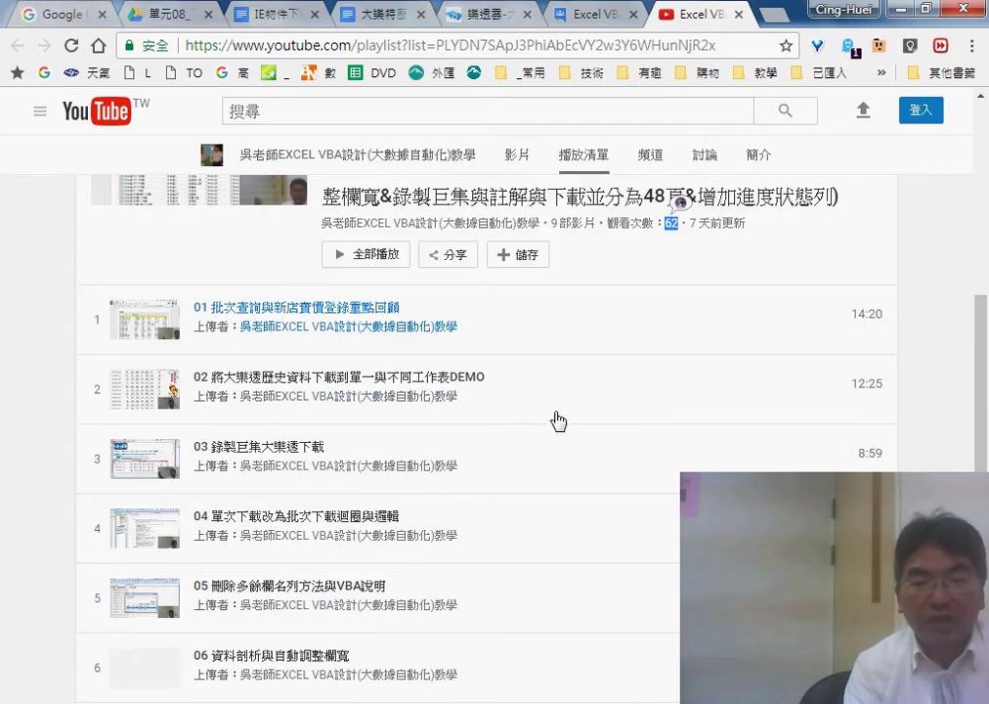
{"action": "scroll", "coordinate": [558, 421], "scroll_direction": "down", "scroll_amount": 1}
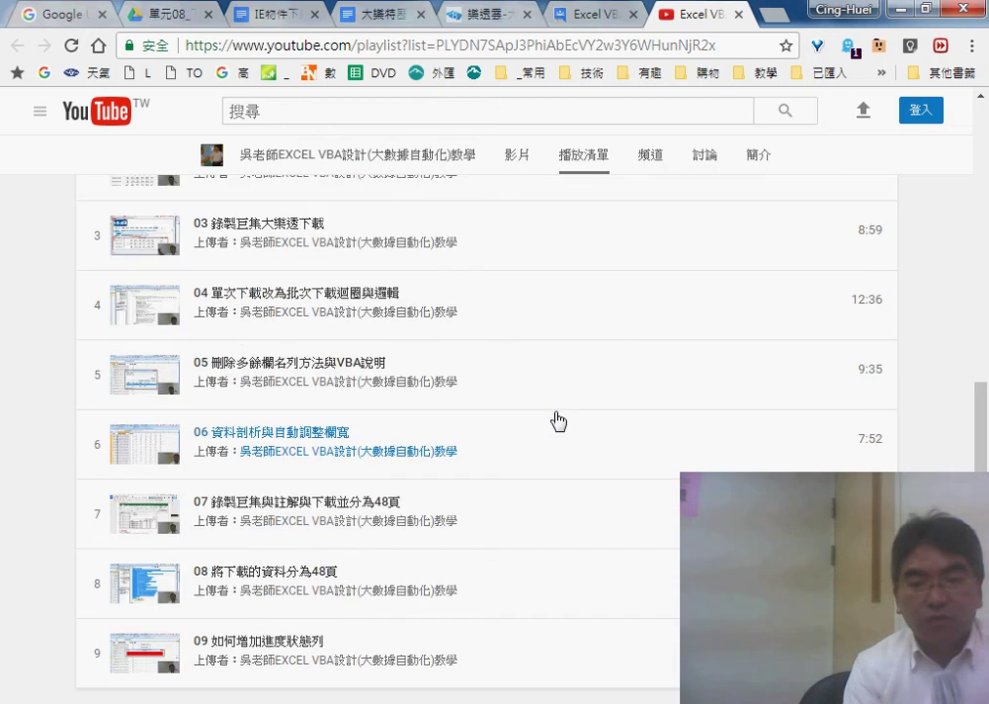
{"action": "scroll", "coordinate": [558, 421], "scroll_direction": "down", "scroll_amount": 1}
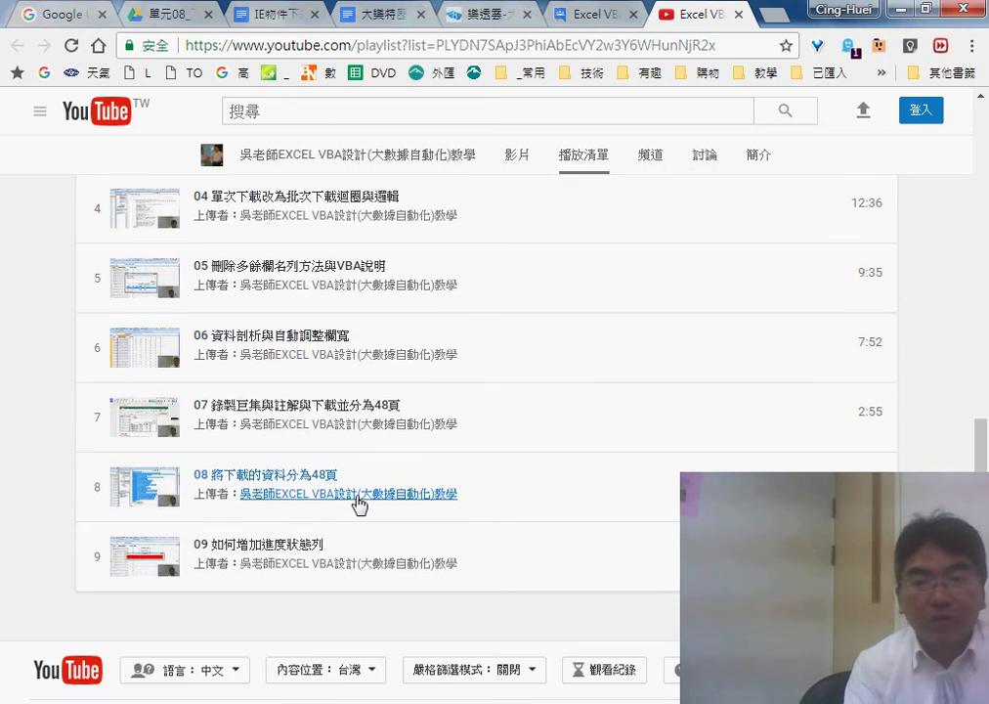
{"action": "left_click", "coordinate": [738, 15]}
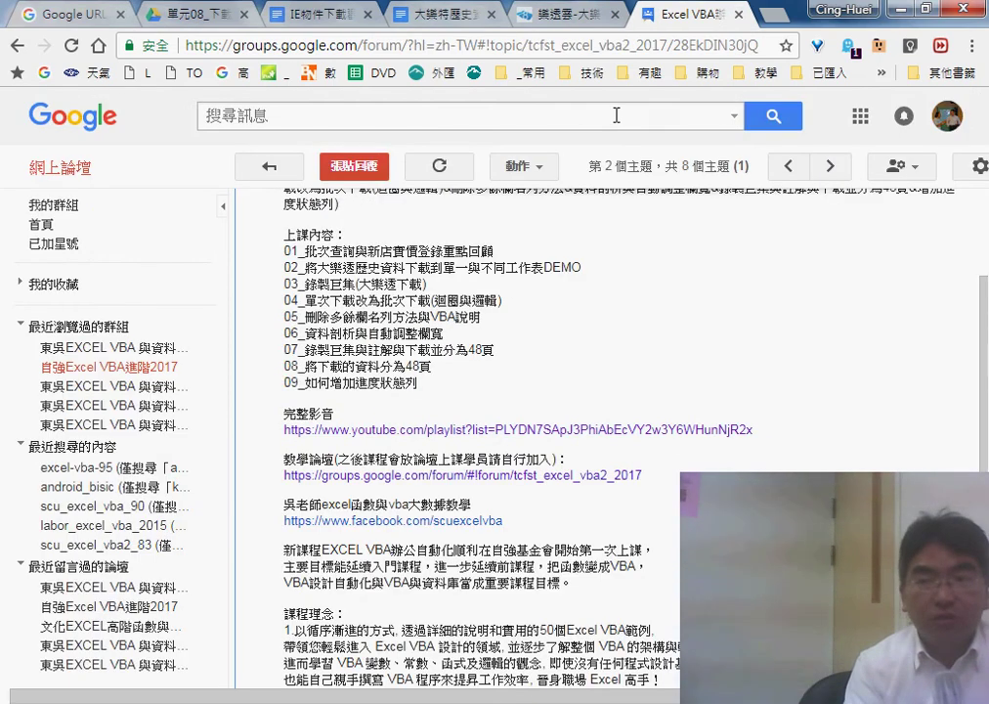
Step: Minimize Chrome and close the VBA editor, then run 刪除舊工作表 followed by 批次新增工作表
{"action": "left_click", "coordinate": [895, 12]}
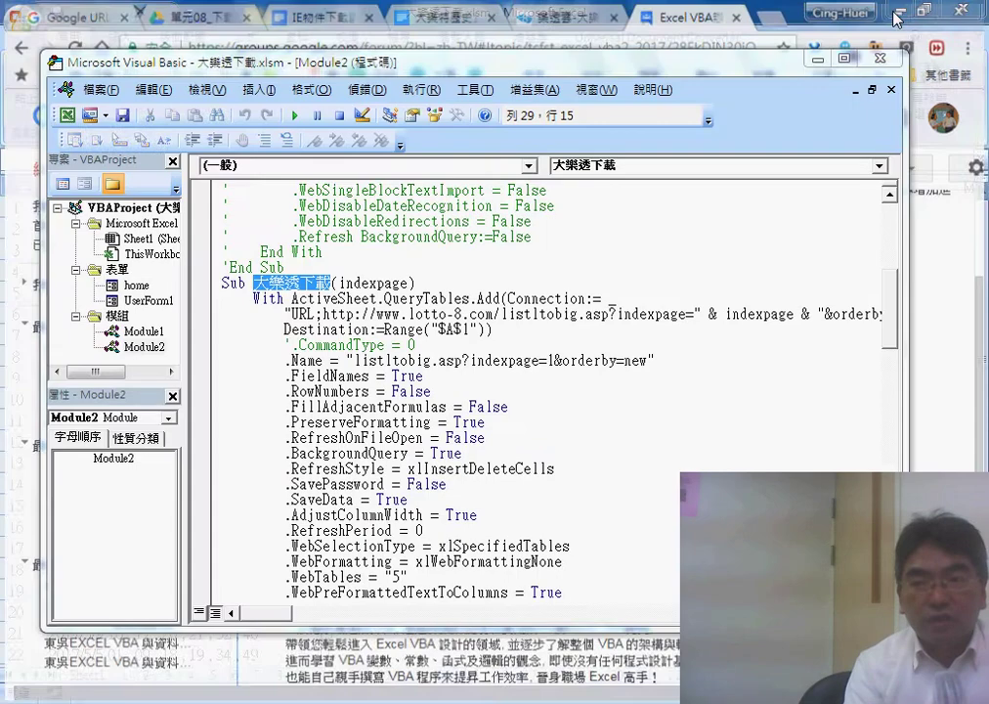
{"action": "left_click", "coordinate": [876, 61]}
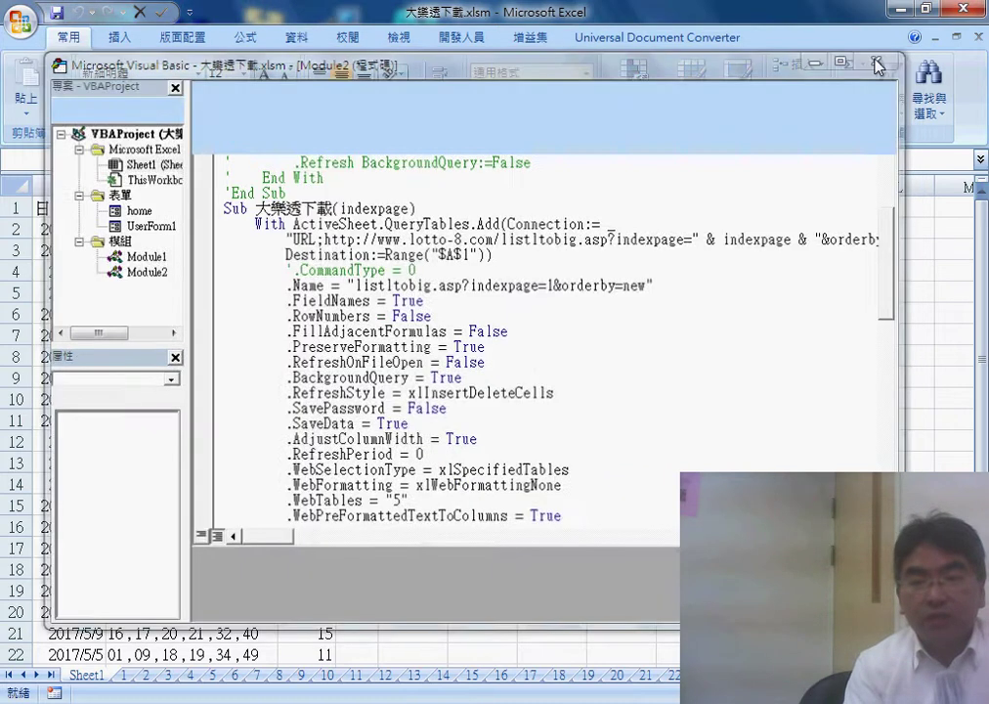
{"action": "left_click", "coordinate": [772, 364]}
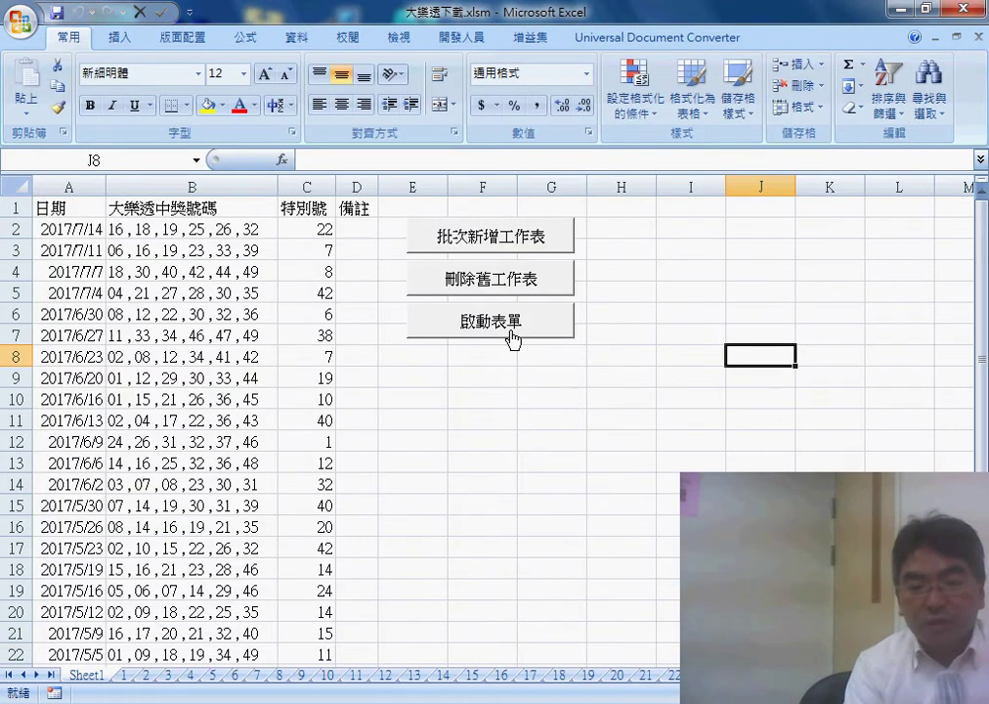
{"action": "left_click", "coordinate": [502, 282]}
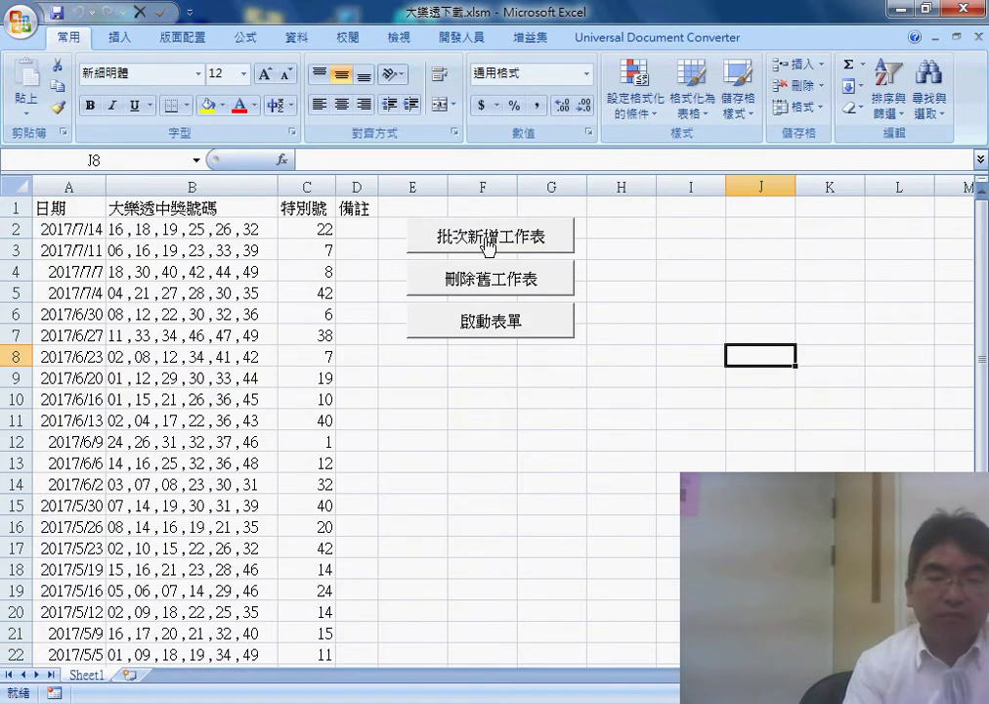
{"action": "left_click", "coordinate": [490, 240]}
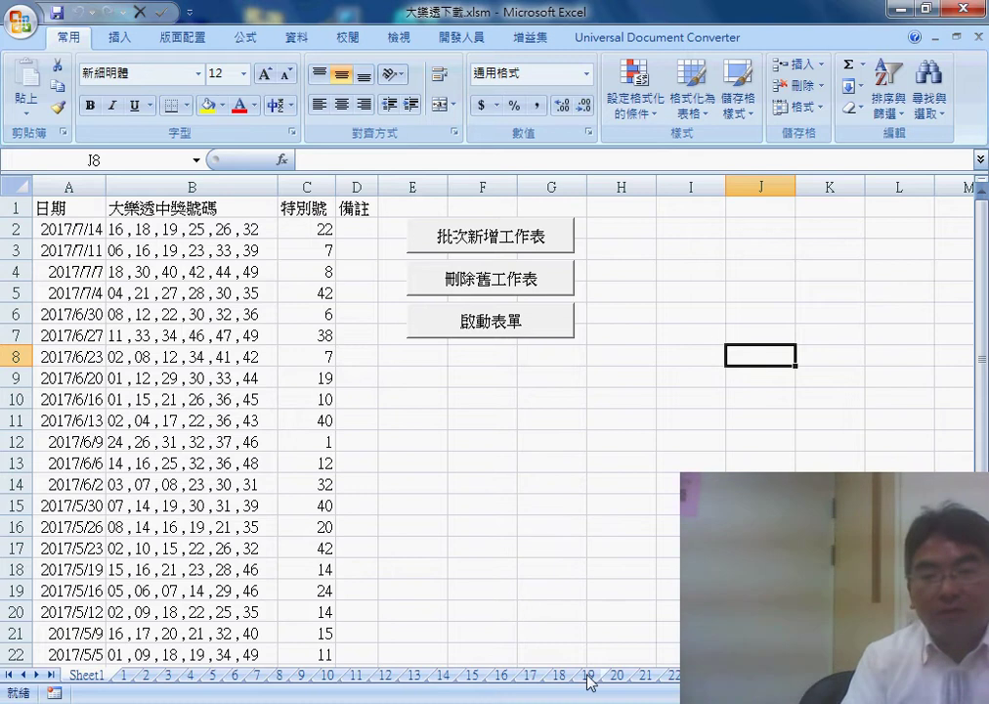
Step: Run the download through the 啟動表單 progress form, then switch to the Google Groups post in Chrome
{"action": "left_click", "coordinate": [498, 330]}
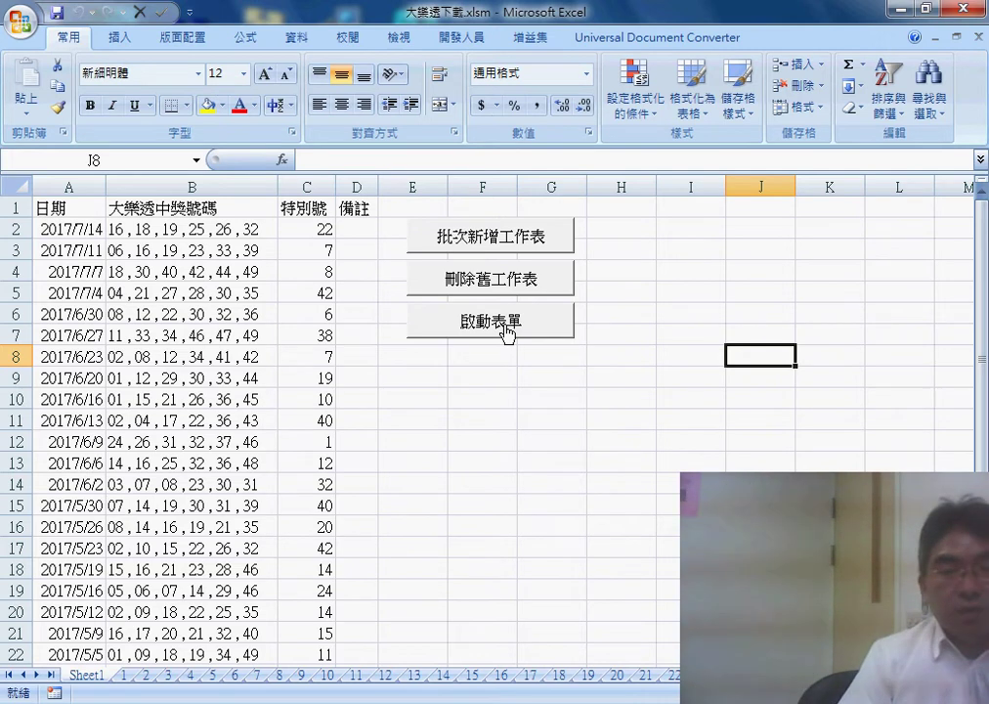
{"action": "left_click", "coordinate": [506, 328]}
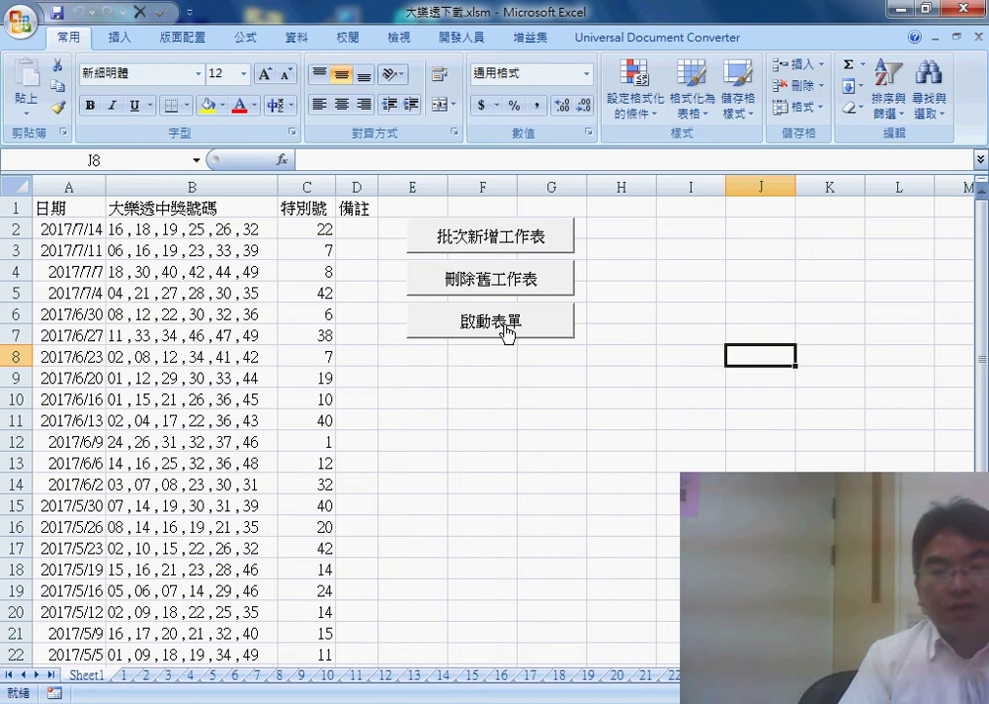
{"action": "right_click", "coordinate": [506, 333]}
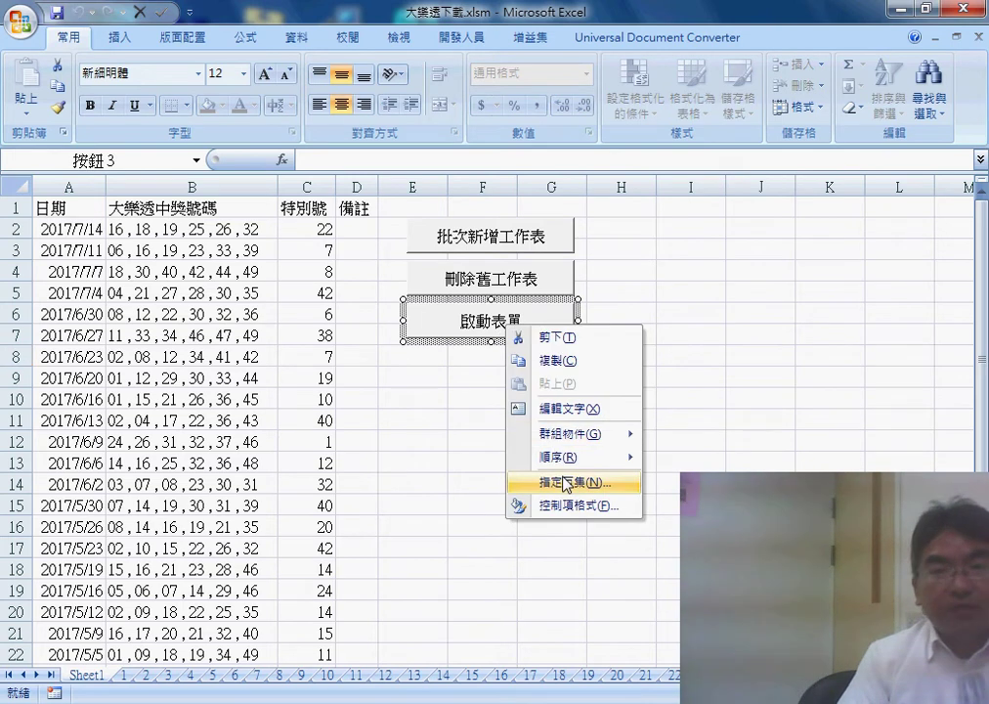
{"action": "left_click", "coordinate": [462, 37]}
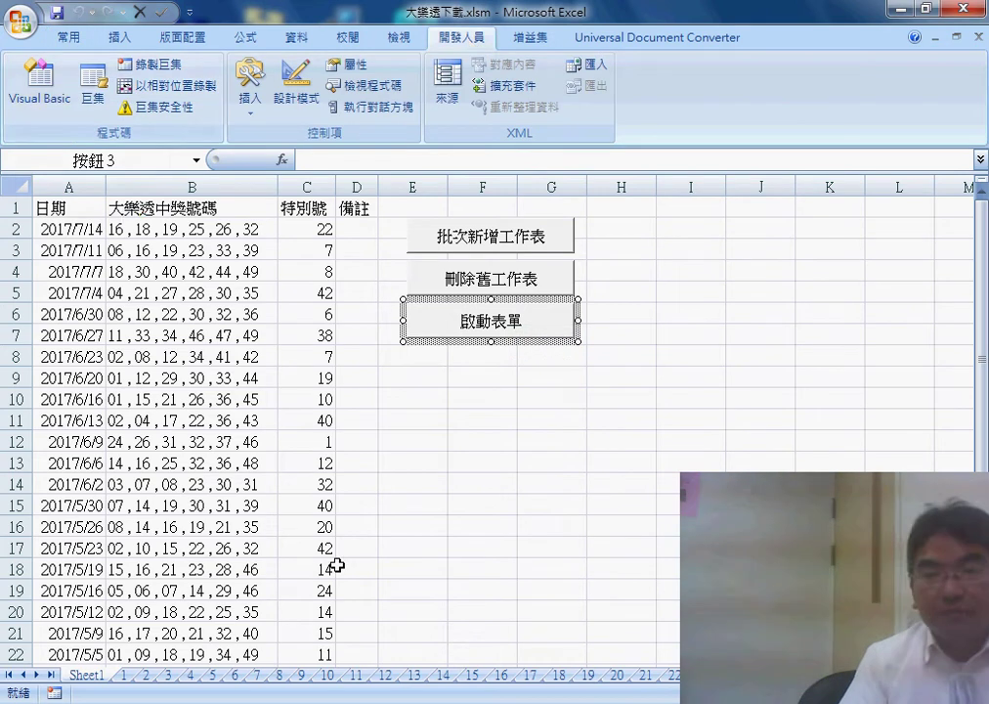
{"action": "key", "text": "alt+Tab"}
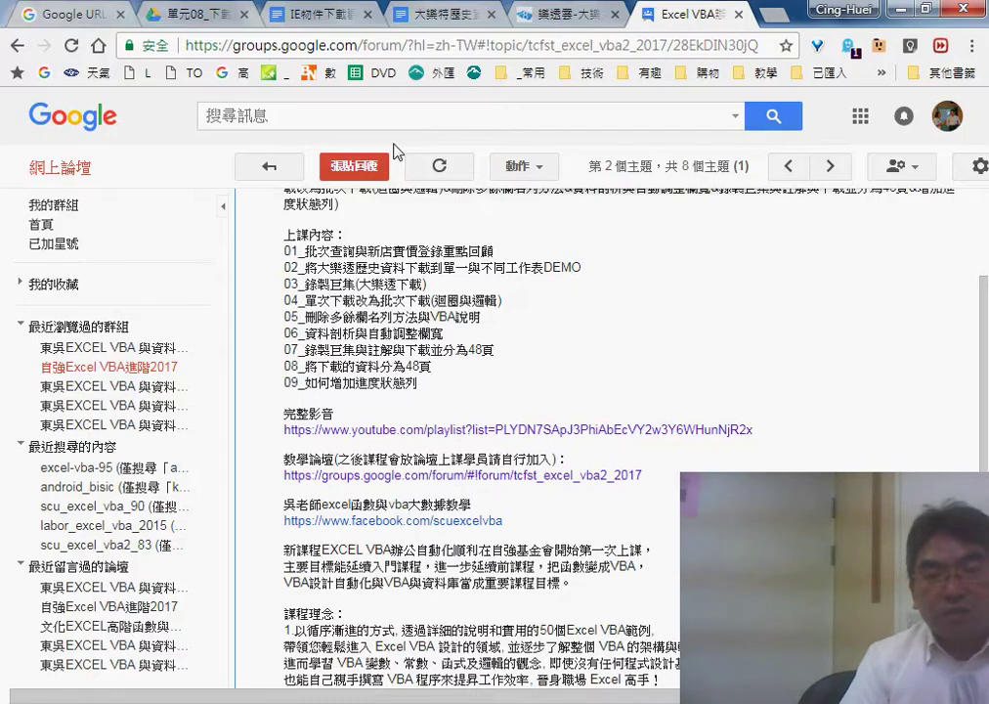
Step: Open the 大樂特歷史資料下載程式碼 doc from Drive and scroll to the 如何增加進度狀態列 section
{"action": "left_click", "coordinate": [183, 17]}
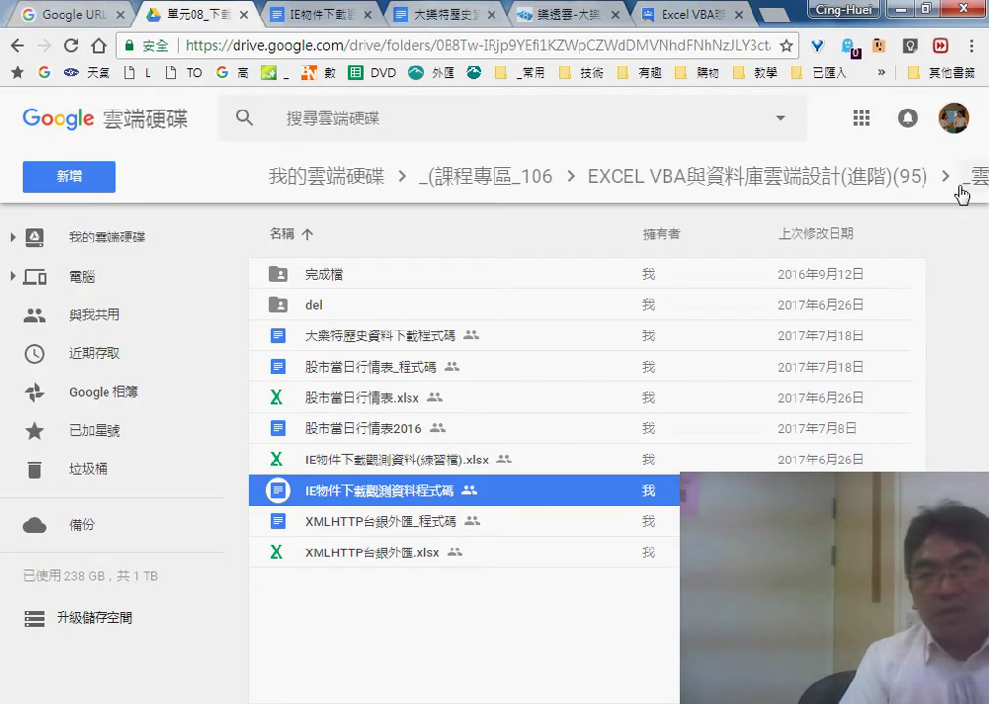
{"action": "left_click", "coordinate": [436, 16]}
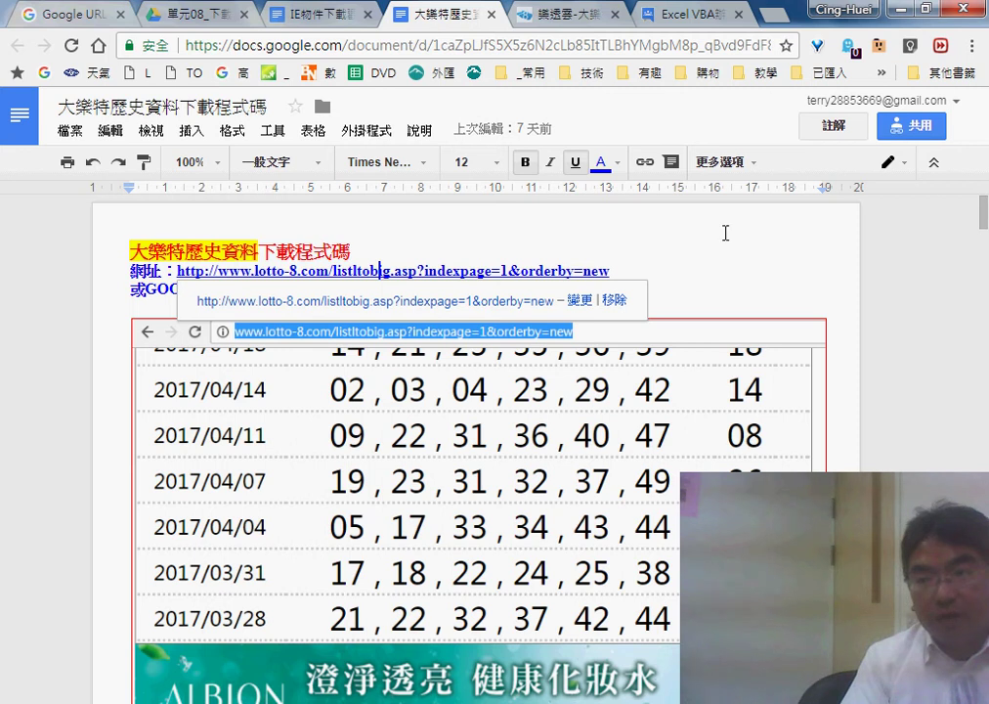
{"action": "left_click_drag", "start_coordinate": [983, 224], "coordinate": [983, 477]}
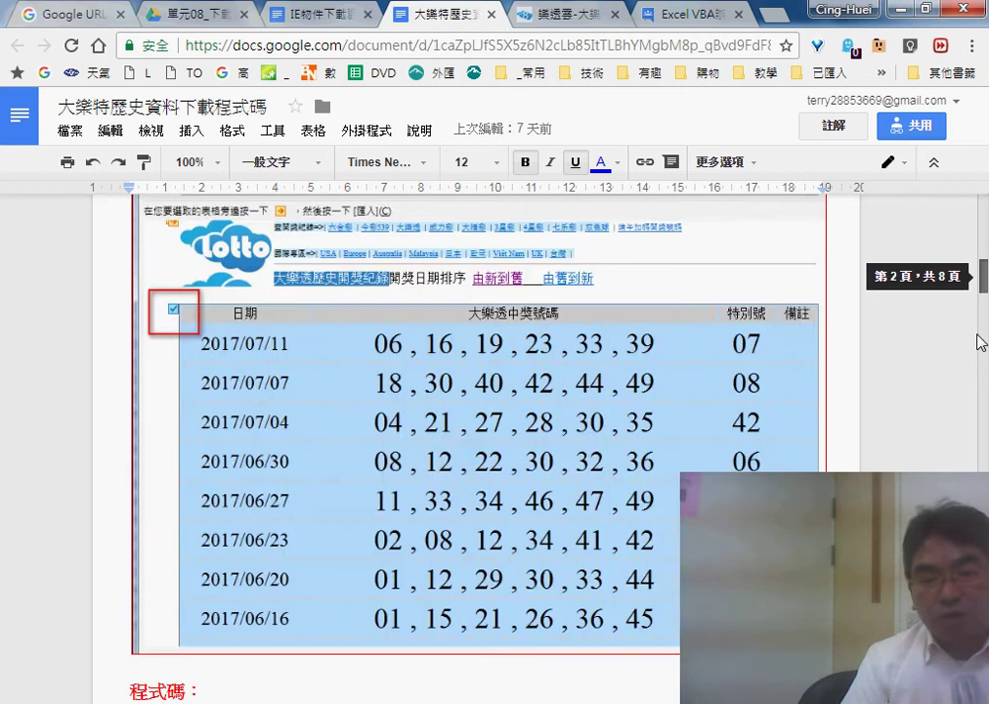
{"action": "scroll", "coordinate": [777, 448], "scroll_direction": "down", "scroll_amount": 1}
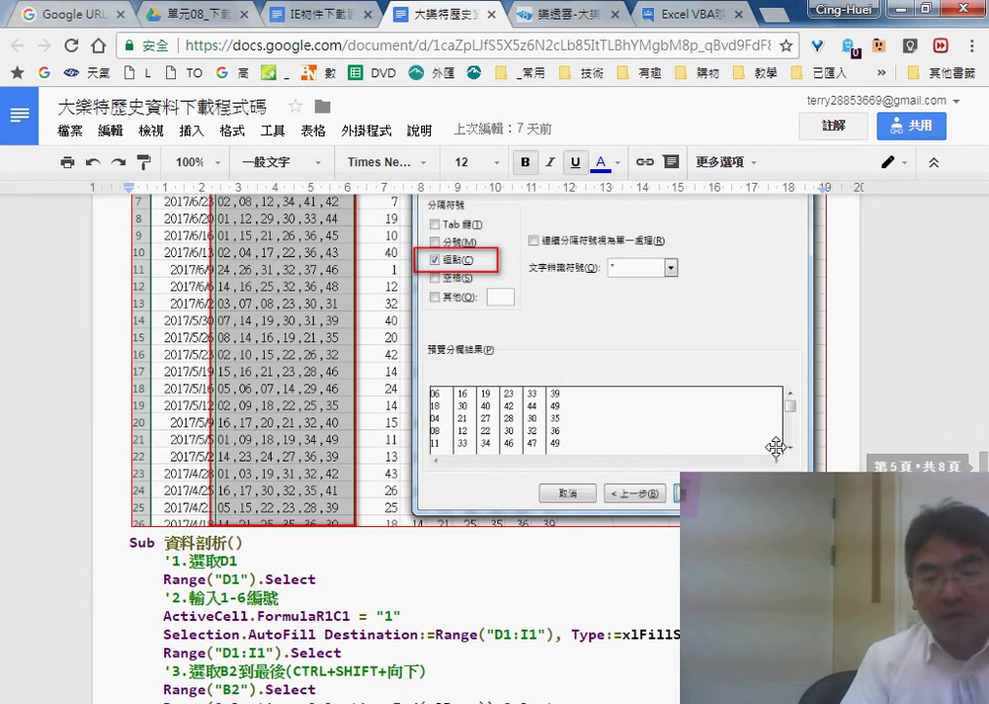
{"action": "scroll", "coordinate": [777, 448], "scroll_direction": "down", "scroll_amount": 5}
{"action": "scroll", "coordinate": [777, 445], "scroll_direction": "down", "scroll_amount": 5}
{"action": "scroll", "coordinate": [777, 442], "scroll_direction": "down", "scroll_amount": 5}
{"action": "scroll", "coordinate": [777, 443], "scroll_direction": "down", "scroll_amount": 4}
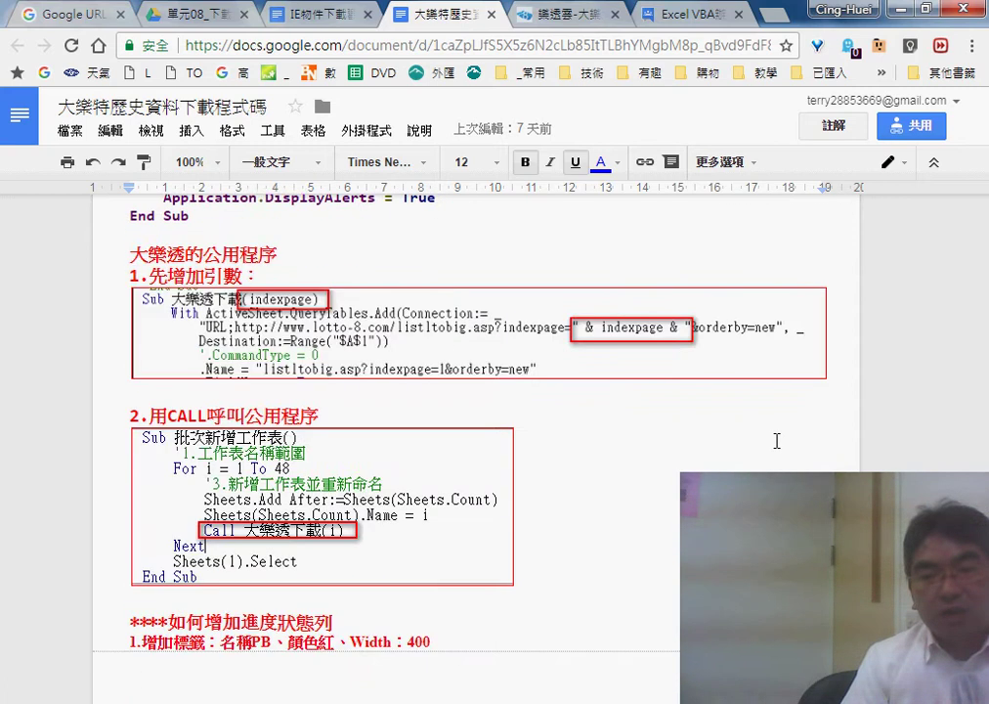
{"action": "scroll", "coordinate": [777, 442], "scroll_direction": "down", "scroll_amount": 5}
{"action": "scroll", "coordinate": [777, 441], "scroll_direction": "down", "scroll_amount": 1}
{"action": "scroll", "coordinate": [777, 439], "scroll_direction": "up", "scroll_amount": 3}
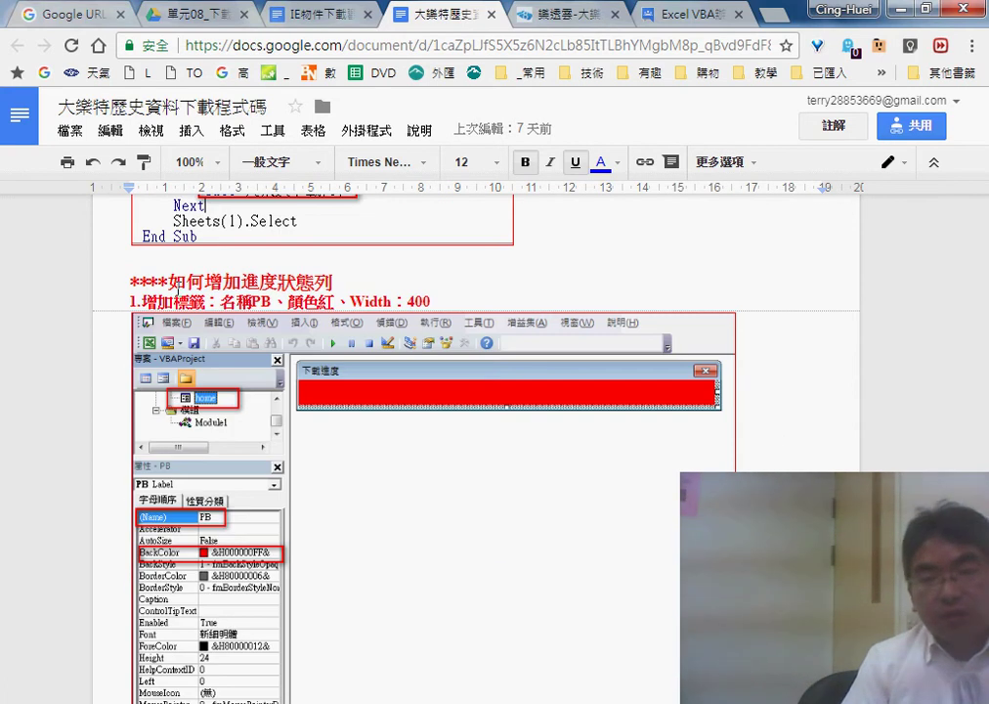
{"action": "scroll", "coordinate": [225, 401], "scroll_direction": "down", "scroll_amount": 1}
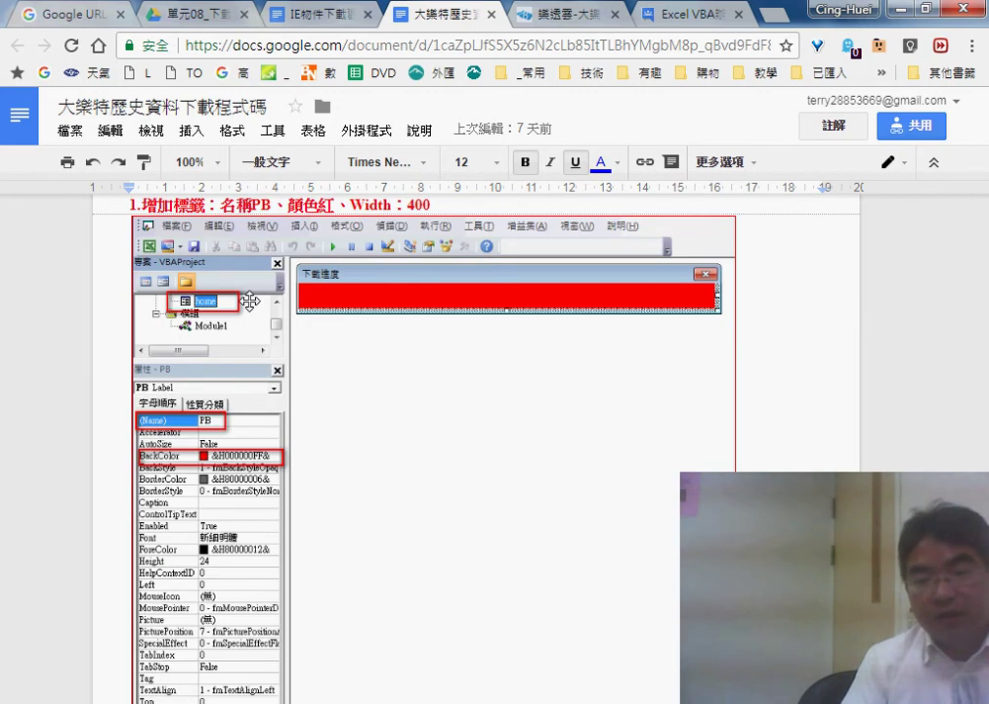
{"action": "scroll", "coordinate": [249, 301], "scroll_direction": "up", "scroll_amount": 1}
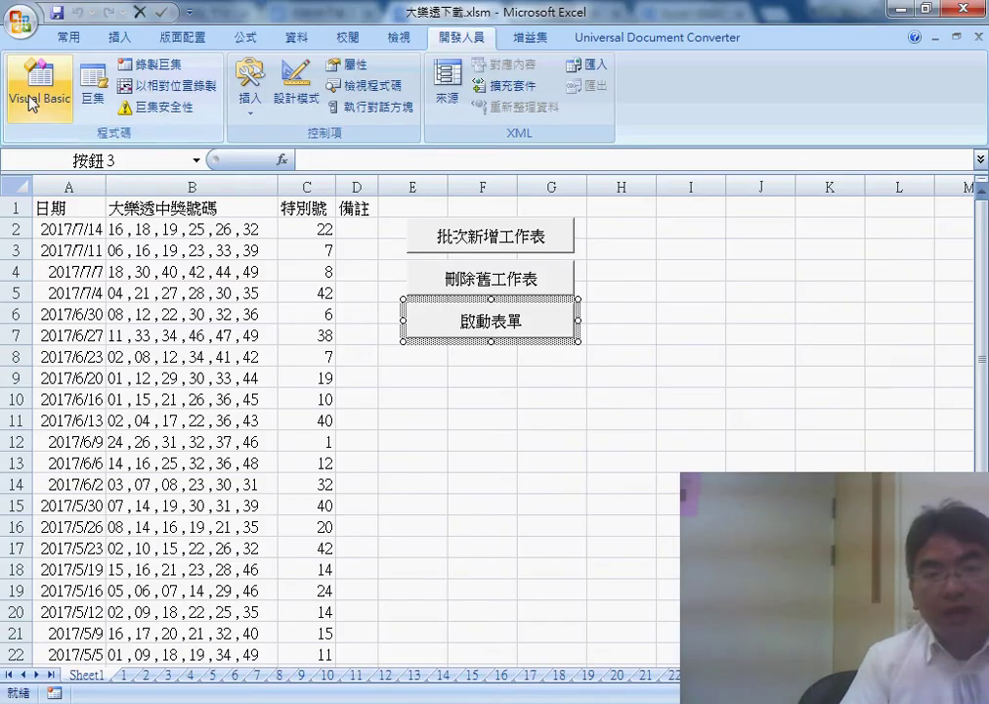
Step: In Visual Basic, insert a new user form via 插入 > 自訂表單 on home, crashing Excel
{"action": "left_click", "coordinate": [33, 101]}
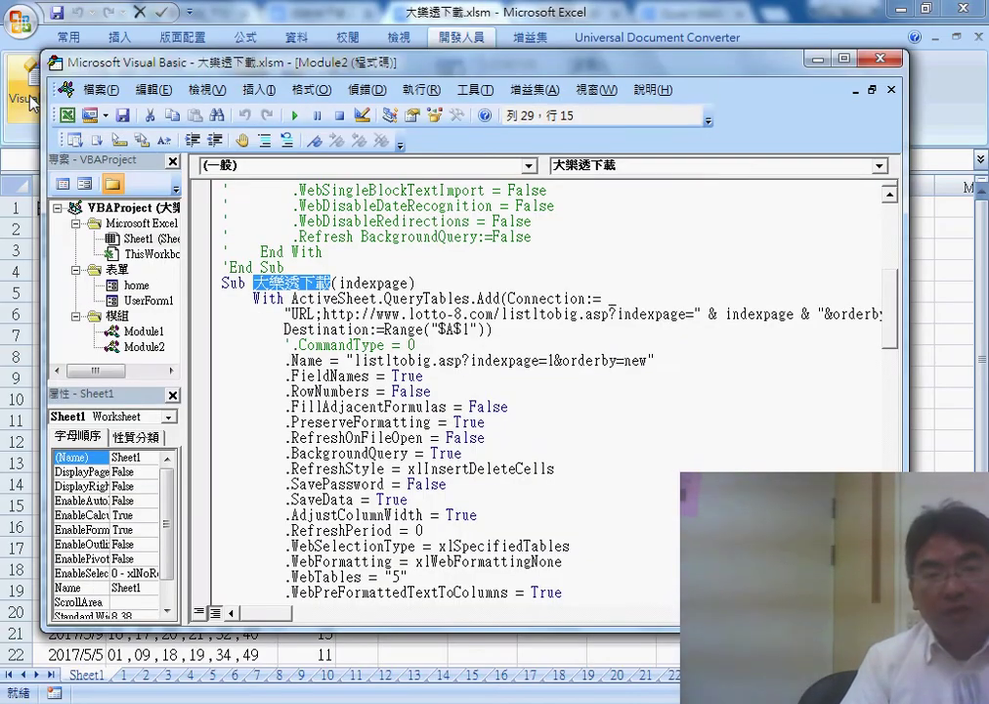
{"action": "left_click", "coordinate": [135, 285]}
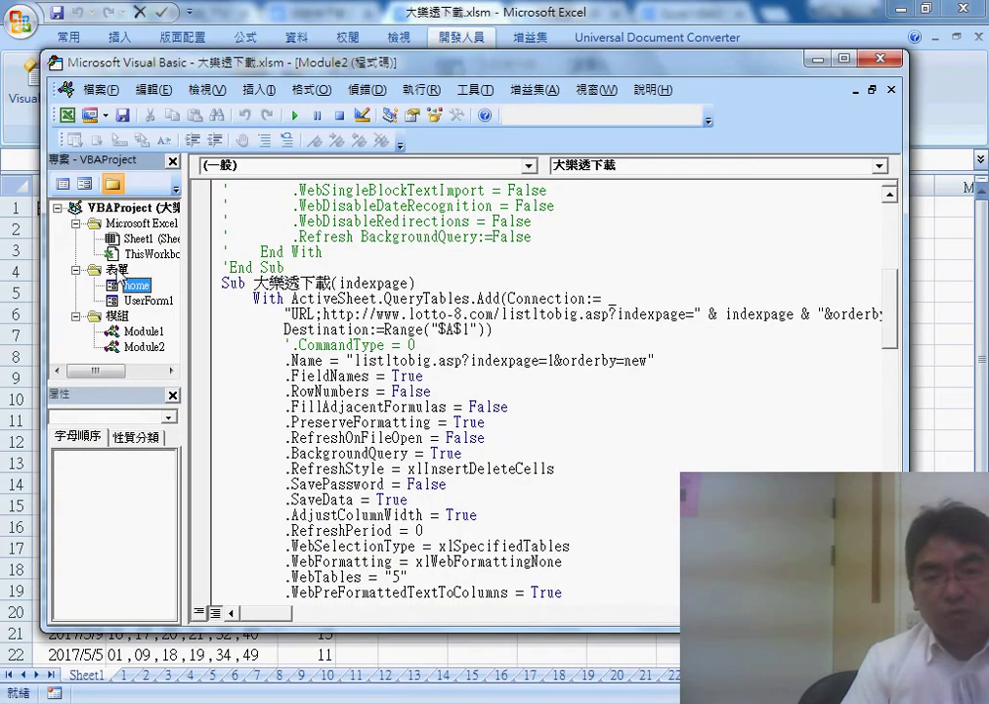
{"action": "right_click", "coordinate": [118, 272]}
{"action": "mouse_move", "coordinate": [245, 348]}
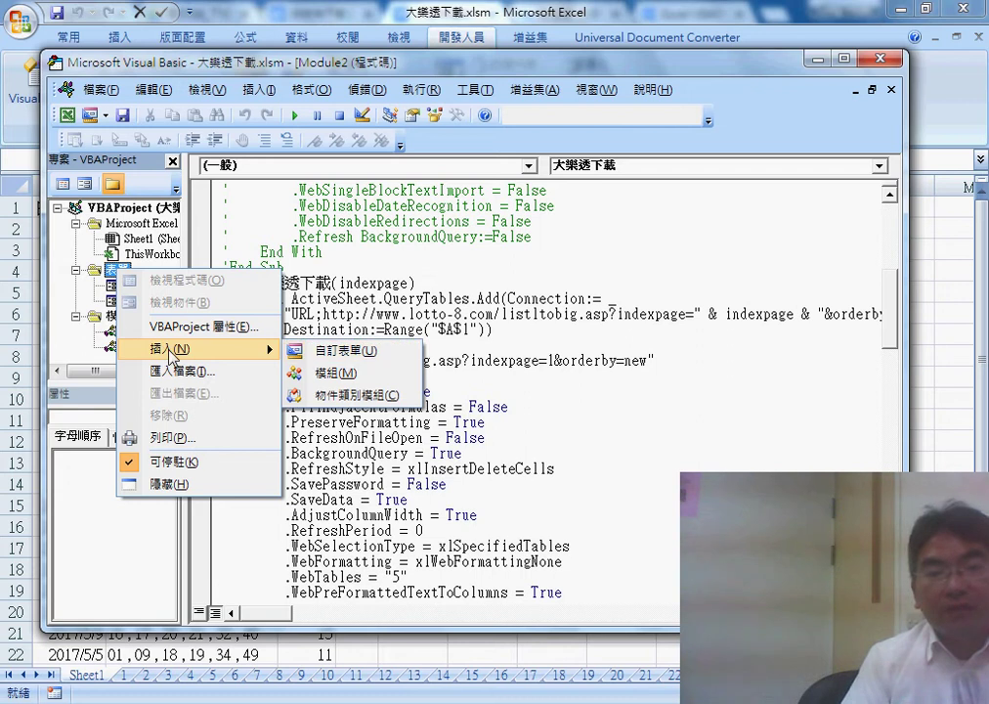
{"action": "left_click", "coordinate": [347, 360]}
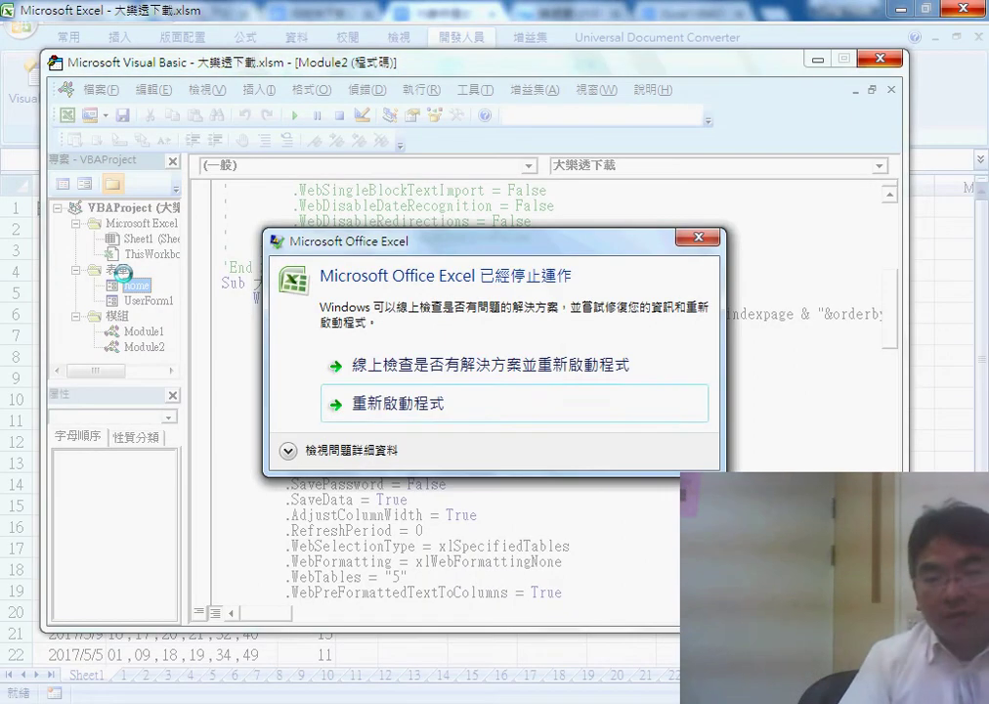
Step: Restart Excel with 重新啟動程式 so Document Recovery lists two 大樂透下載 versions
{"action": "left_click", "coordinate": [329, 405]}
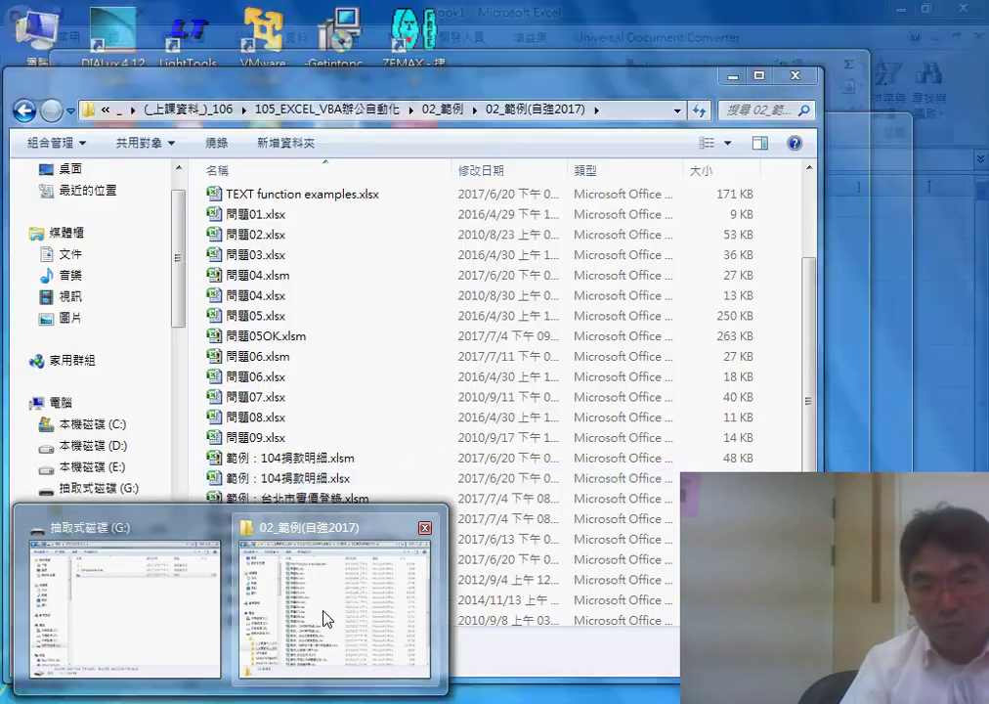
{"action": "left_click", "coordinate": [325, 617]}
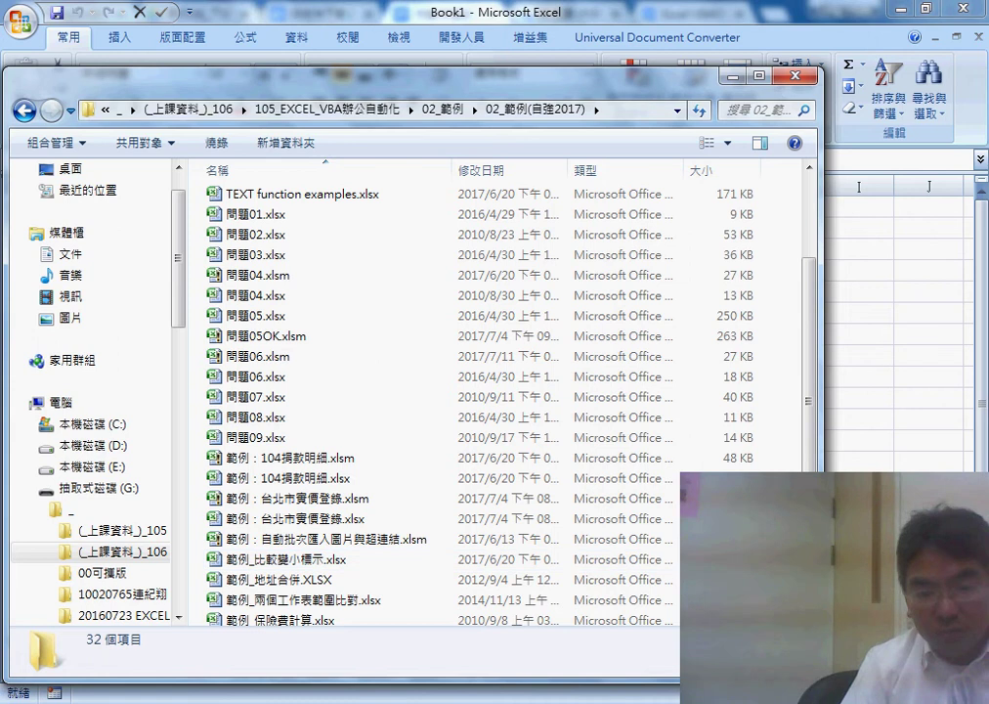
{"action": "mouse_move", "coordinate": [171, 692]}
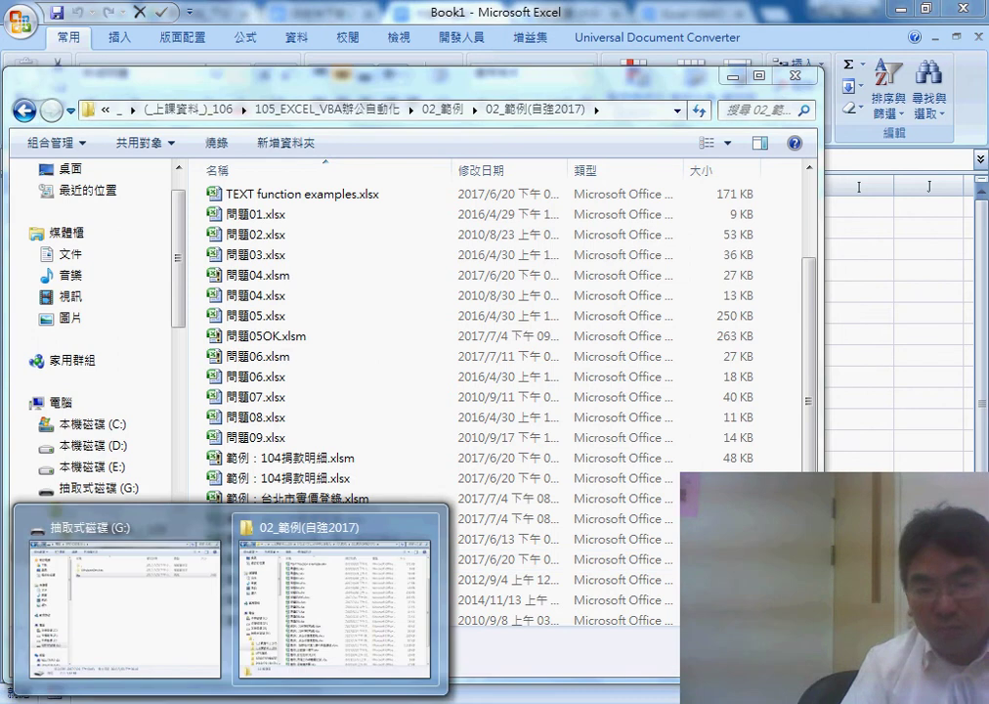
{"action": "left_click", "coordinate": [349, 635]}
{"action": "left_click", "coordinate": [363, 109]}
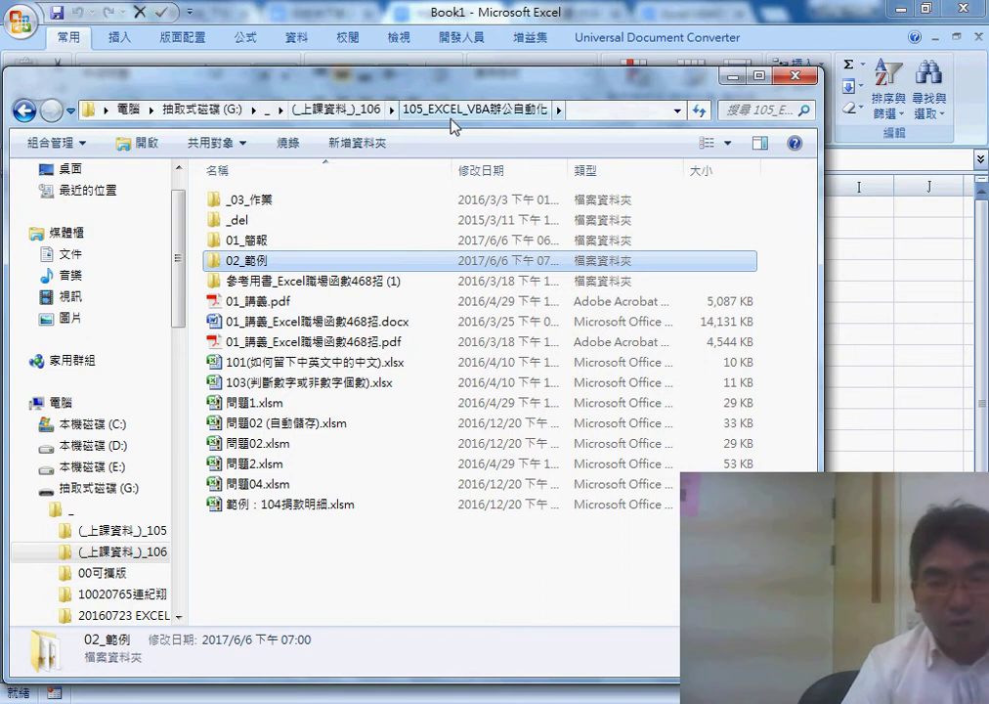
{"action": "left_click", "coordinate": [795, 75]}
Step: Open recovered 大樂透下載 (version 1).xlsb, enable macros and data connections, then open Visual Basic
{"action": "left_click", "coordinate": [731, 344]}
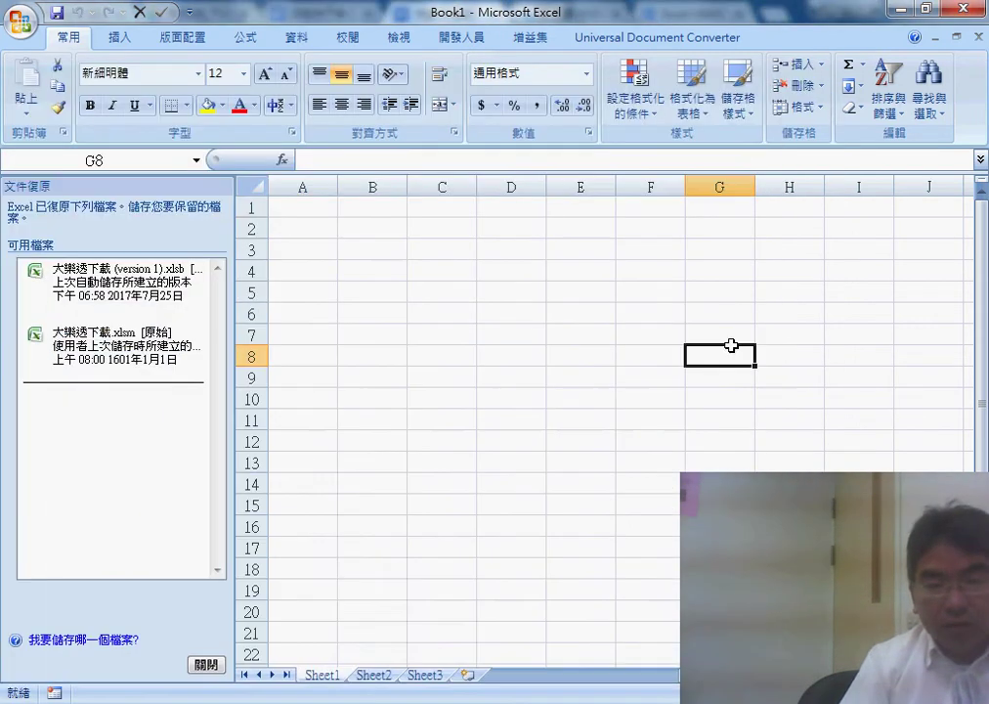
{"action": "left_click", "coordinate": [147, 323]}
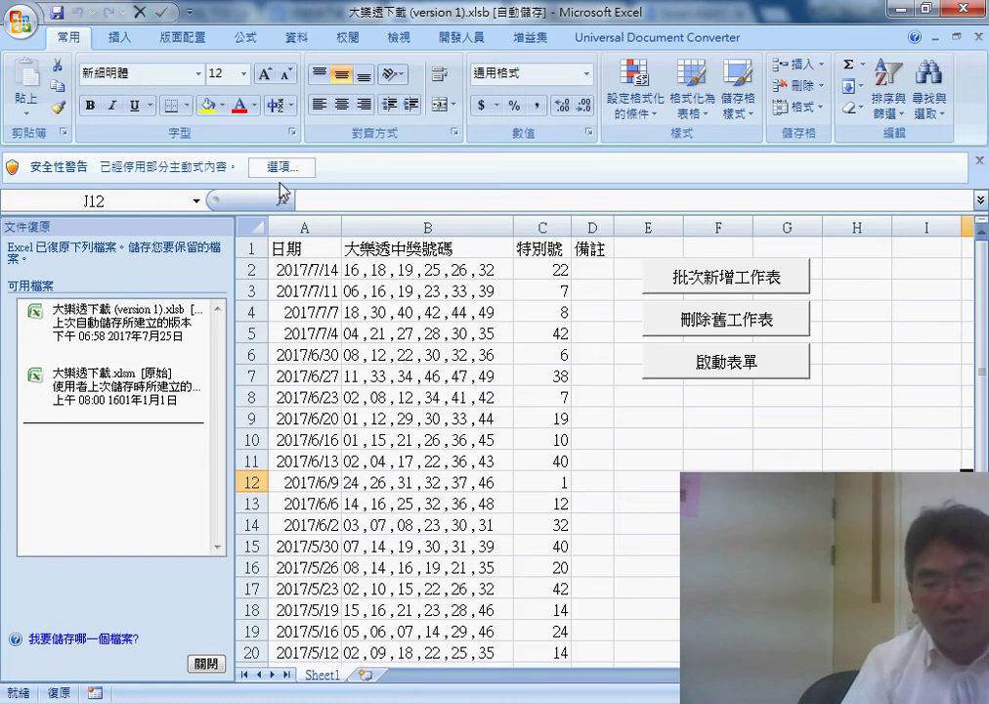
{"action": "left_click", "coordinate": [280, 167]}
{"action": "left_click", "coordinate": [327, 367]}
{"action": "left_click", "coordinate": [357, 485]}
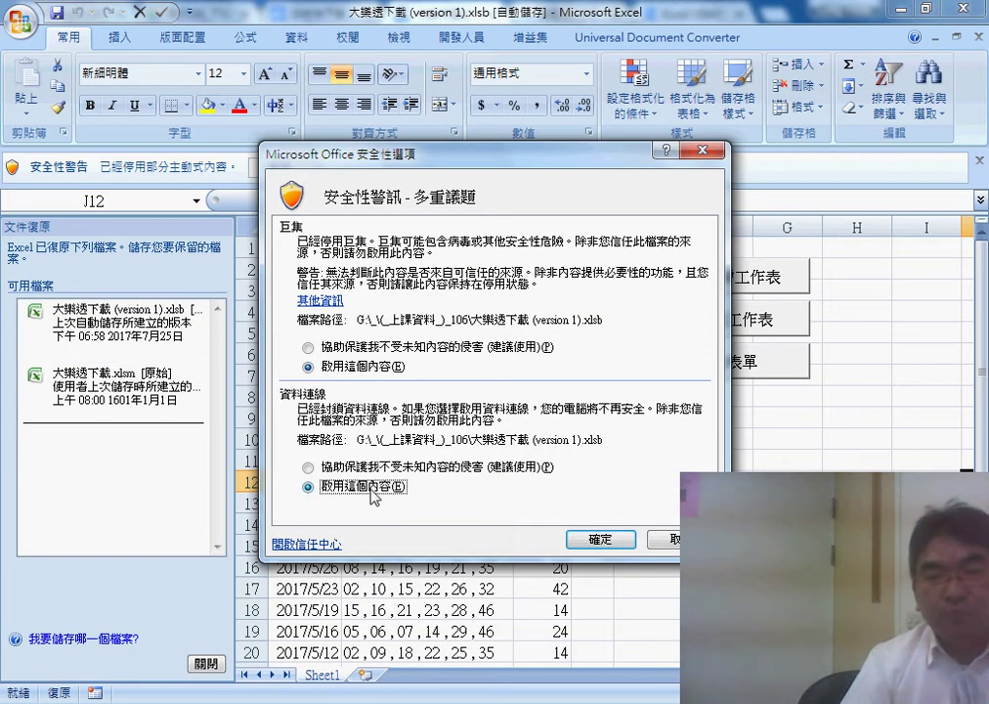
{"action": "left_click", "coordinate": [598, 539]}
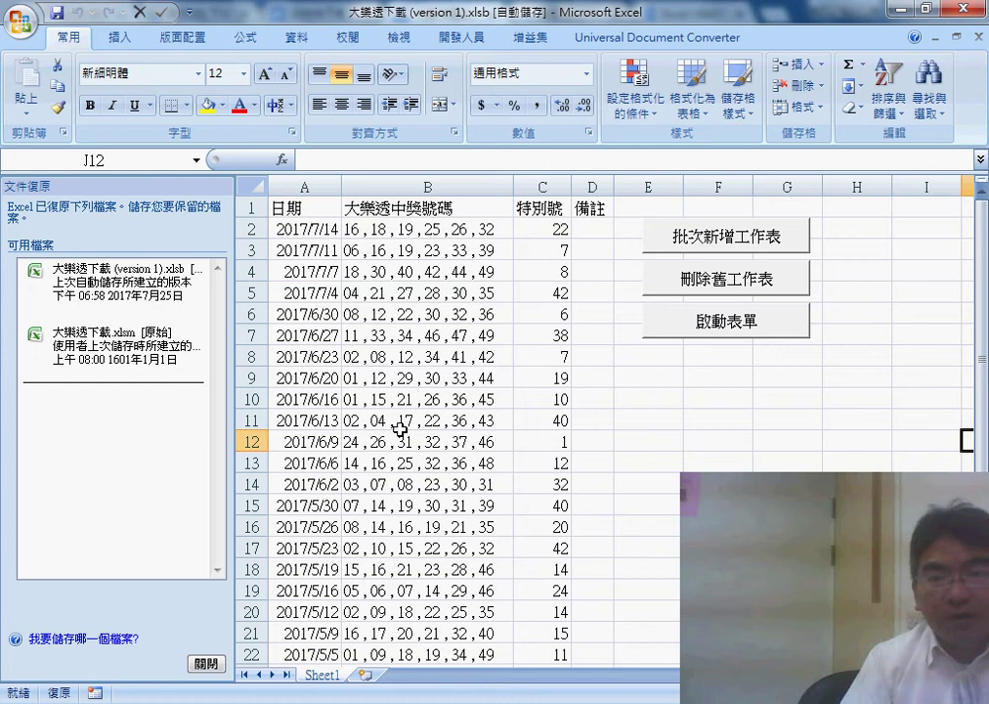
{"action": "left_click", "coordinate": [459, 37]}
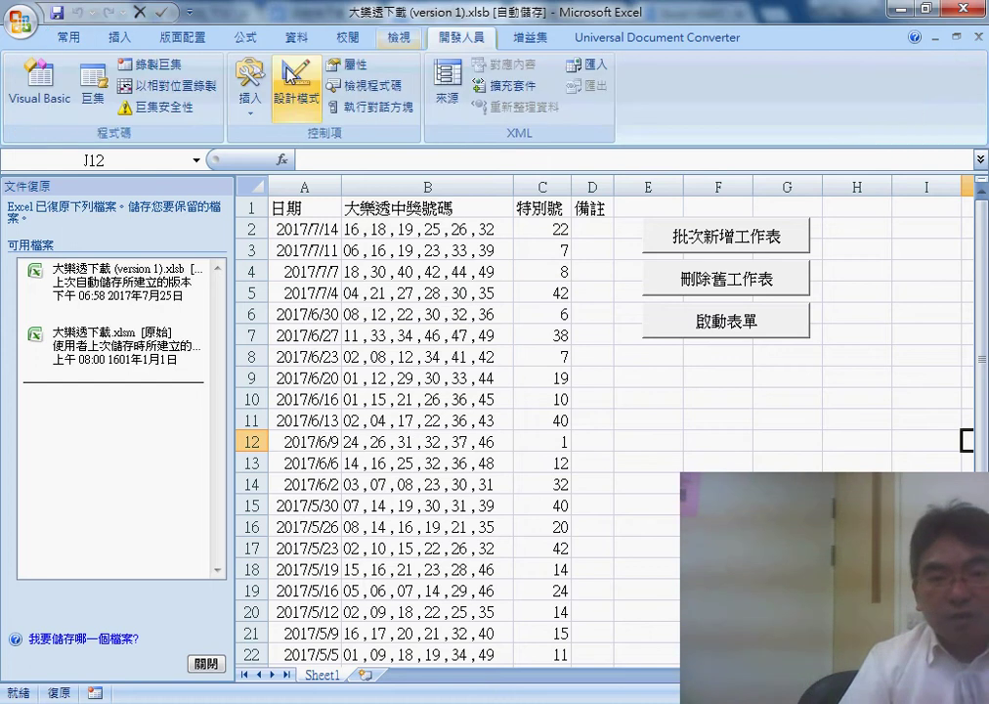
{"action": "left_click", "coordinate": [83, 107]}
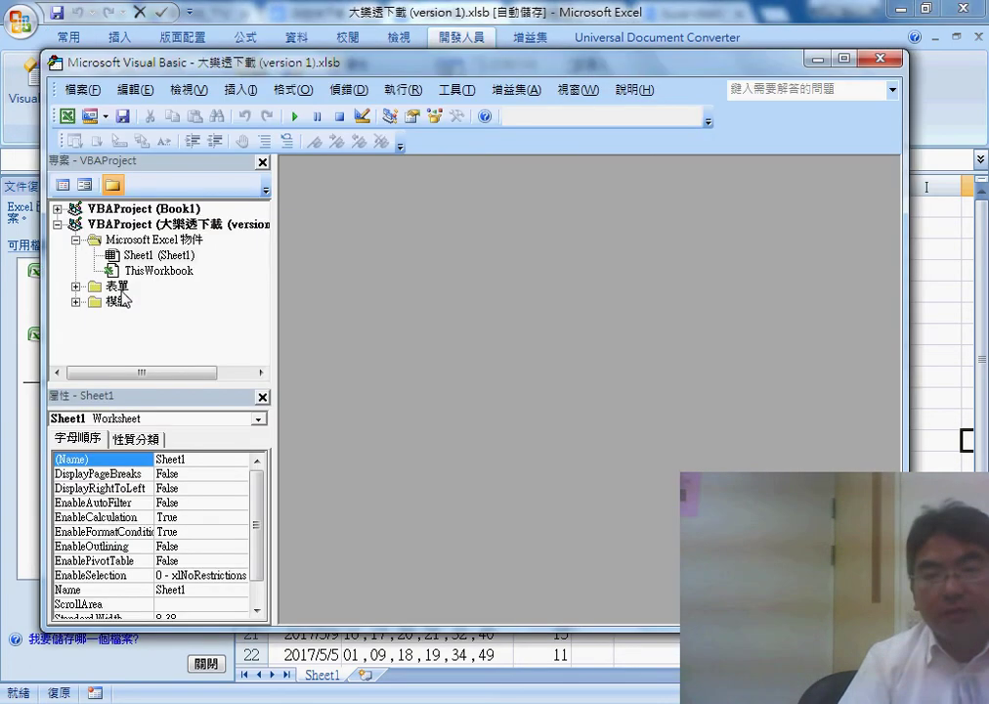
Step: Open the home form in the designer, move the Toolbox aside, and select the red PB label
{"action": "double_click", "coordinate": [116, 286]}
{"action": "double_click", "coordinate": [136, 303]}
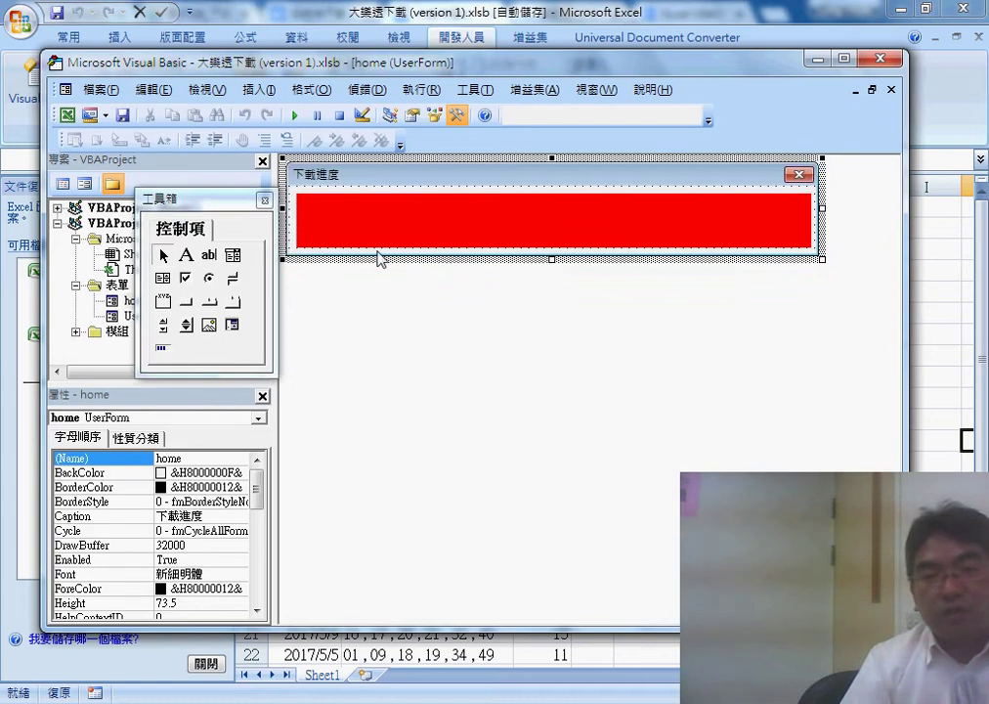
{"action": "left_click_drag", "start_coordinate": [210, 199], "coordinate": [624, 305]}
{"action": "left_click", "coordinate": [450, 219]}
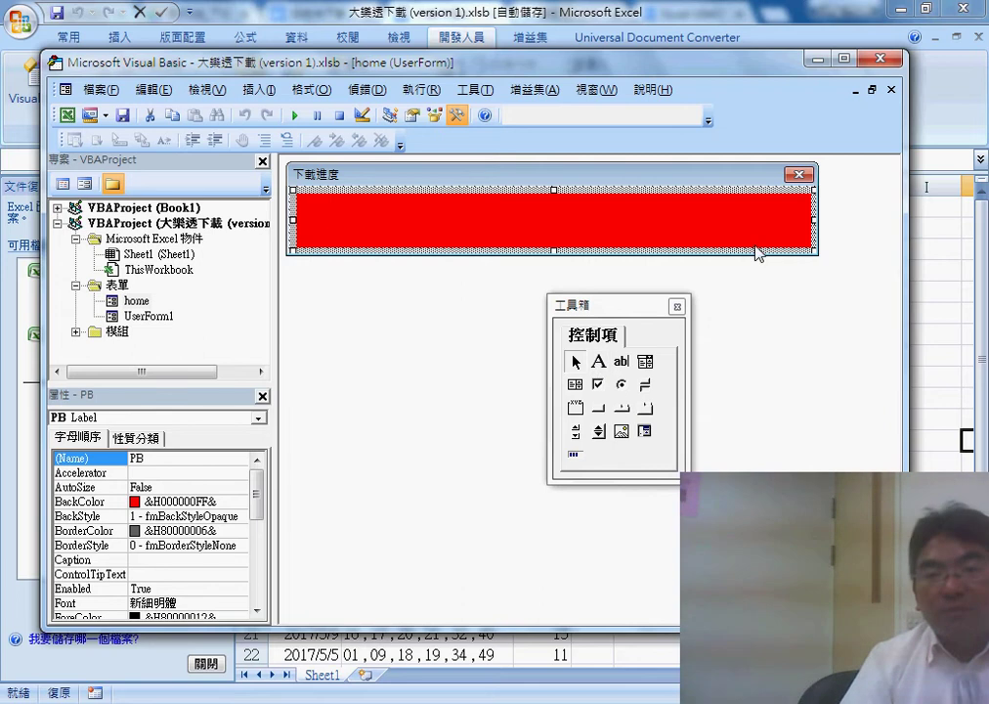
{"action": "left_click", "coordinate": [365, 184]}
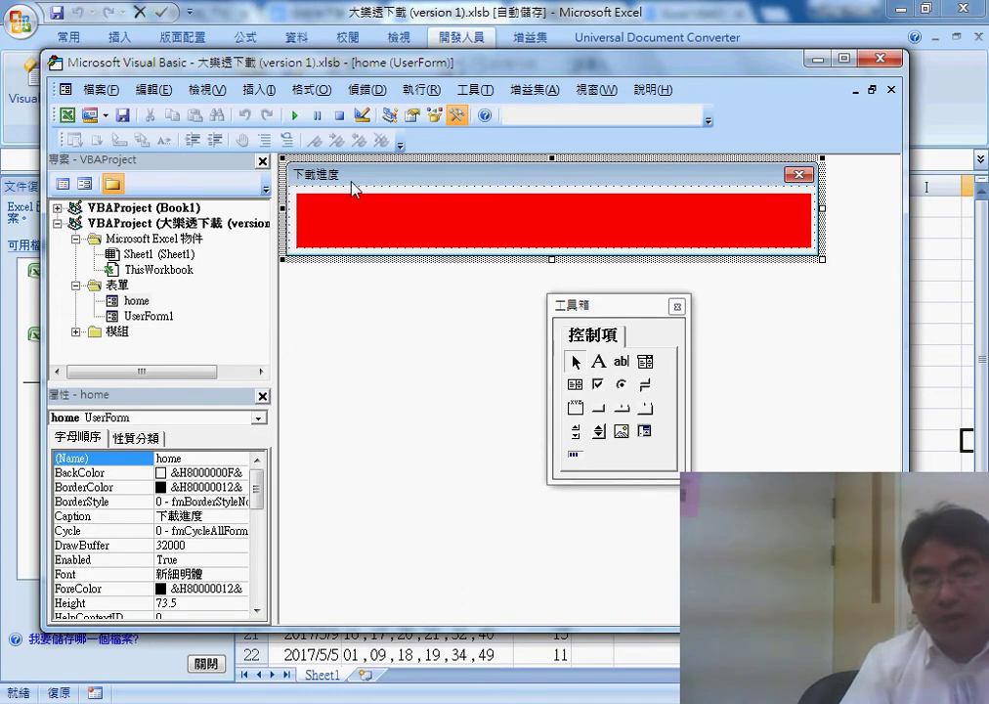
Step: Widen the project and properties panes and highlight the form's Caption 下載進度
{"action": "left_click", "coordinate": [134, 300]}
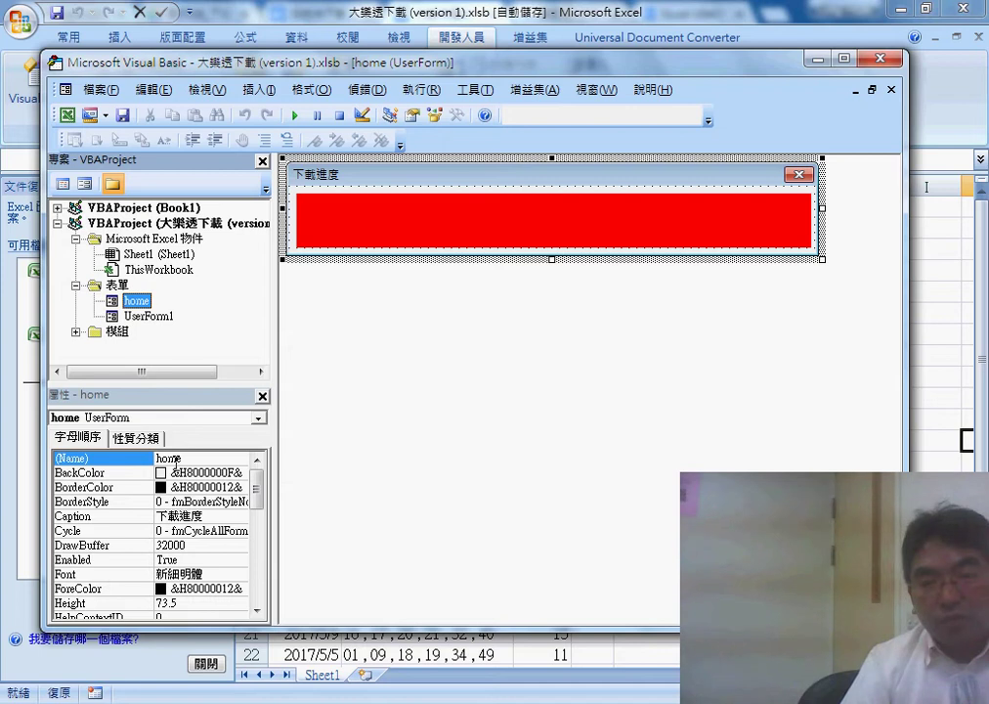
{"action": "left_click", "coordinate": [146, 459]}
{"action": "left_click_drag", "start_coordinate": [271, 472], "coordinate": [365, 461]}
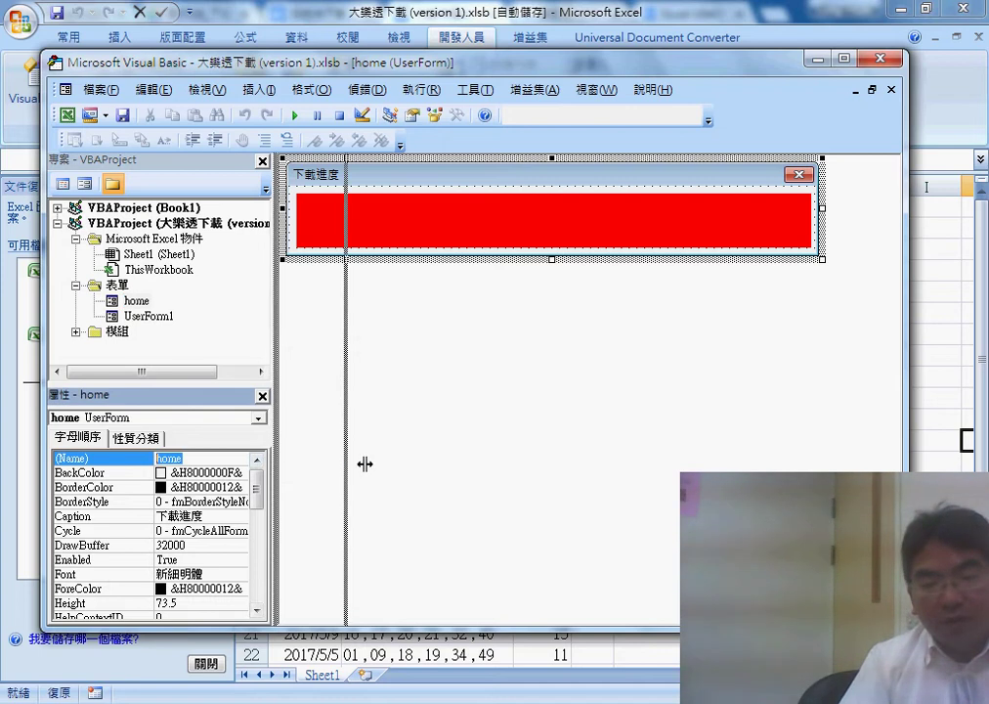
{"action": "left_click", "coordinate": [221, 518]}
{"action": "left_click_drag", "start_coordinate": [220, 517], "coordinate": [157, 520]}
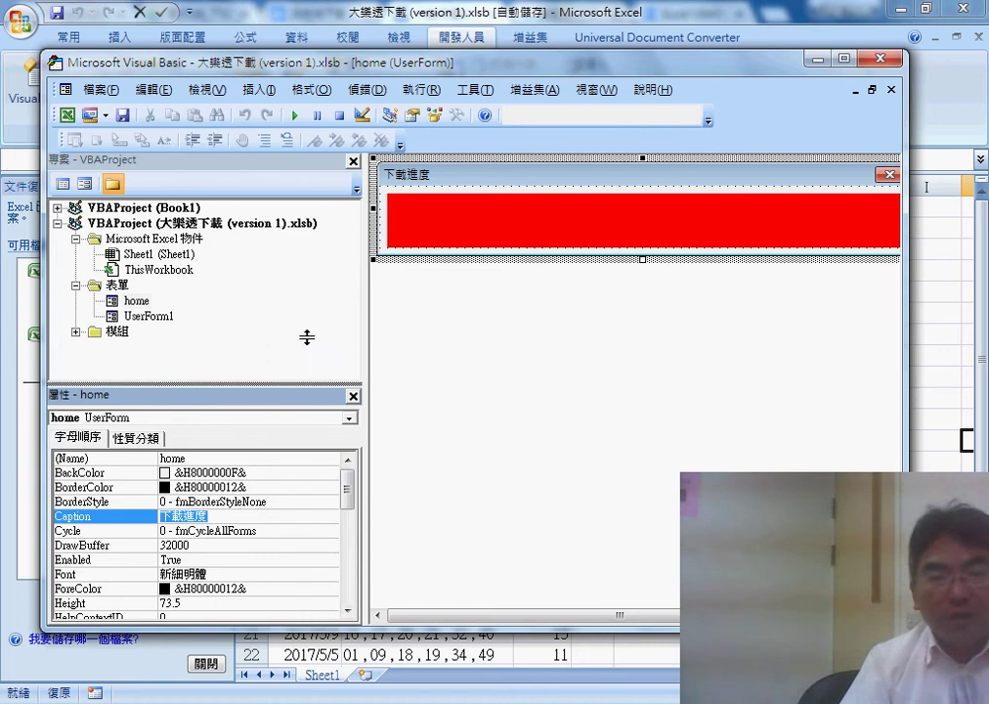
Step: Enlarge the properties pane and review the home form's Name home and Caption 下載進度
{"action": "left_click_drag", "start_coordinate": [305, 386], "coordinate": [305, 337]}
{"action": "left_click", "coordinate": [350, 303]}
{"action": "left_click", "coordinate": [138, 286]}
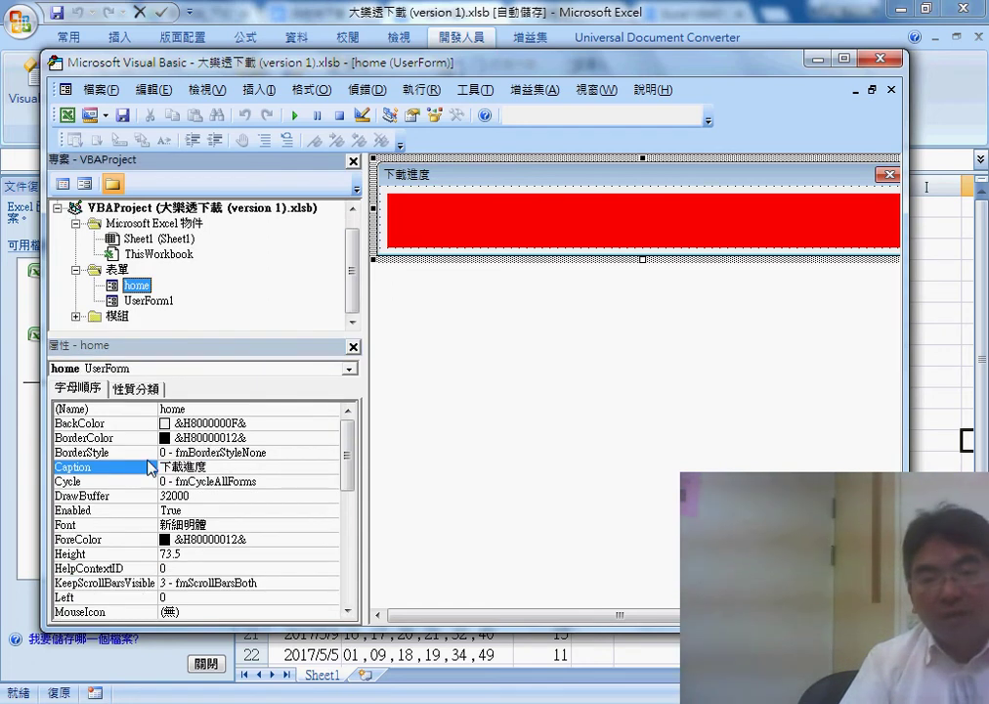
{"action": "left_click", "coordinate": [195, 410]}
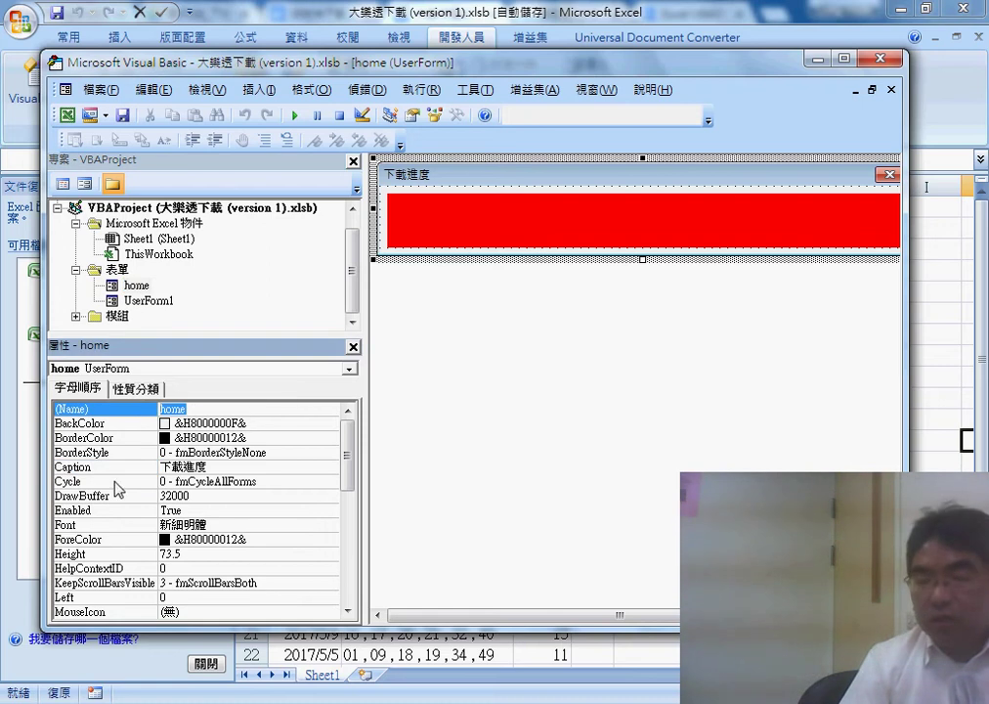
{"action": "left_click", "coordinate": [147, 467]}
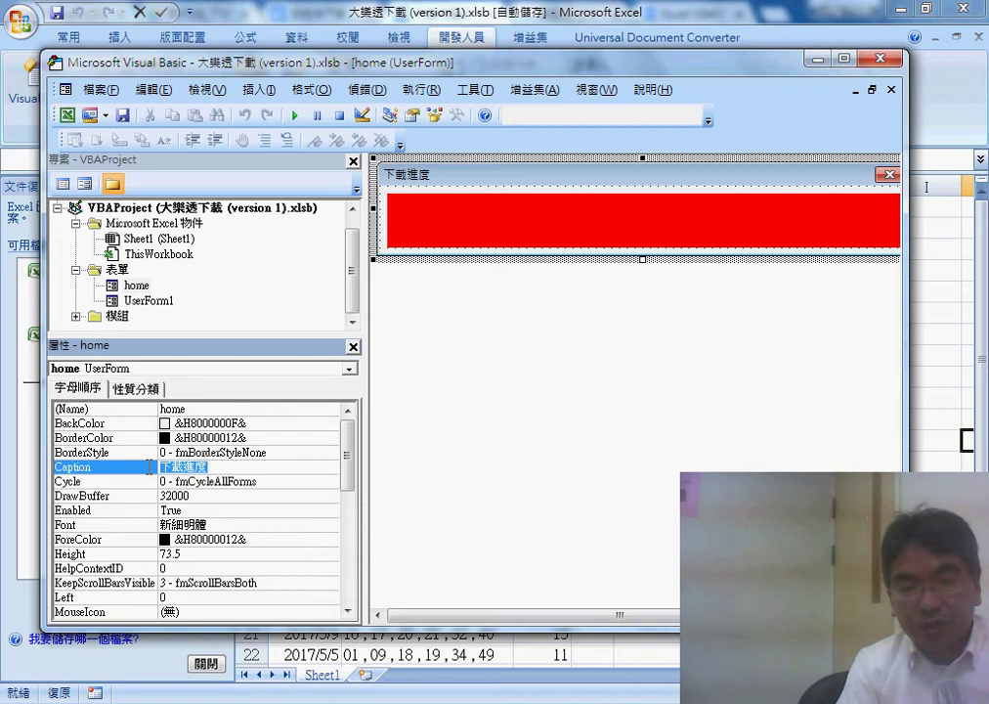
{"action": "left_click", "coordinate": [189, 409]}
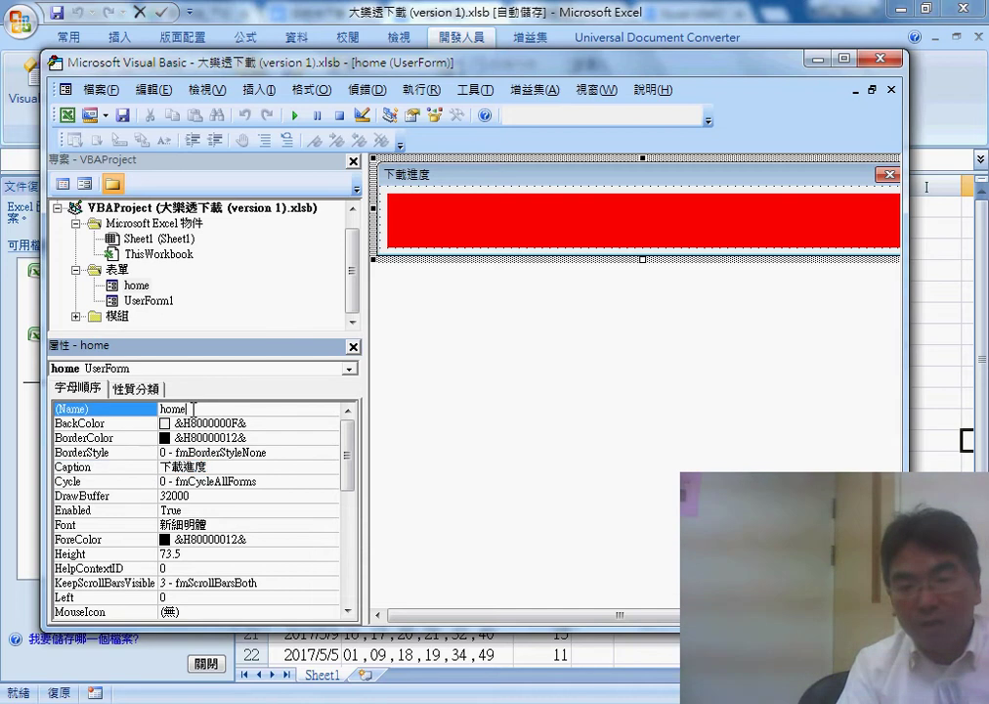
{"action": "left_click", "coordinate": [186, 467]}
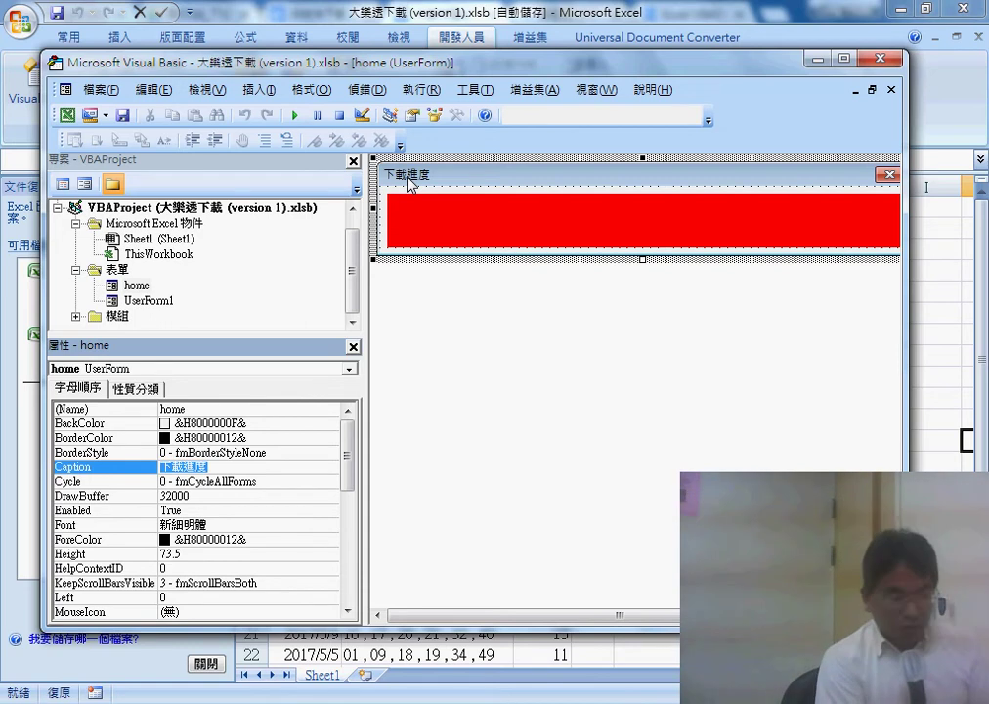
Step: Adjust the designer panes and move the VBA editor window to the left
{"action": "key", "text": "Down"}
{"action": "key", "text": "Down"}
{"action": "key", "text": "Down"}
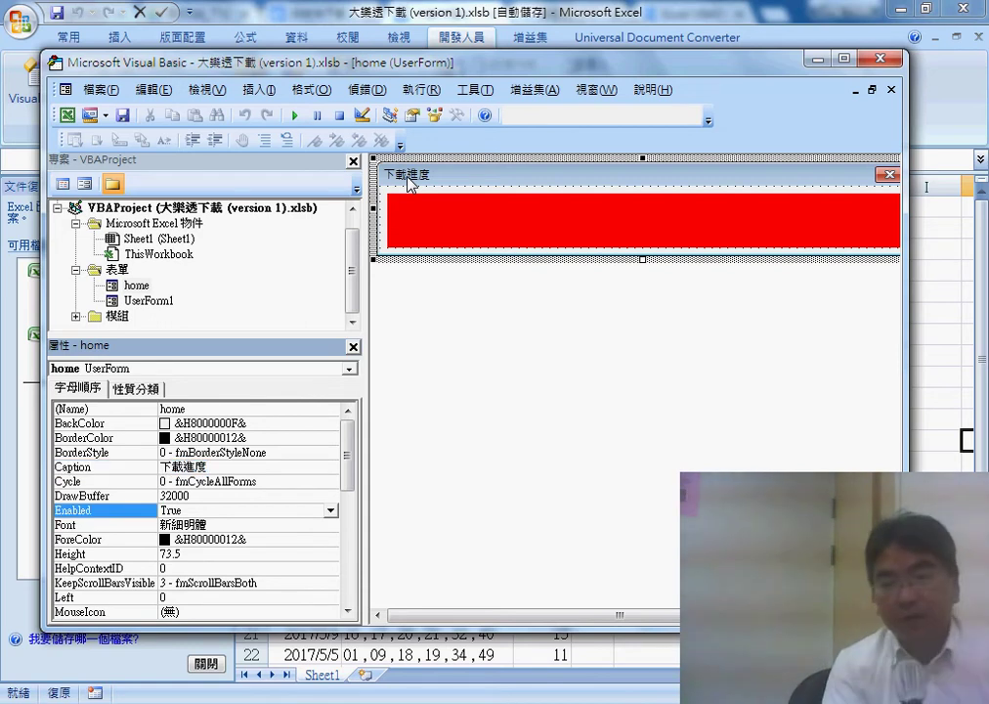
{"action": "left_click_drag", "start_coordinate": [430, 164], "coordinate": [440, 164]}
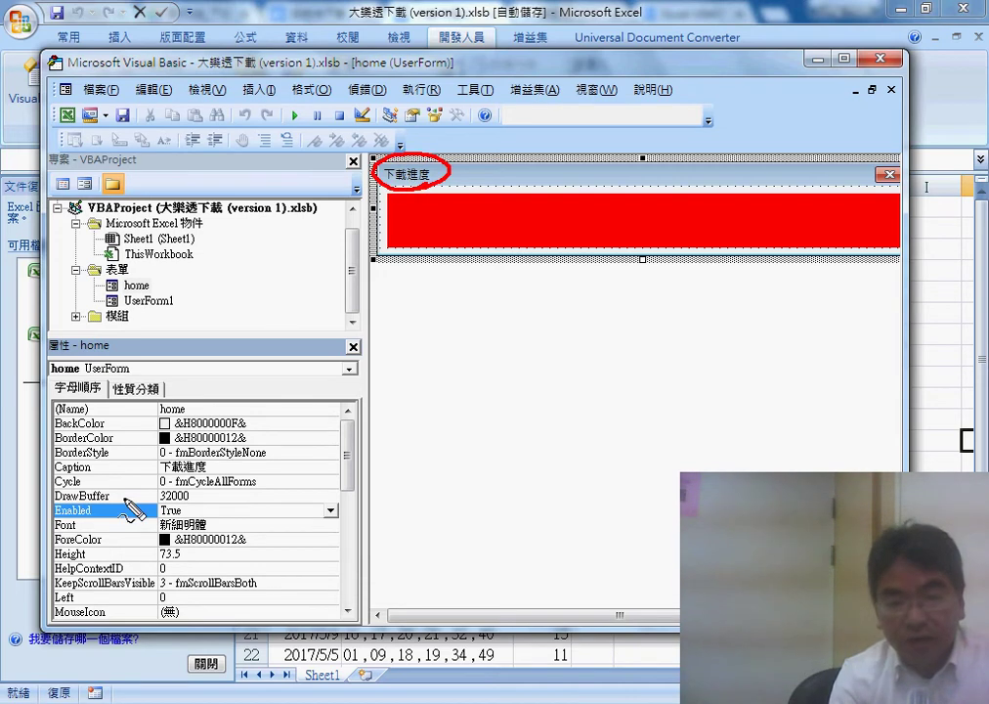
{"action": "left_click_drag", "start_coordinate": [181, 476], "coordinate": [196, 485]}
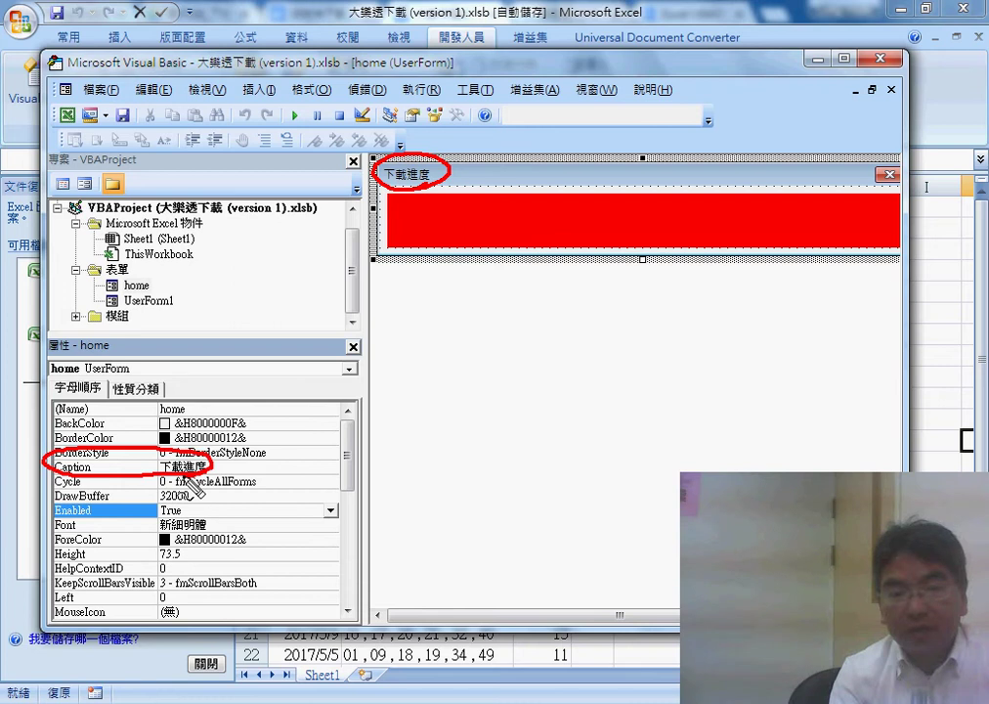
{"action": "left_click_drag", "start_coordinate": [187, 403], "coordinate": [174, 422]}
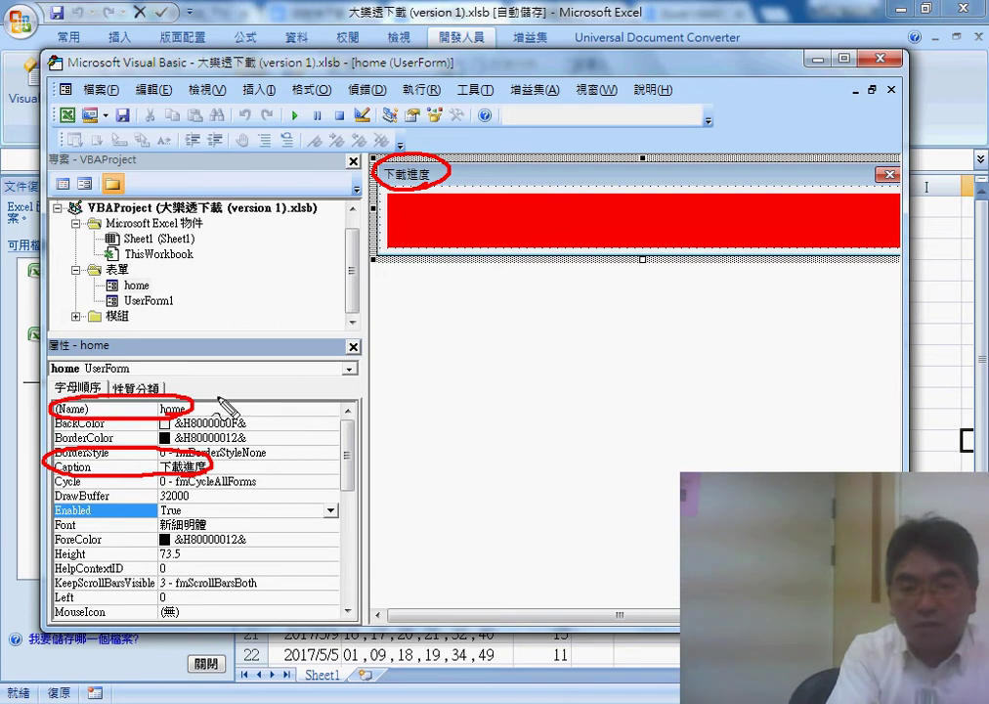
{"action": "mouse_move", "coordinate": [223, 340]}
{"action": "left_mouse_down"}
{"action": "mouse_move", "coordinate": [179, 399]}
{"action": "mouse_move", "coordinate": [200, 395]}
{"action": "left_mouse_up"}
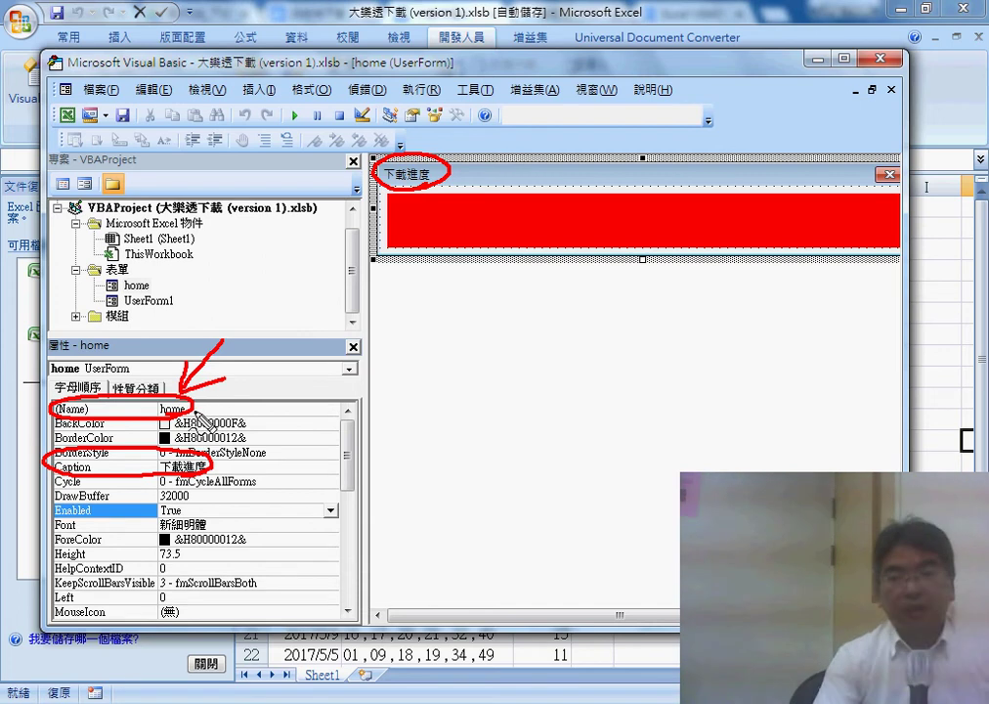
{"action": "key", "text": "Escape"}
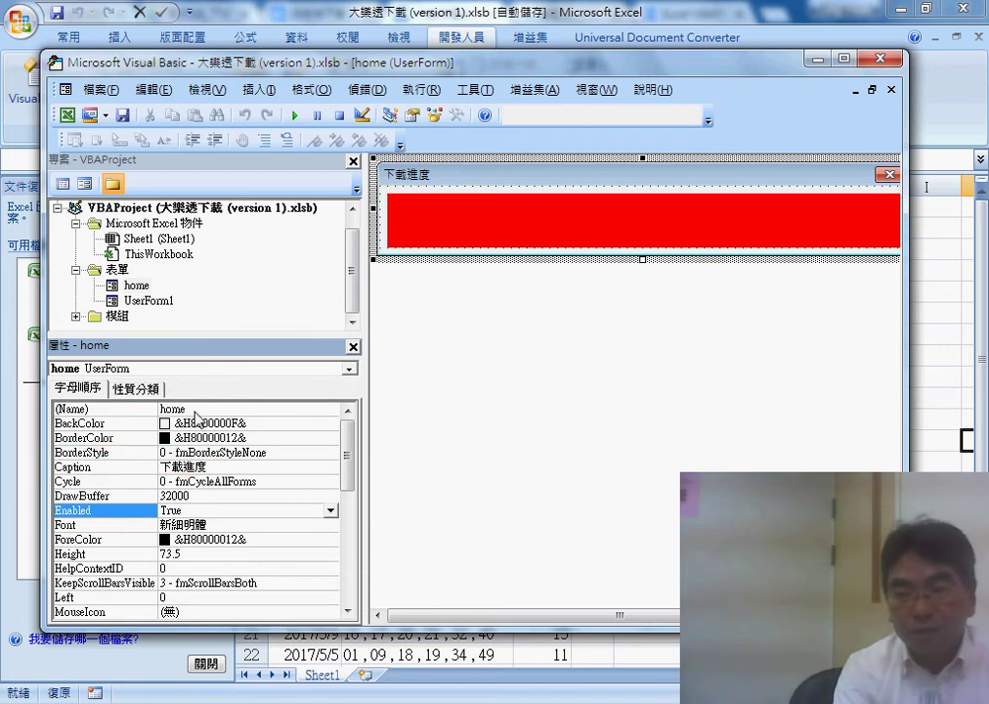
{"action": "left_click_drag", "start_coordinate": [323, 83], "coordinate": [254, 83]}
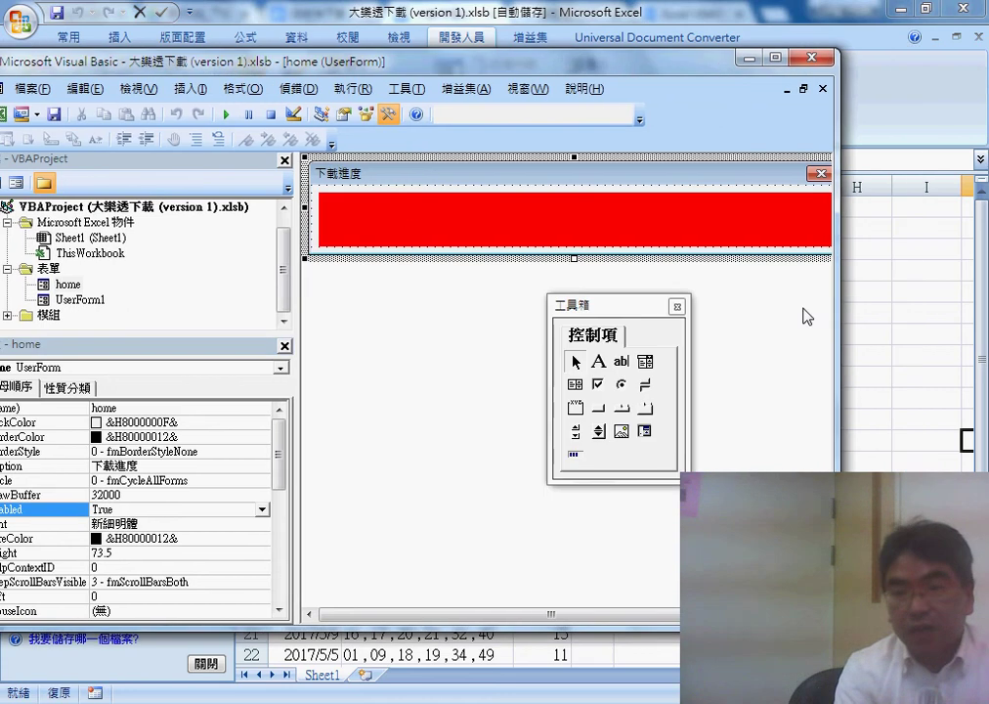
Step: Select the red progress bar label and confirm its Name is PB
{"action": "left_click_drag", "start_coordinate": [838, 322], "coordinate": [919, 322]}
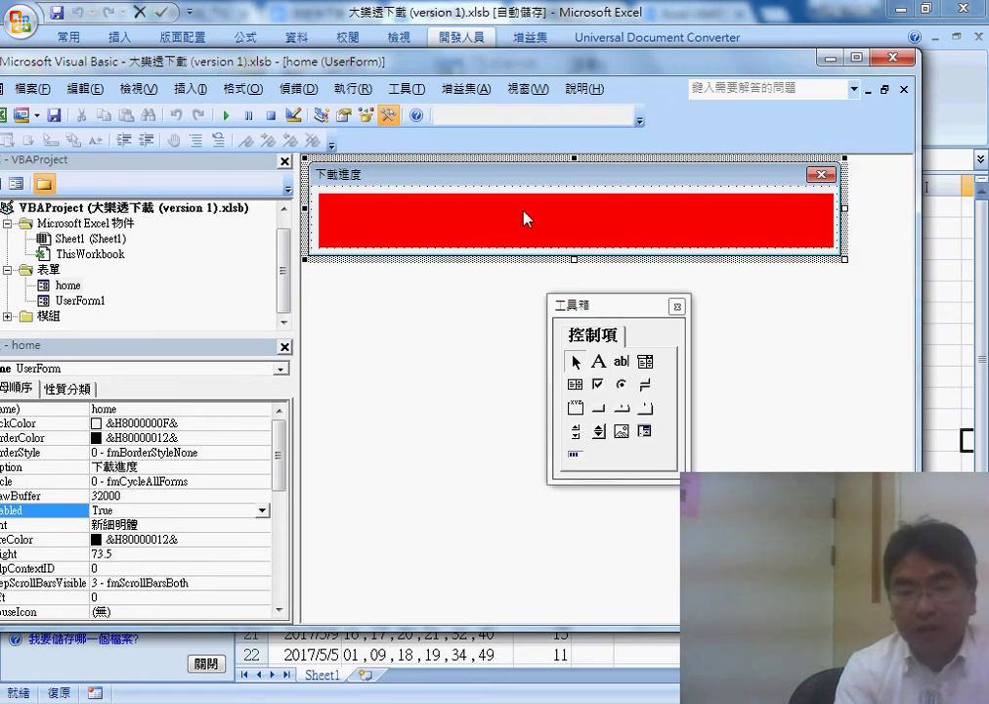
{"action": "left_click", "coordinate": [483, 222]}
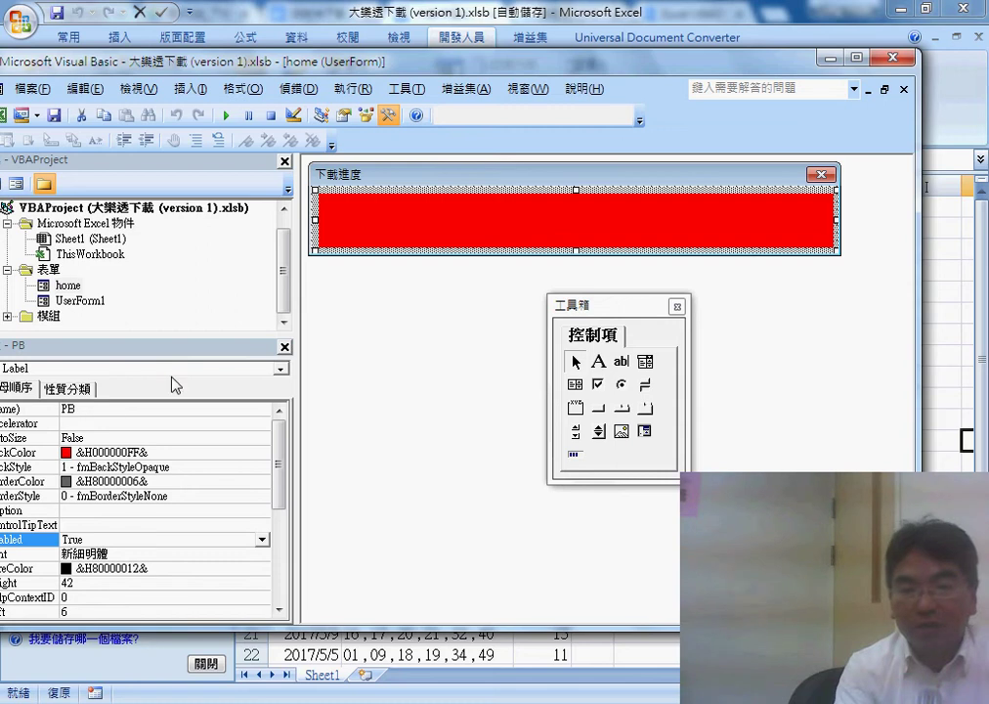
{"action": "left_click", "coordinate": [103, 416]}
{"action": "double_click", "coordinate": [82, 409]}
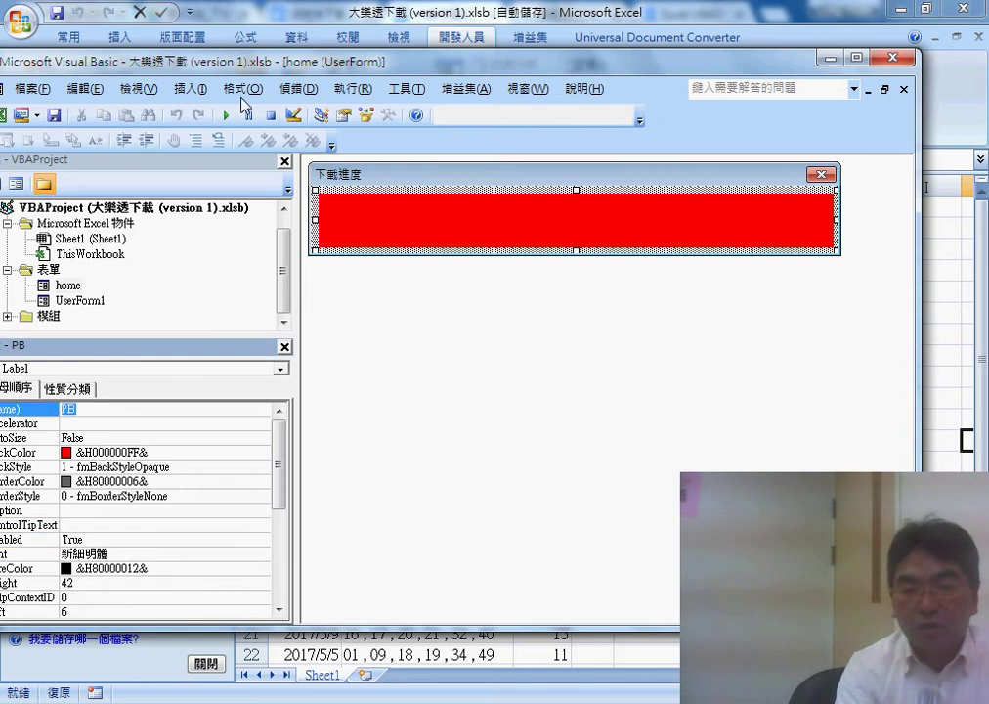
{"action": "left_click_drag", "start_coordinate": [244, 61], "coordinate": [318, 61]}
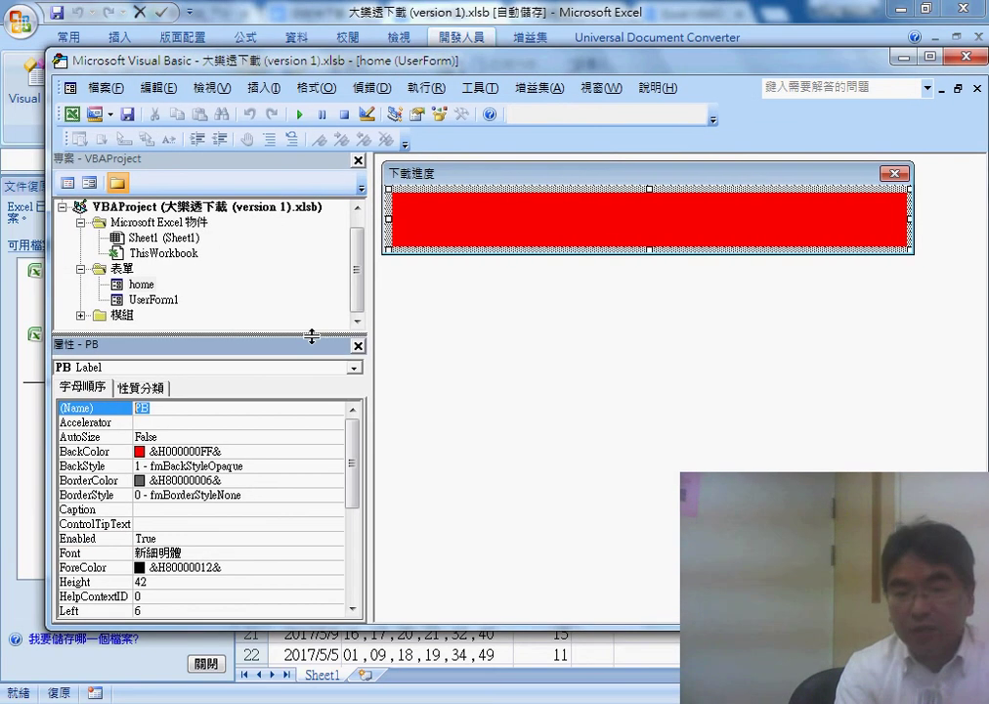
{"action": "left_click_drag", "start_coordinate": [309, 335], "coordinate": [309, 311]}
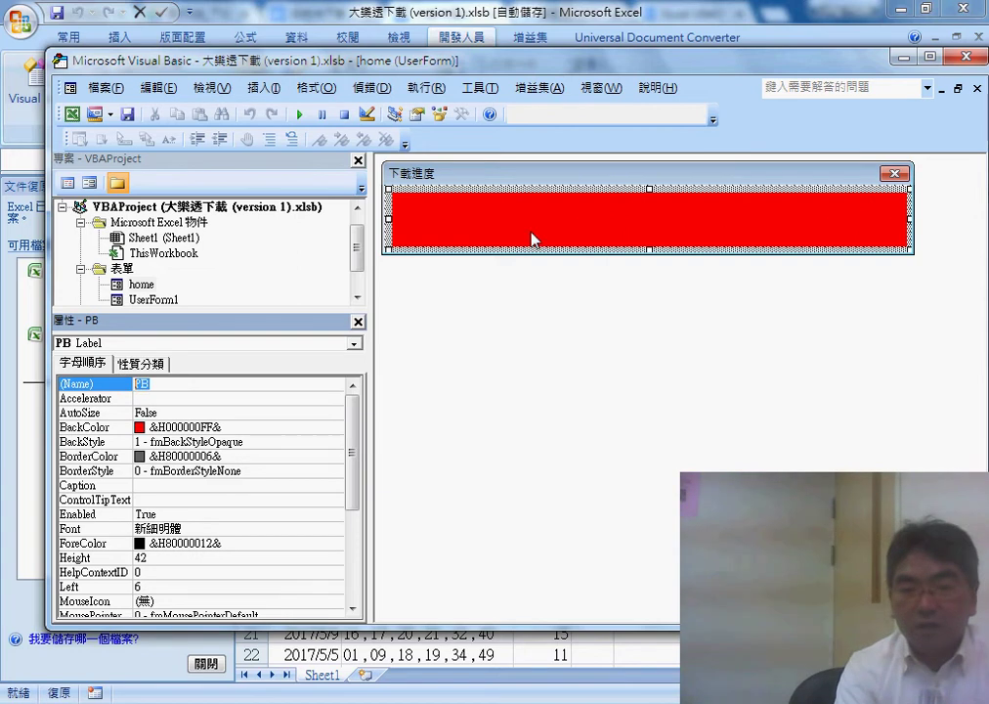
Step: Check PB's BackColor stays red and its Width is 400
{"action": "left_click", "coordinate": [194, 427]}
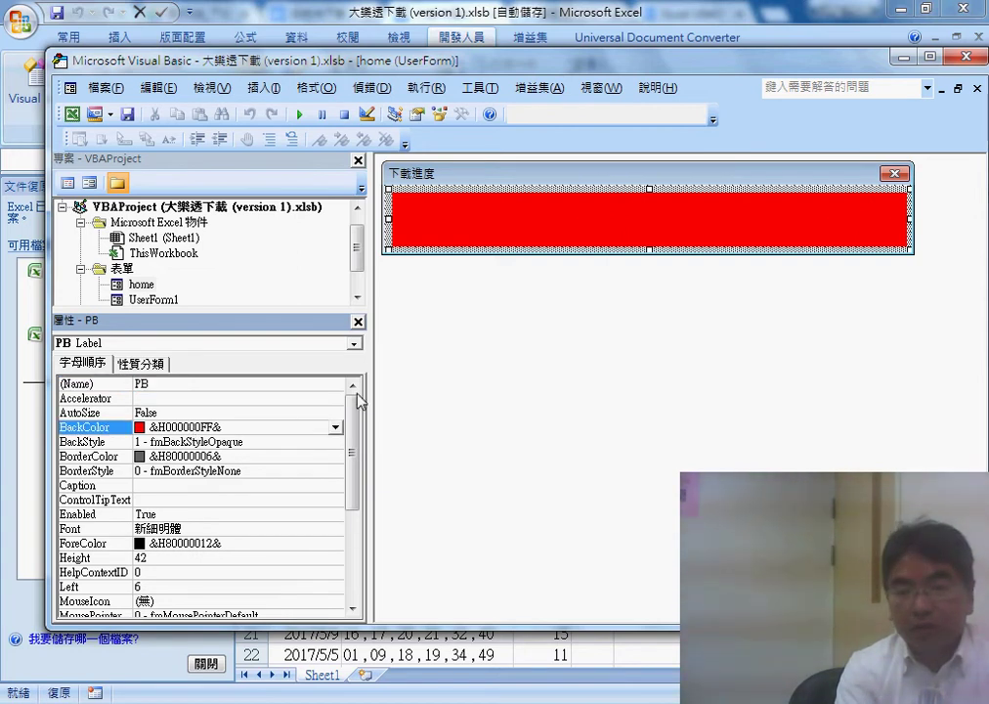
{"action": "left_click", "coordinate": [335, 427]}
{"action": "left_click", "coordinate": [195, 450]}
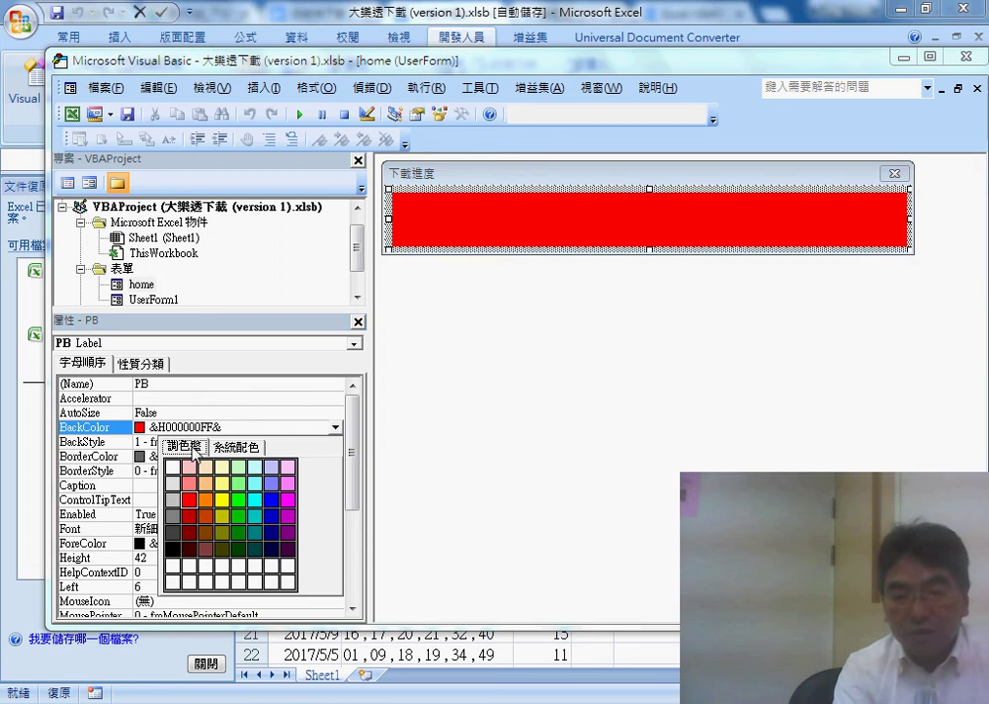
{"action": "left_click", "coordinate": [244, 430]}
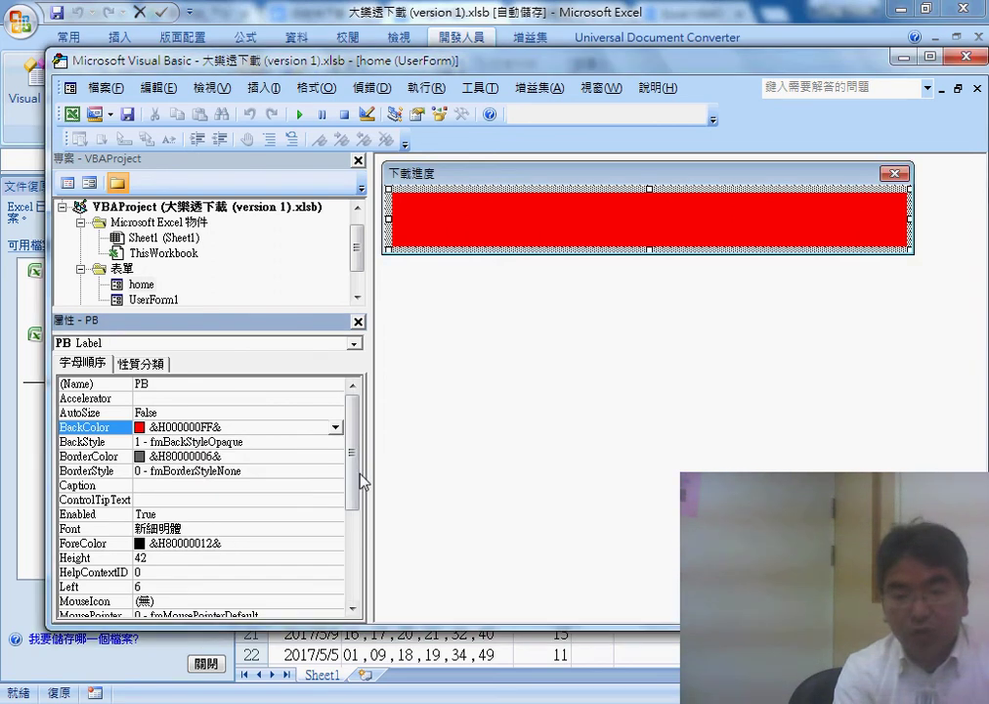
{"action": "left_click_drag", "start_coordinate": [360, 473], "coordinate": [360, 567]}
{"action": "left_click", "coordinate": [83, 586]}
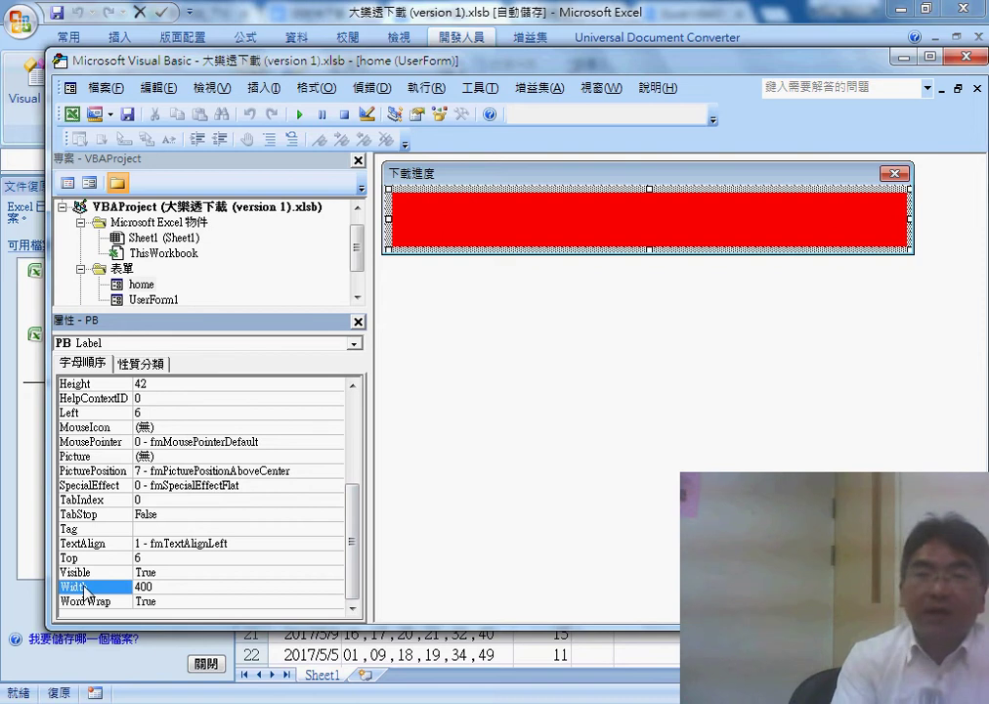
{"action": "left_click", "coordinate": [167, 586]}
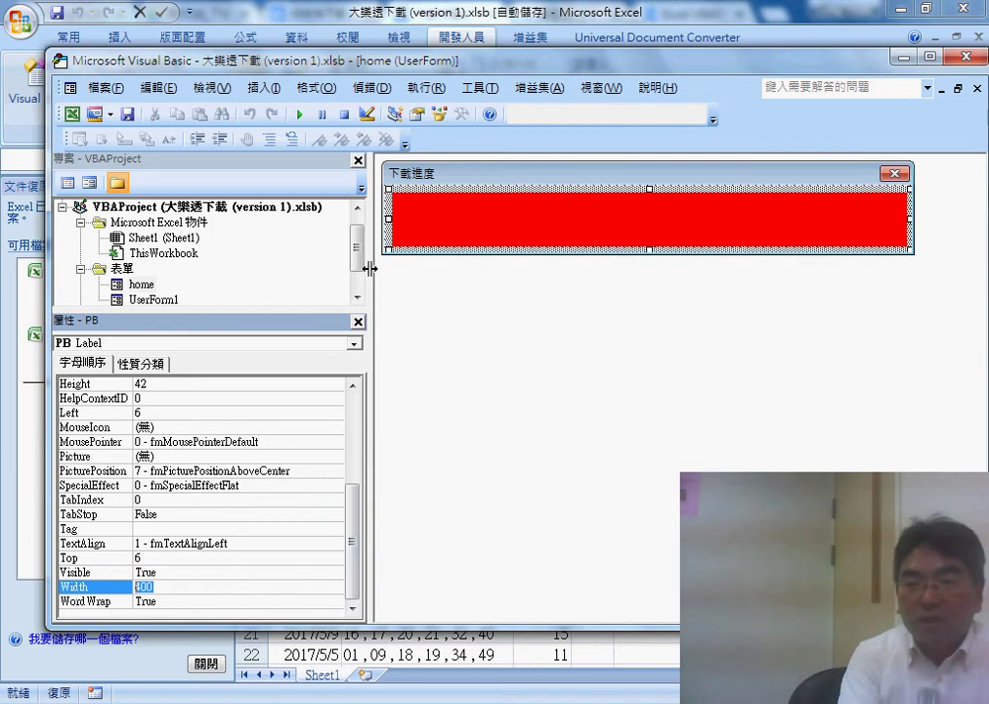
Step: Widen the home form to Width 422.25 and view its code
{"action": "left_click_drag", "start_coordinate": [370, 268], "coordinate": [316, 267]}
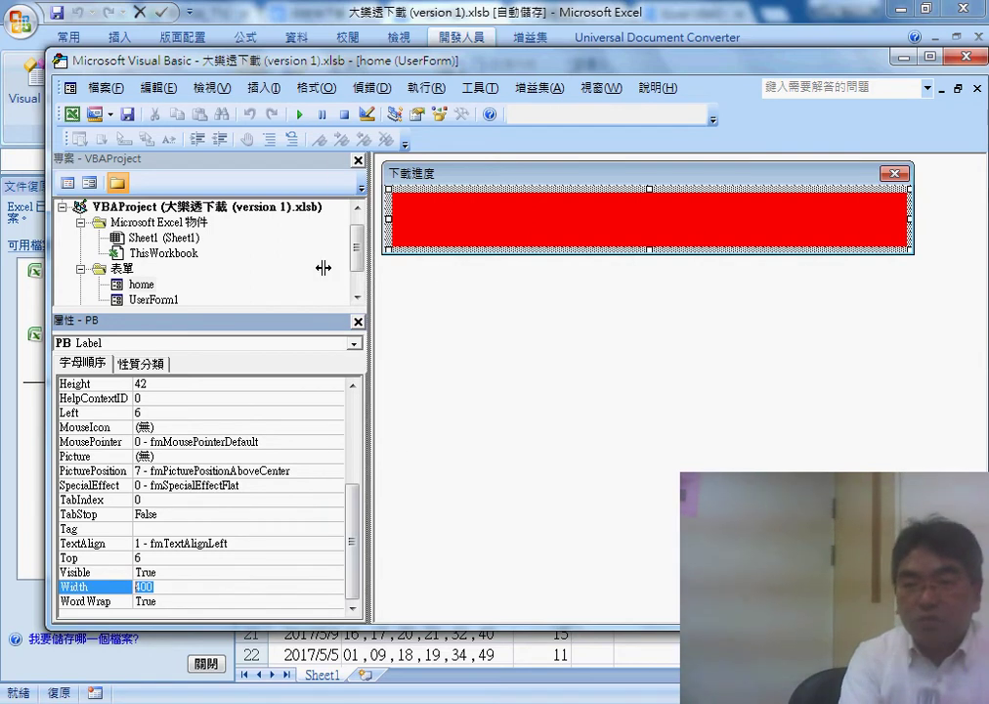
{"action": "left_click", "coordinate": [769, 186]}
{"action": "left_click_drag", "start_coordinate": [871, 207], "coordinate": [877, 206]}
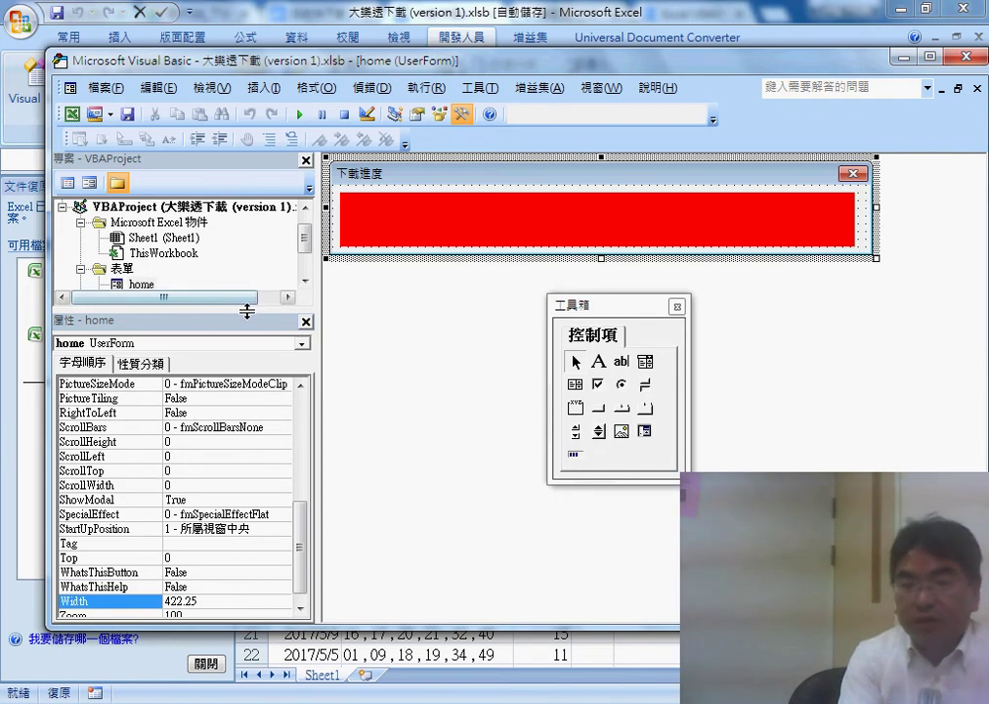
{"action": "left_click_drag", "start_coordinate": [248, 311], "coordinate": [247, 357]}
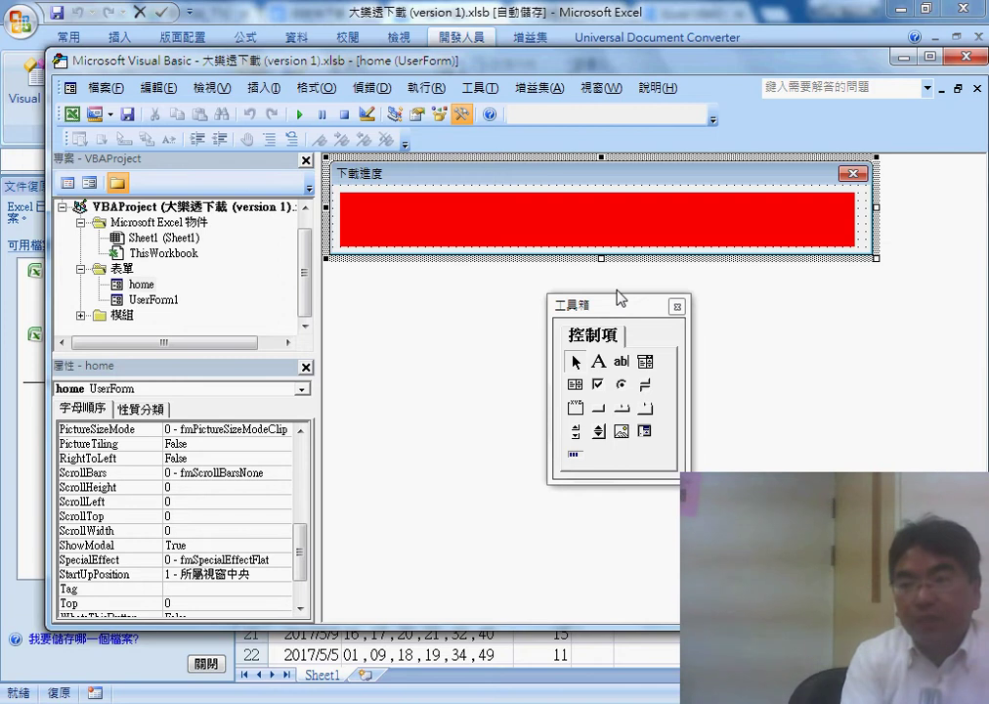
{"action": "left_click", "coordinate": [865, 231]}
{"action": "key", "text": "F7"}
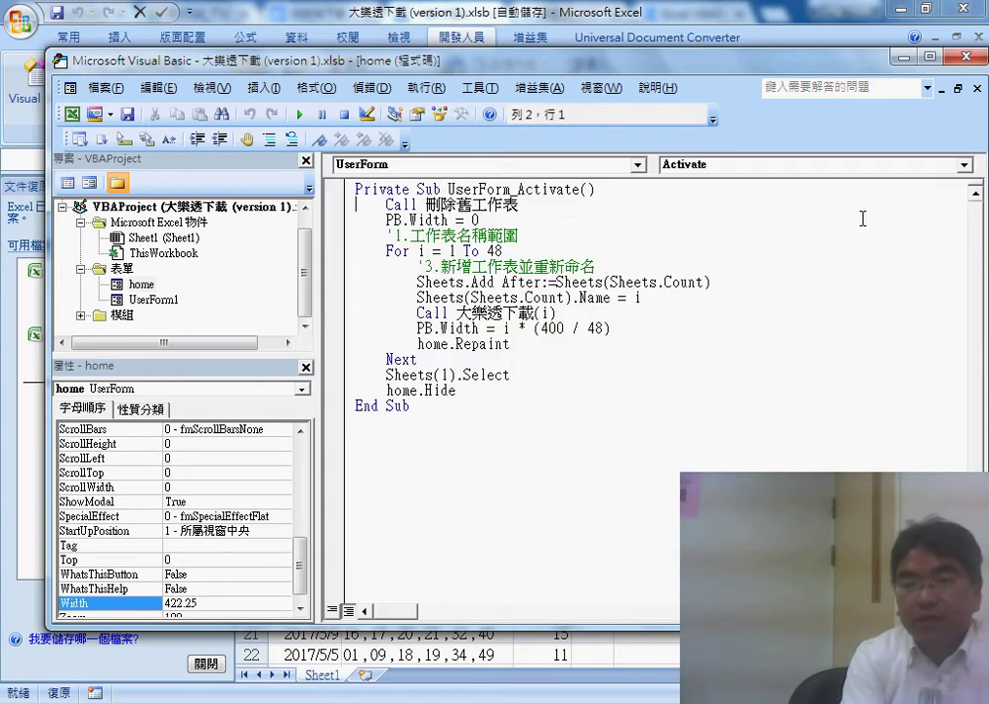
Step: Add a UserForm_Click event handler from the form's event list
{"action": "left_click", "coordinate": [767, 166]}
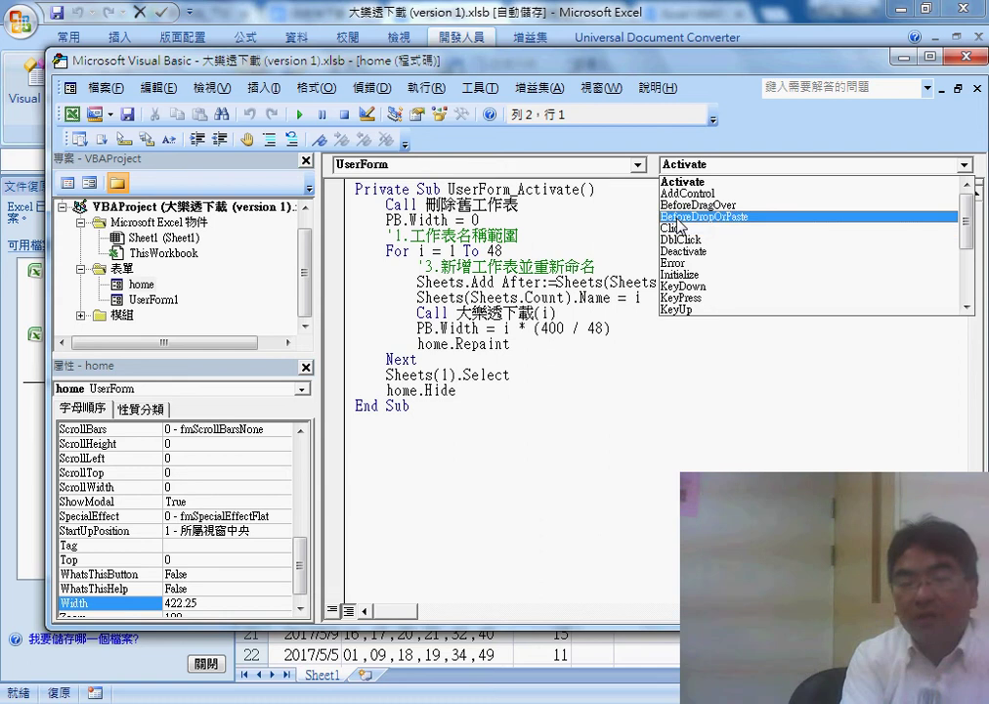
{"action": "left_click", "coordinate": [690, 227]}
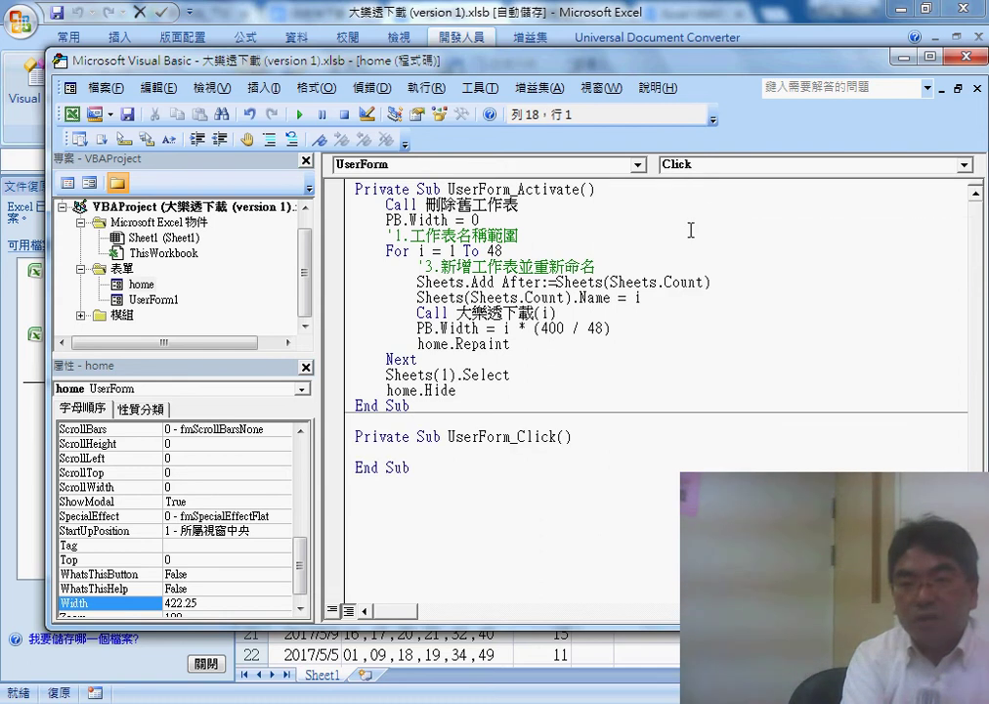
{"action": "left_click", "coordinate": [698, 170]}
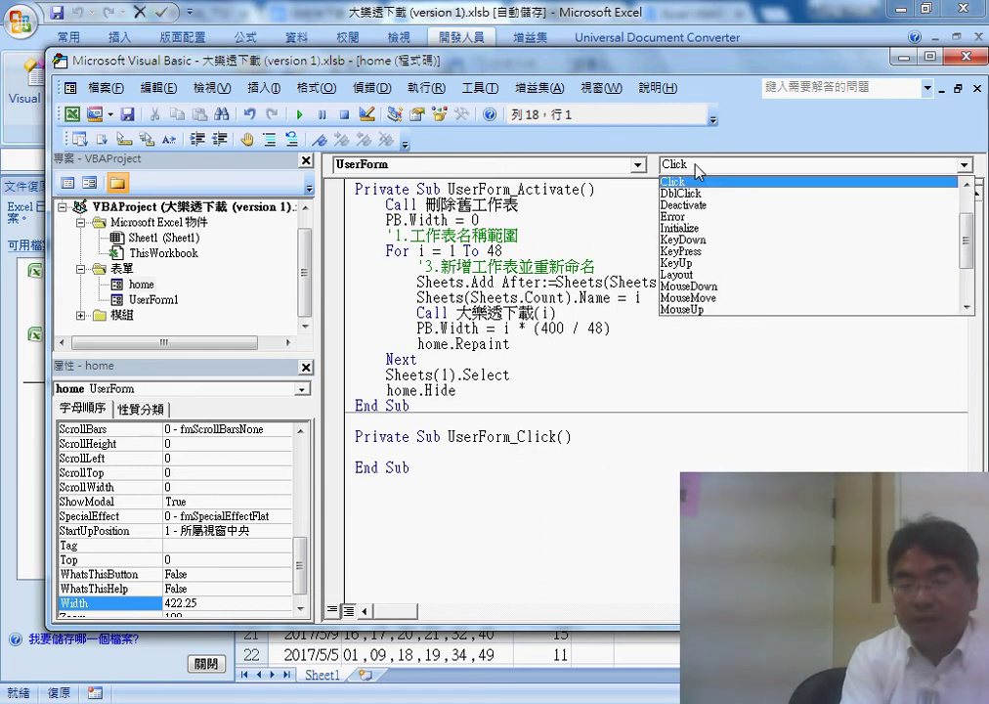
Step: Return to UserForm_Activate and highlight the 刪除舊工作表 call and the PB.Width = 0 reset
{"action": "left_click_drag", "start_coordinate": [973, 252], "coordinate": [973, 196]}
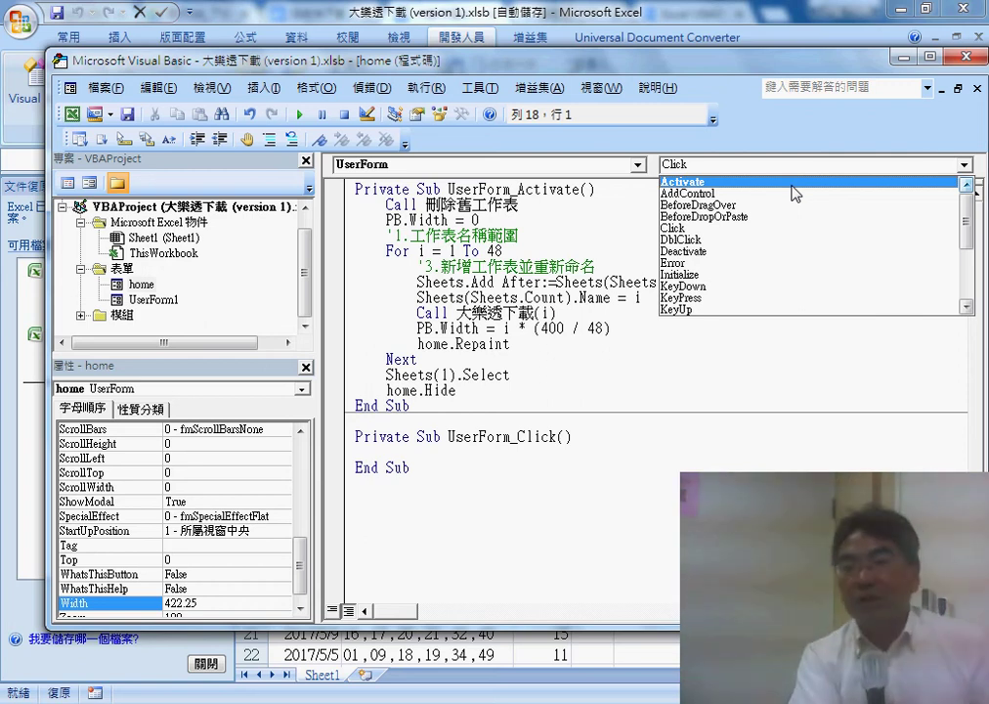
{"action": "left_click", "coordinate": [688, 179]}
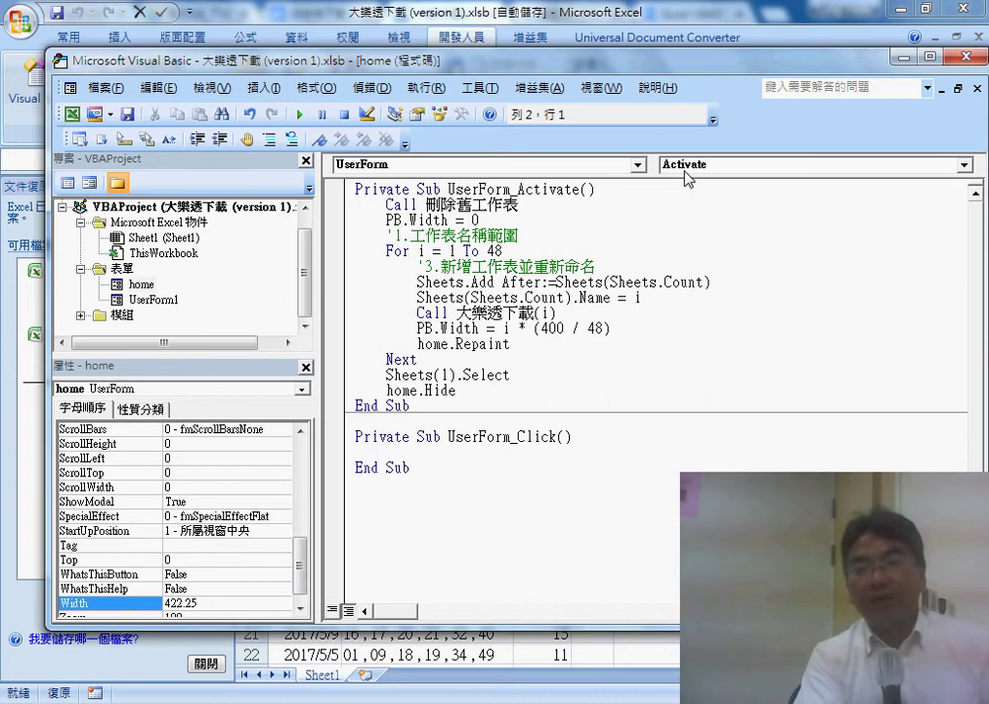
{"action": "left_click_drag", "start_coordinate": [527, 210], "coordinate": [387, 205]}
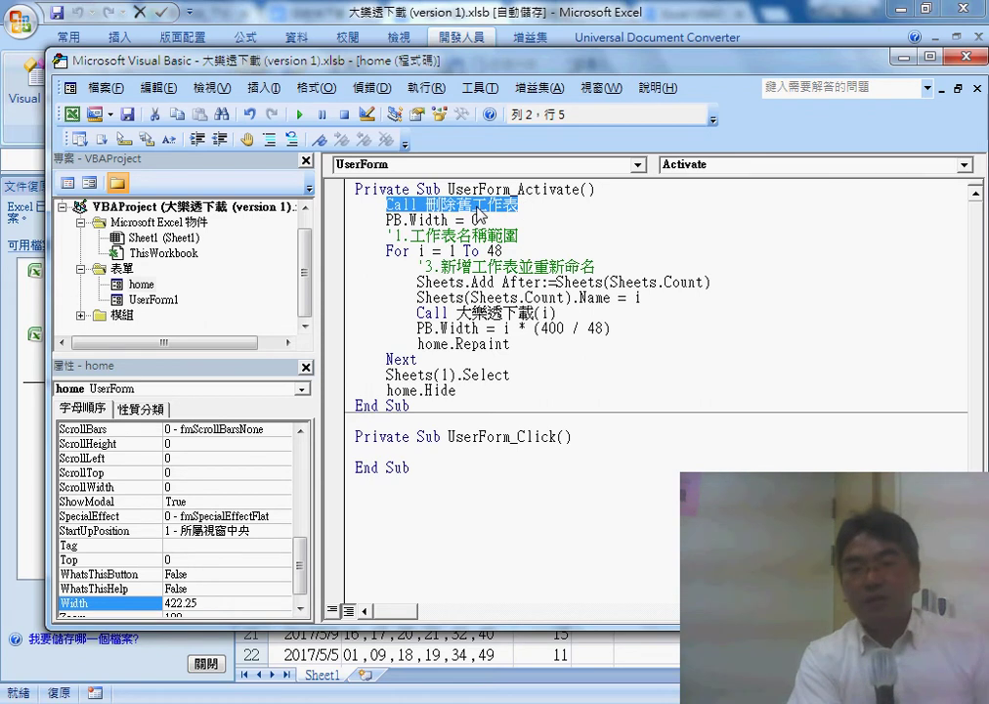
{"action": "left_click_drag", "start_coordinate": [479, 220], "coordinate": [395, 221]}
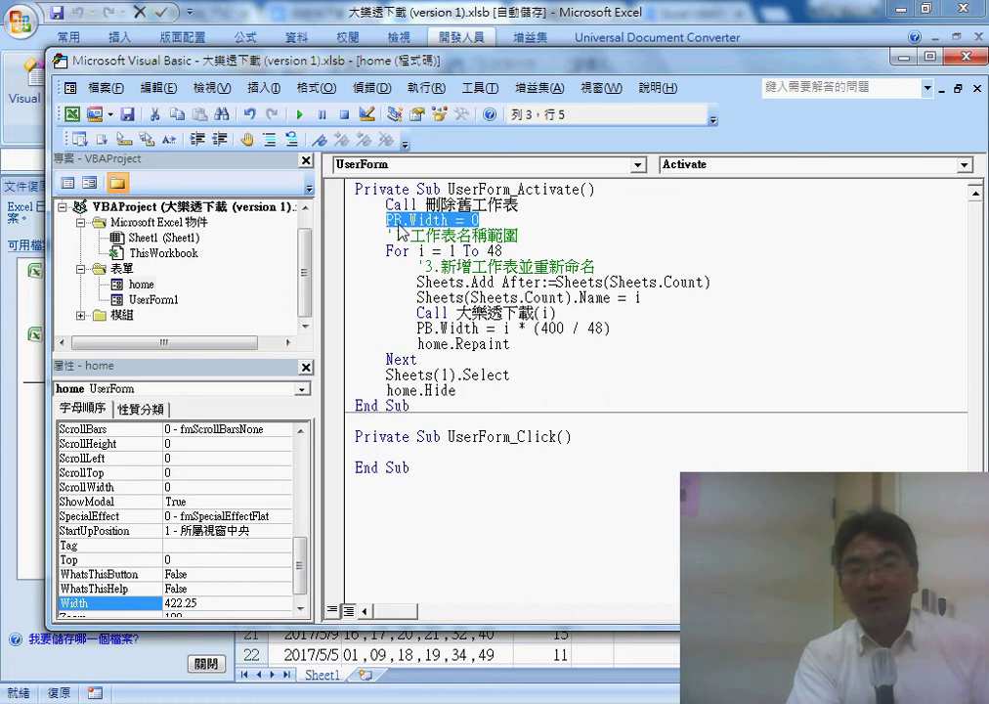
Step: Reopen the home form in design view and confirm the PB bar's Width of 400
{"action": "double_click", "coordinate": [140, 284]}
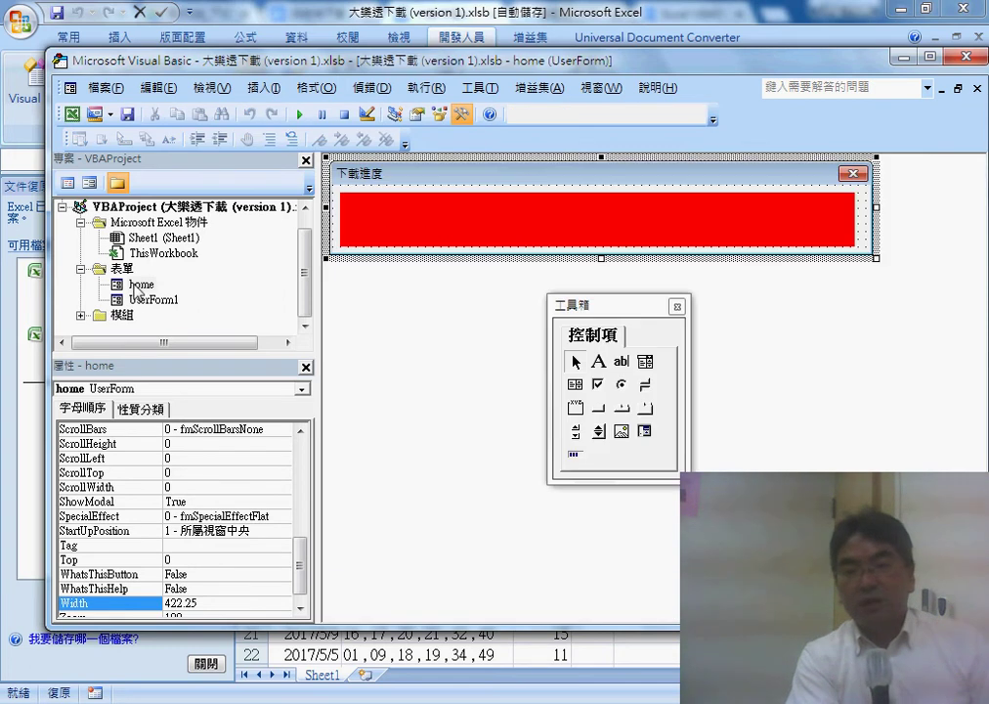
{"action": "left_click", "coordinate": [469, 229]}
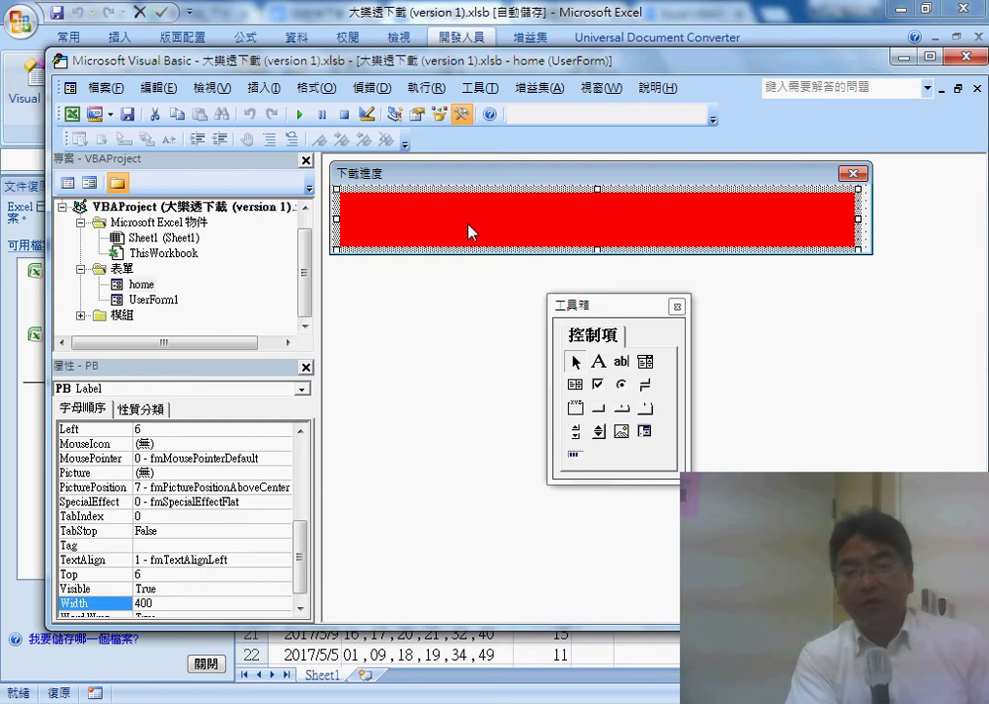
{"action": "mouse_move", "coordinate": [300, 555]}
{"action": "left_mouse_down"}
{"action": "mouse_move", "coordinate": [300, 442]}
{"action": "mouse_move", "coordinate": [302, 567]}
{"action": "left_mouse_up"}
{"action": "left_click", "coordinate": [168, 589]}
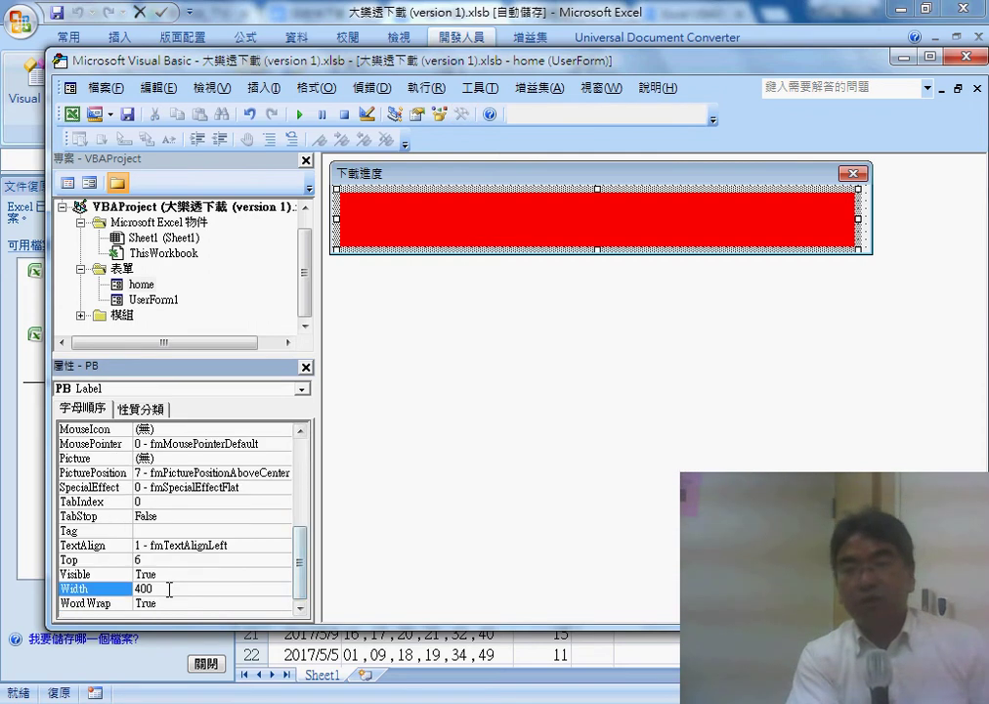
Step: Back in the form's code, highlight the loop that adds 48 sheets
{"action": "key", "text": "F7"}
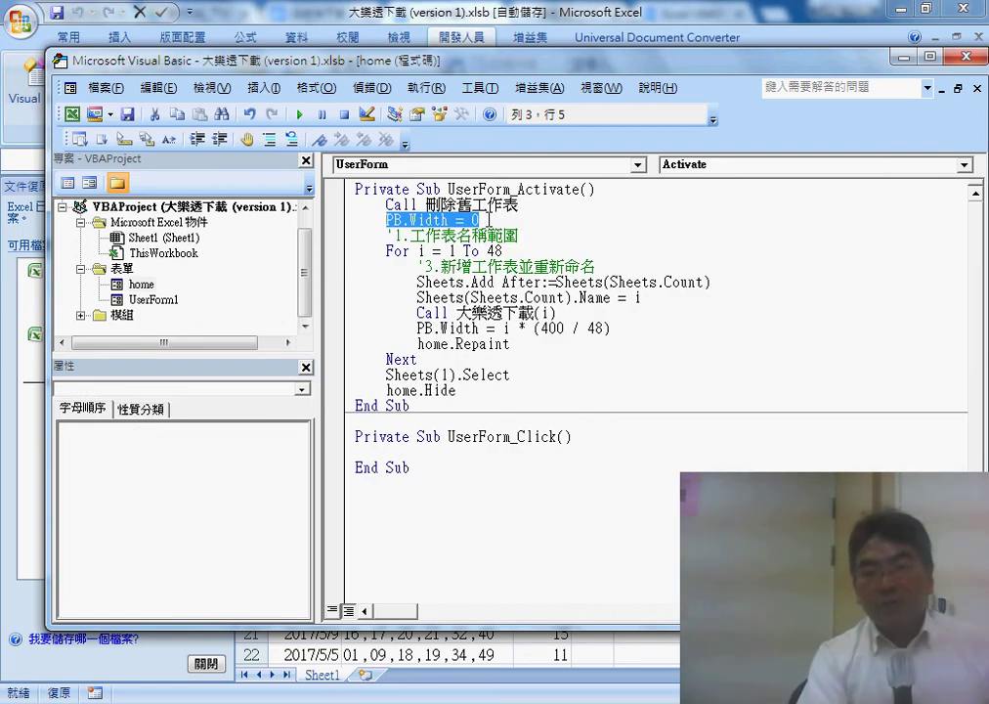
{"action": "left_click", "coordinate": [430, 359]}
{"action": "left_click_drag", "start_coordinate": [430, 360], "coordinate": [344, 243]}
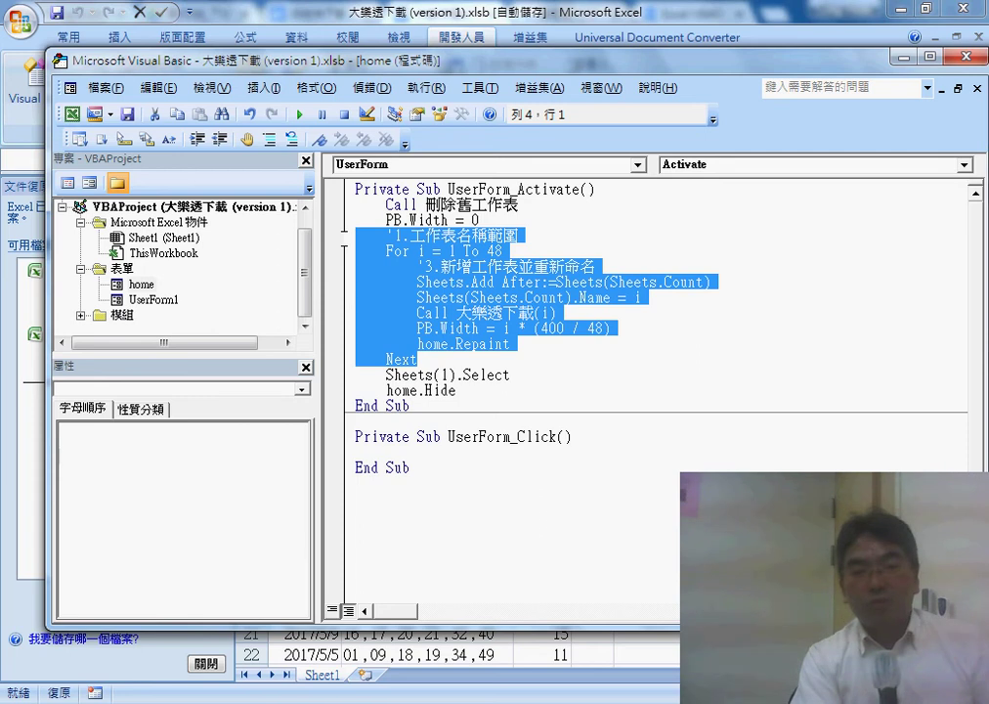
Step: Expand the Modules folder and open Module2
{"action": "left_click", "coordinate": [182, 329]}
{"action": "left_click", "coordinate": [125, 316]}
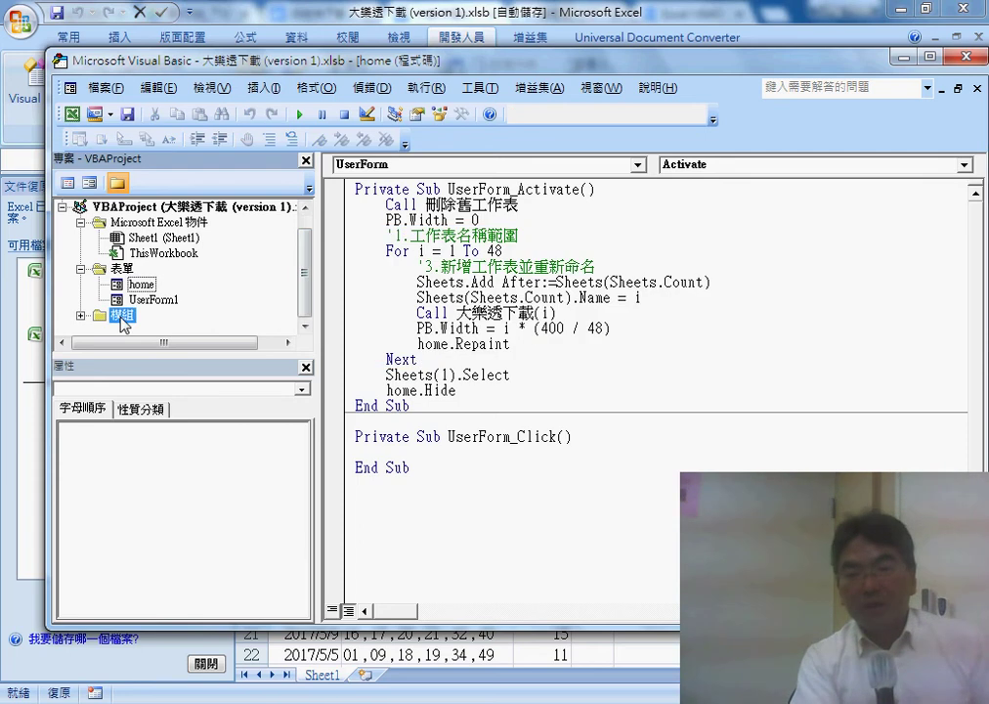
{"action": "double_click", "coordinate": [125, 316]}
{"action": "double_click", "coordinate": [149, 314]}
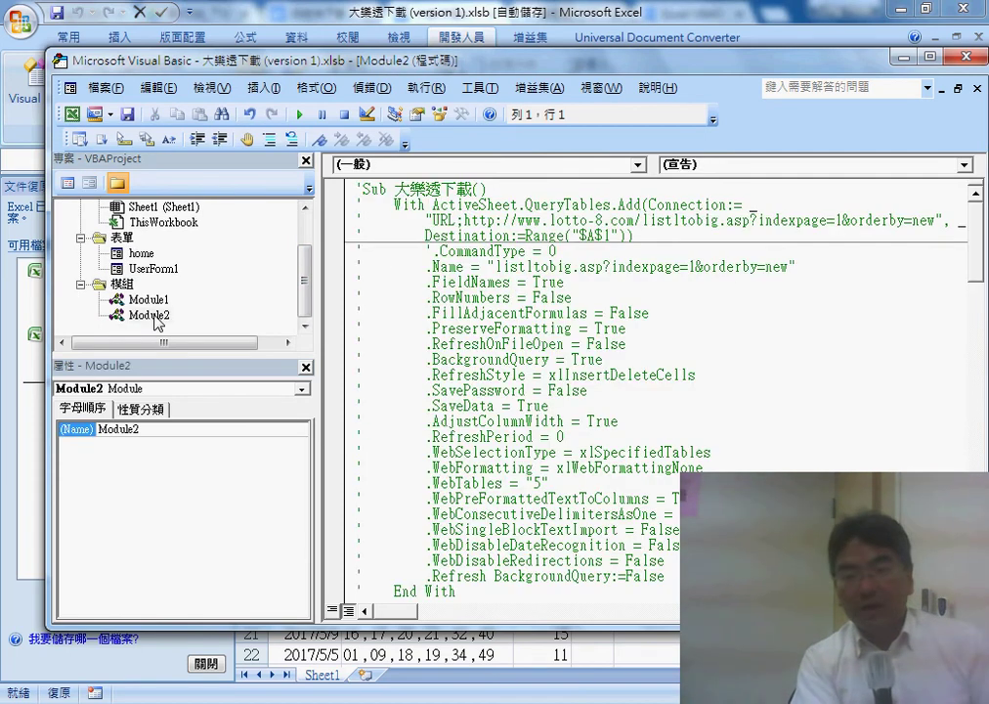
Step: Review the 批次新增工作表 loop in Module2, then close Module2
{"action": "left_click_drag", "start_coordinate": [975, 256], "coordinate": [975, 517]}
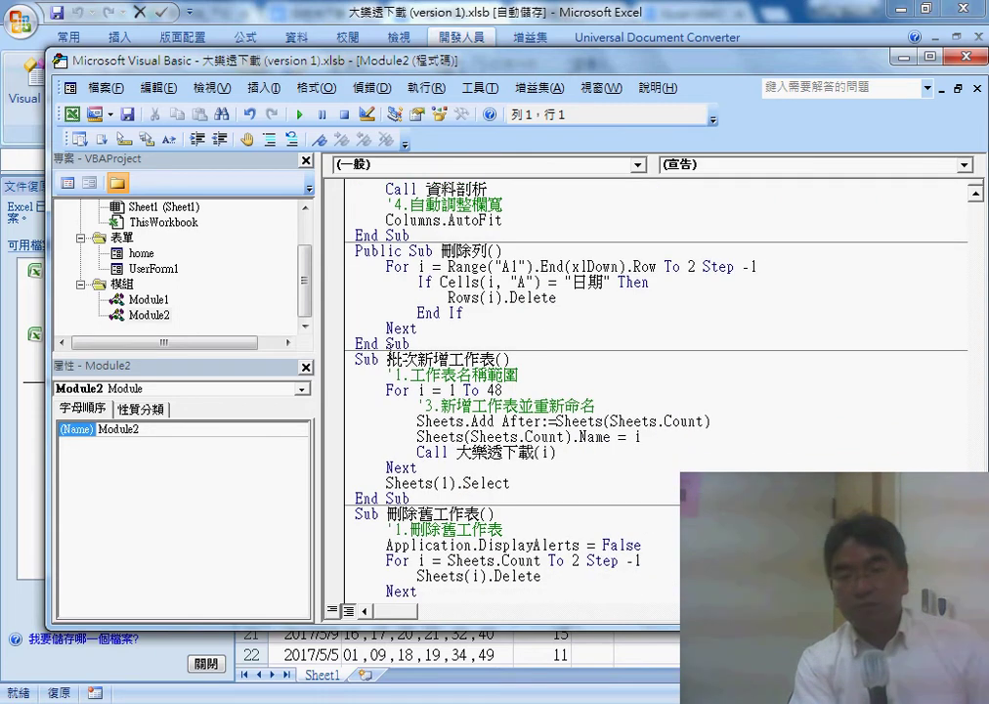
{"action": "left_click_drag", "start_coordinate": [387, 359], "coordinate": [510, 359]}
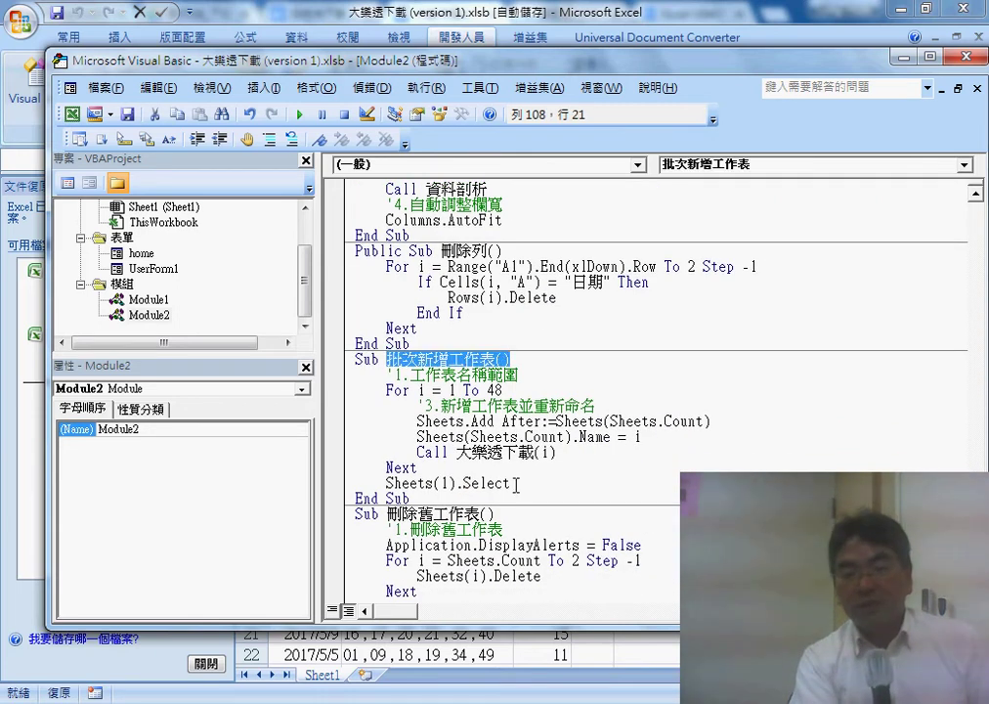
{"action": "left_click_drag", "start_coordinate": [514, 483], "coordinate": [357, 376]}
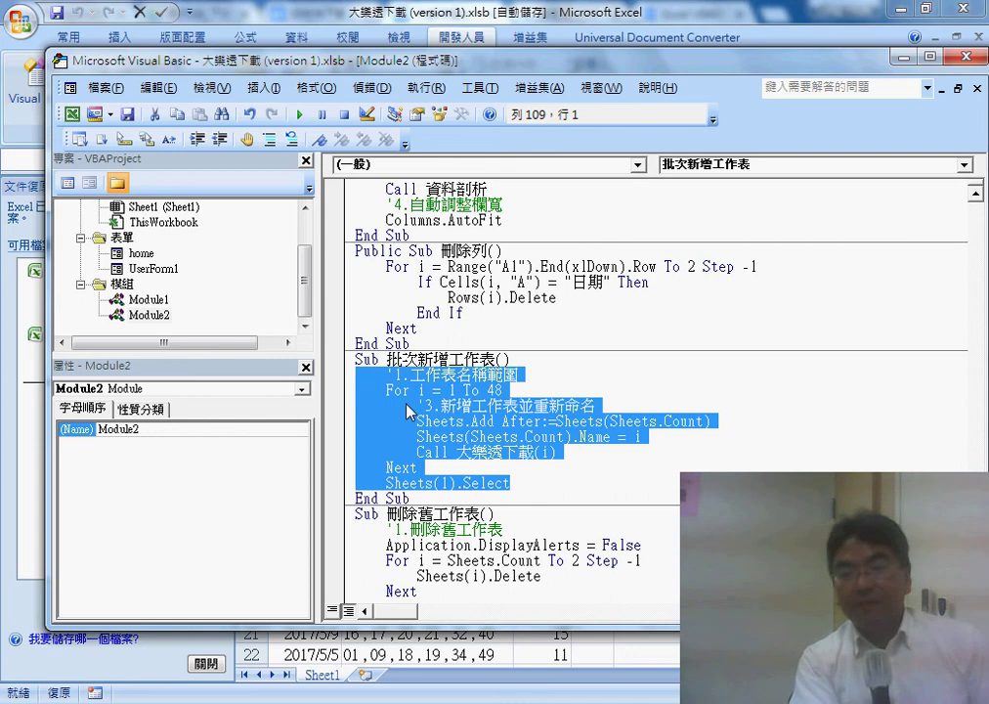
{"action": "left_click", "coordinate": [975, 90]}
Step: Examine the Activate loop: the home.Hide line, PB.Width, and the i-based width formula
{"action": "left_click_drag", "start_coordinate": [514, 375], "coordinate": [346, 239]}
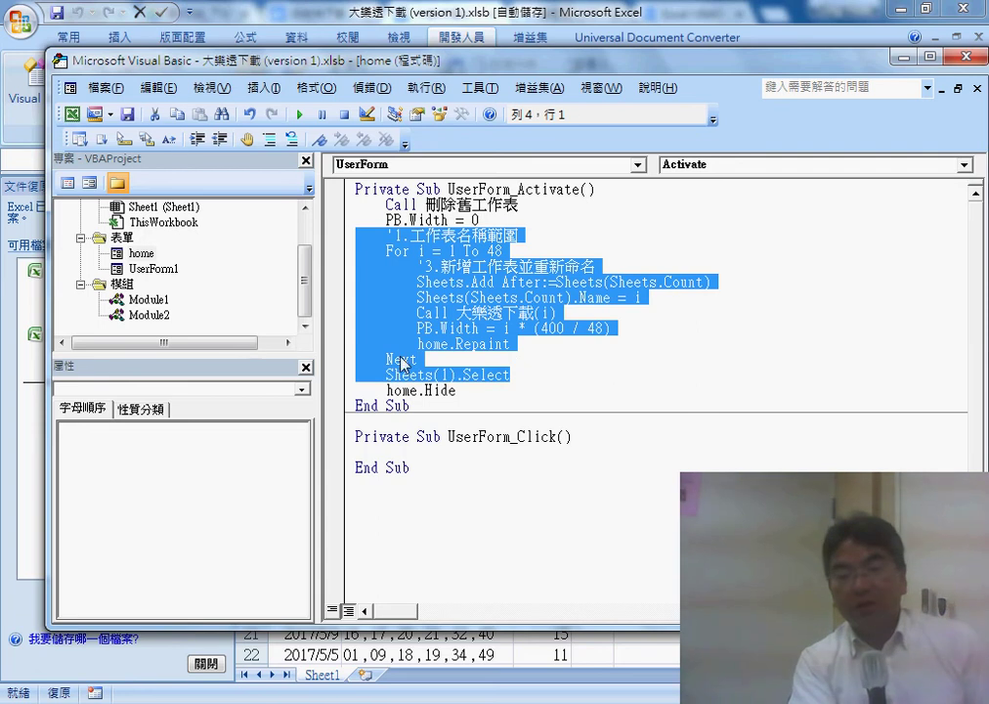
{"action": "left_click_drag", "start_coordinate": [455, 390], "coordinate": [386, 390]}
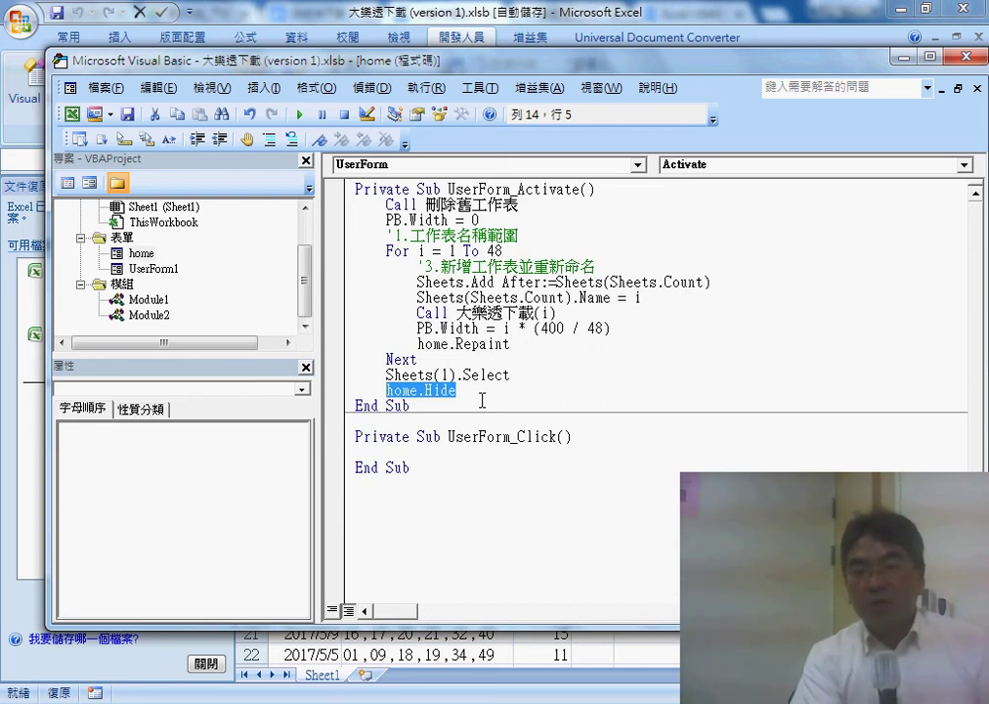
{"action": "left_click", "coordinate": [417, 326]}
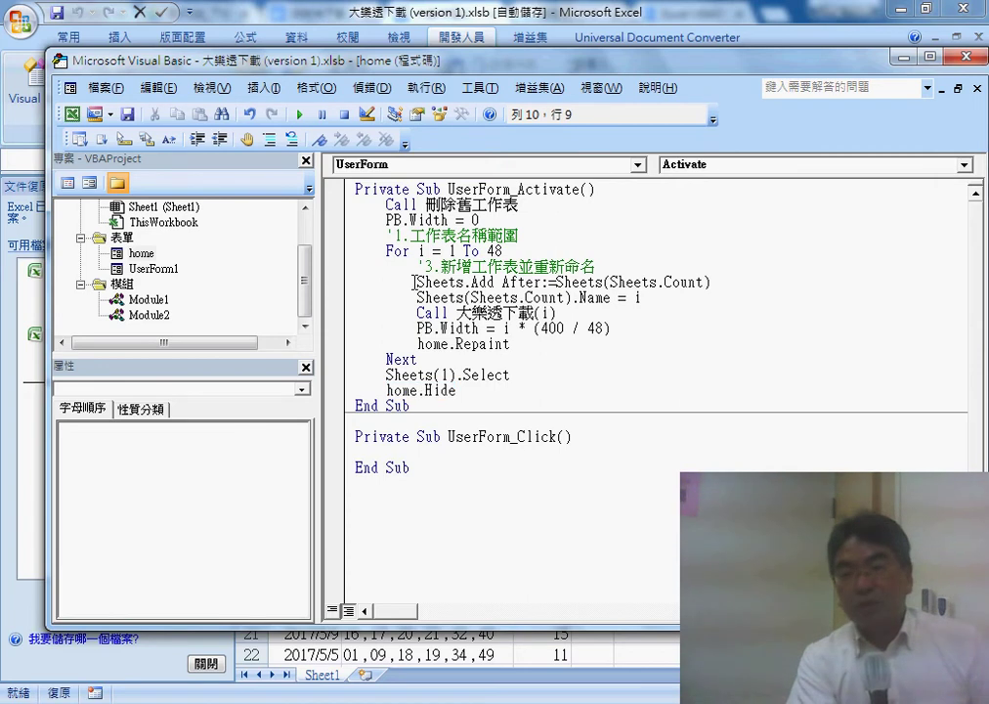
{"action": "left_click_drag", "start_coordinate": [418, 329], "coordinate": [479, 328]}
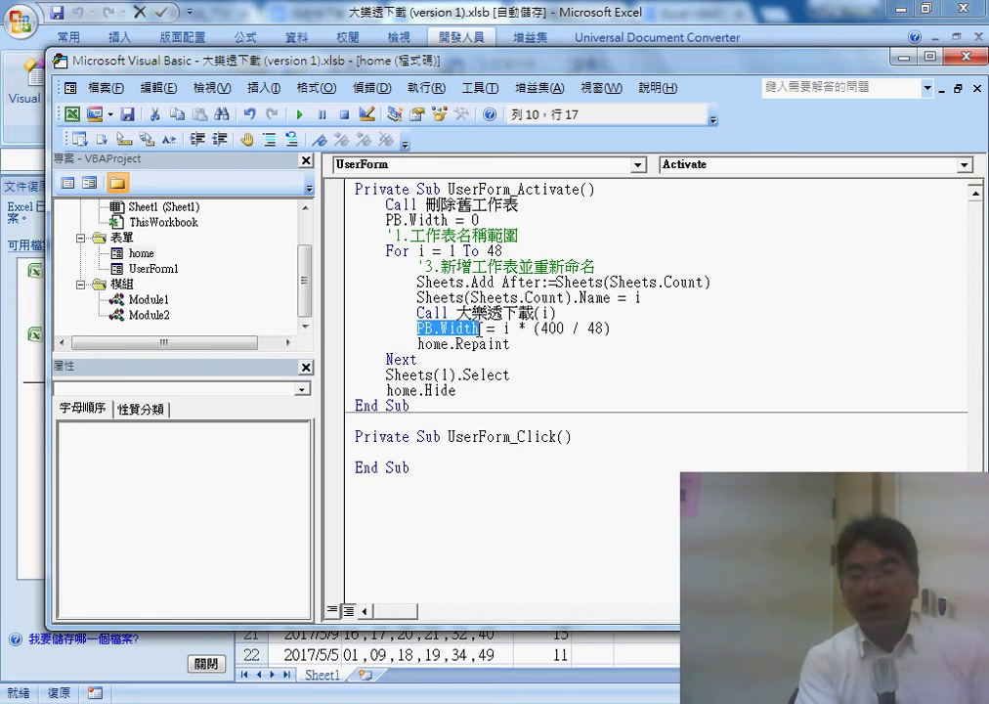
{"action": "left_click", "coordinate": [509, 329]}
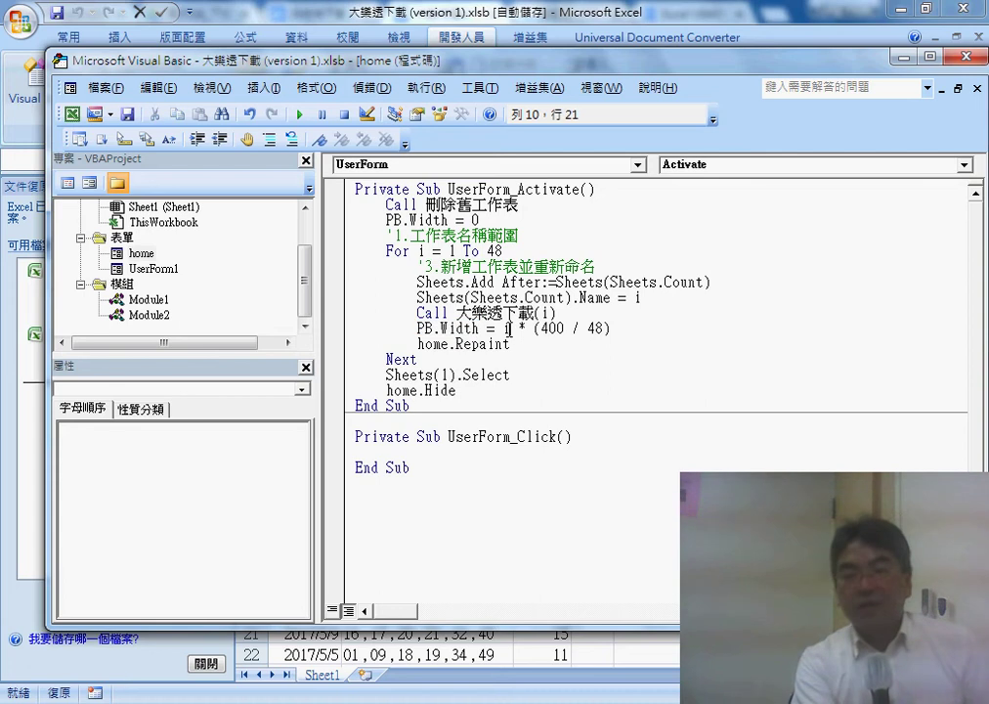
{"action": "double_click", "coordinate": [451, 250]}
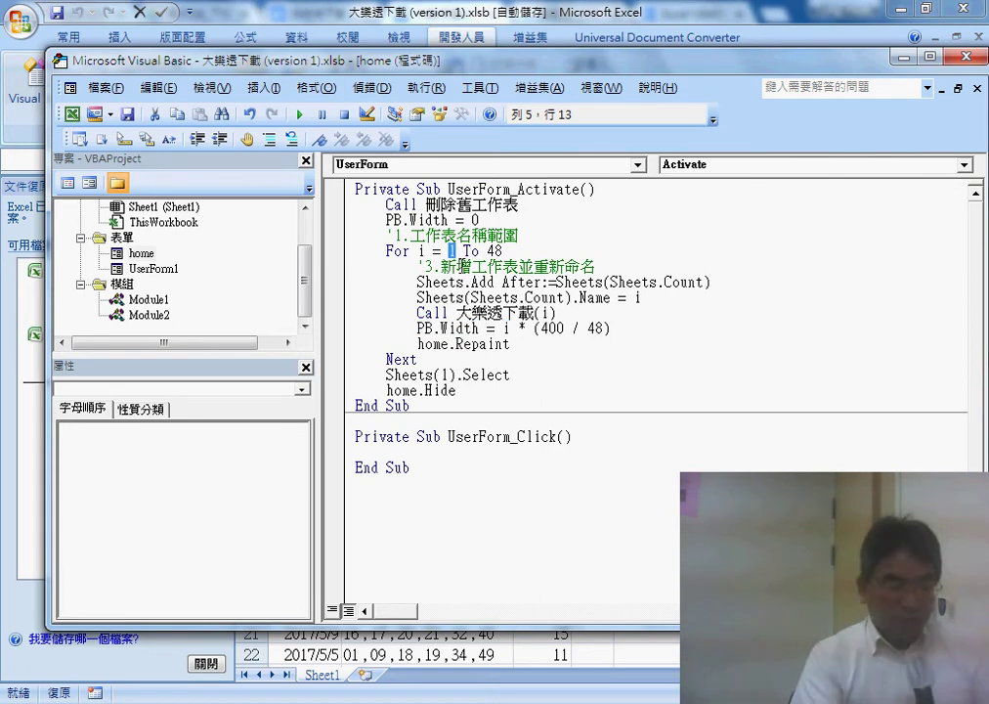
{"action": "double_click", "coordinate": [506, 328]}
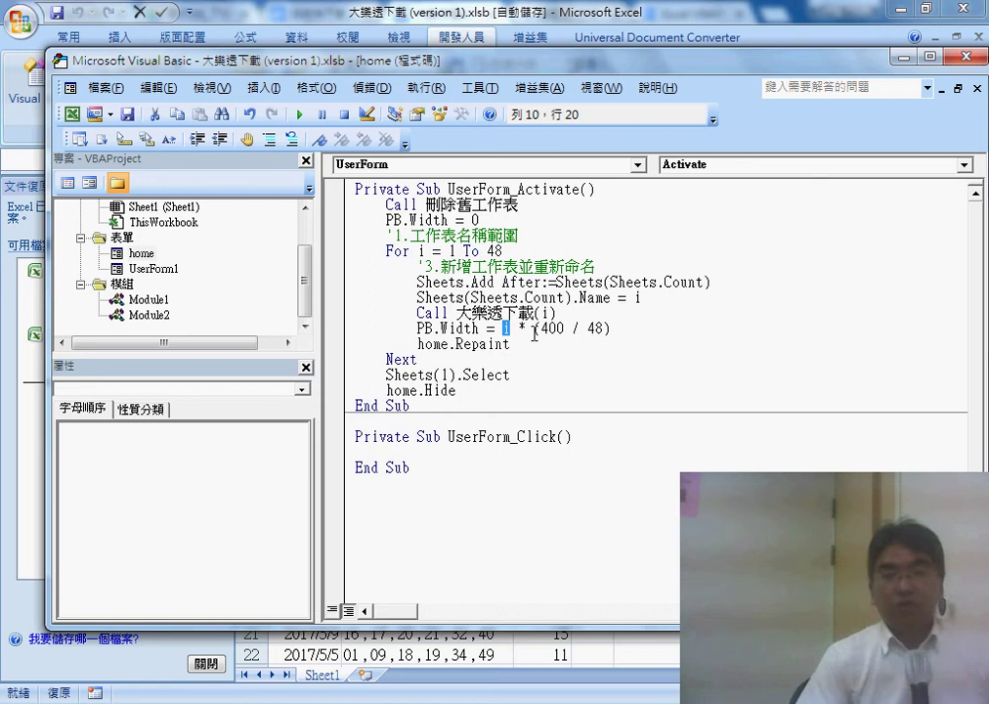
{"action": "key", "text": "ctrl+2"}
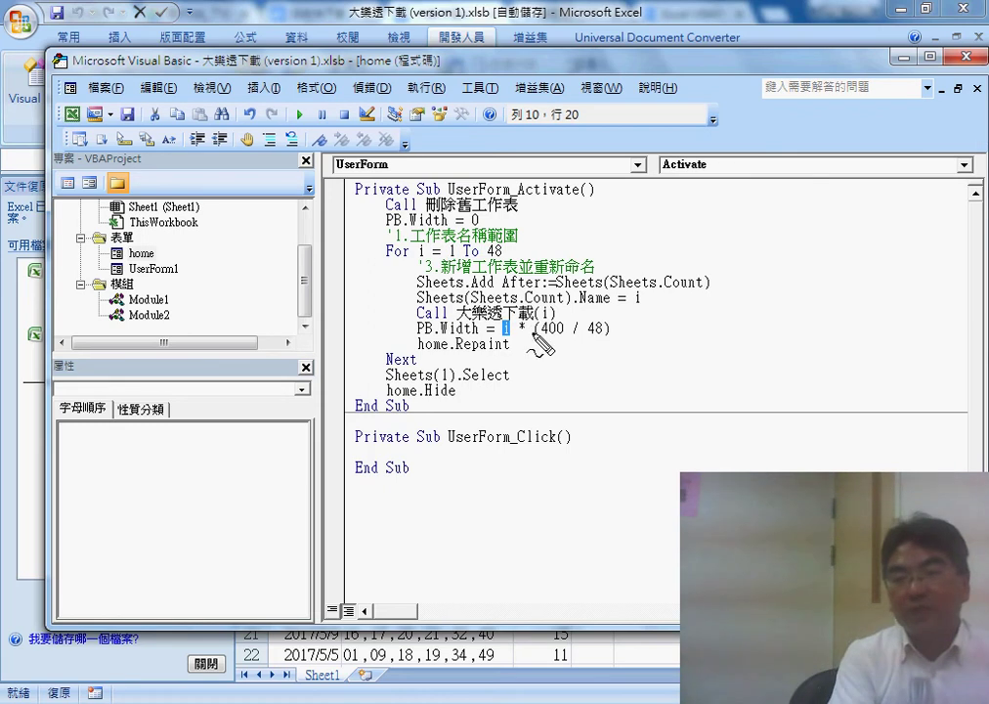
{"action": "left_click_drag", "start_coordinate": [386, 259], "coordinate": [398, 298]}
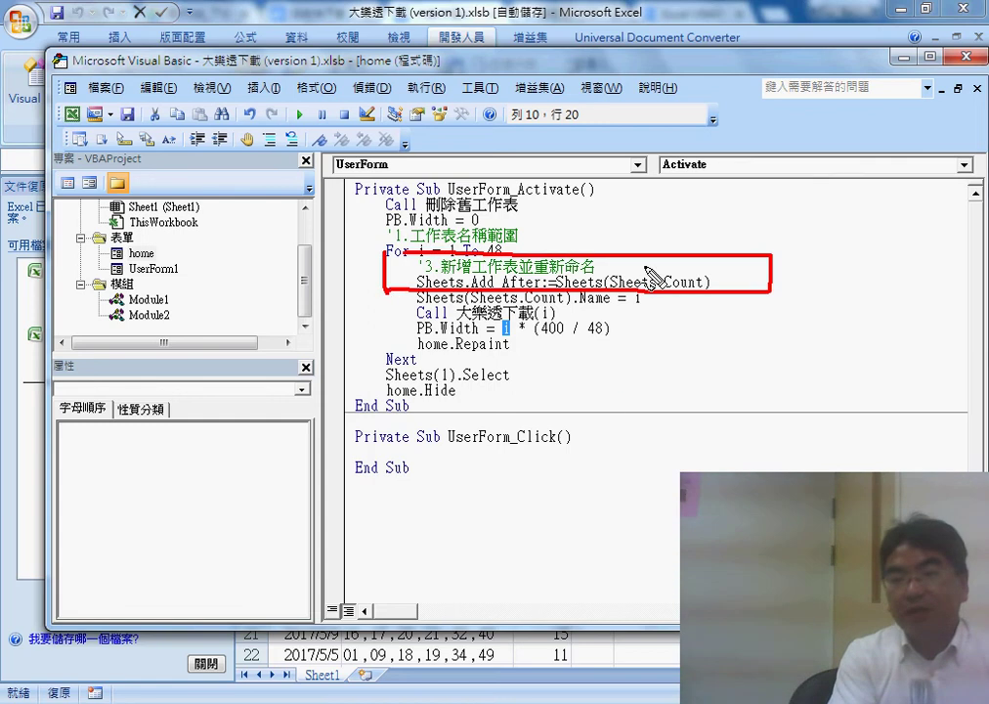
{"action": "mouse_move", "coordinate": [641, 366]}
{"action": "left_mouse_down"}
{"action": "mouse_move", "coordinate": [663, 393]}
{"action": "mouse_move", "coordinate": [652, 410]}
{"action": "left_mouse_up"}
{"action": "mouse_move", "coordinate": [682, 361]}
{"action": "left_mouse_down"}
{"action": "mouse_move", "coordinate": [676, 405]}
{"action": "mouse_move", "coordinate": [690, 365]}
{"action": "left_mouse_up"}
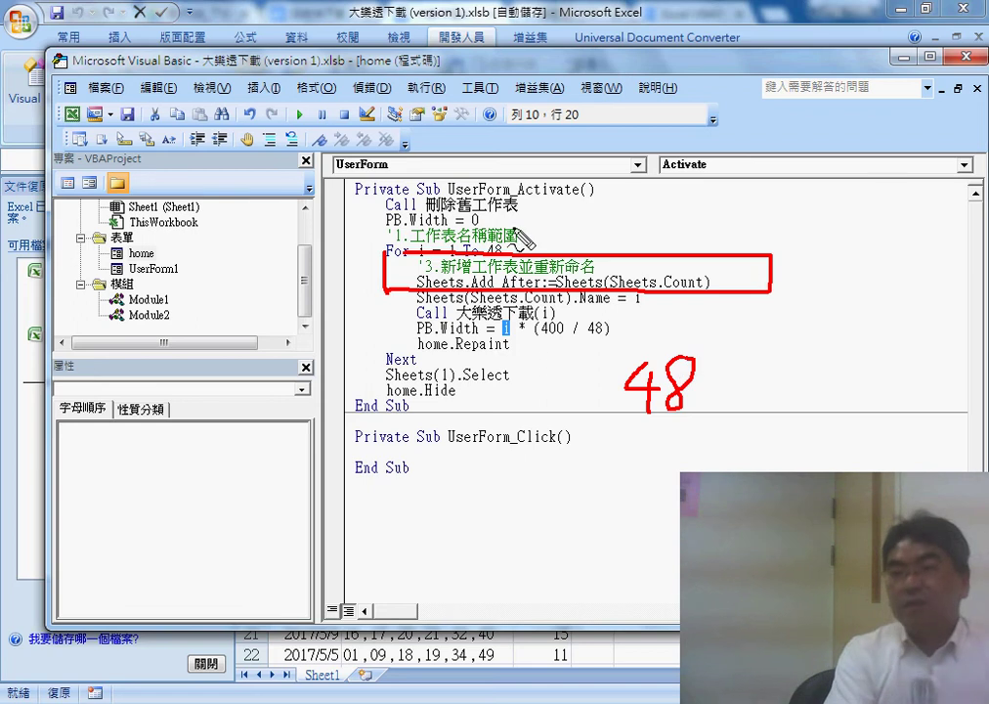
{"action": "left_click_drag", "start_coordinate": [557, 217], "coordinate": [557, 340]}
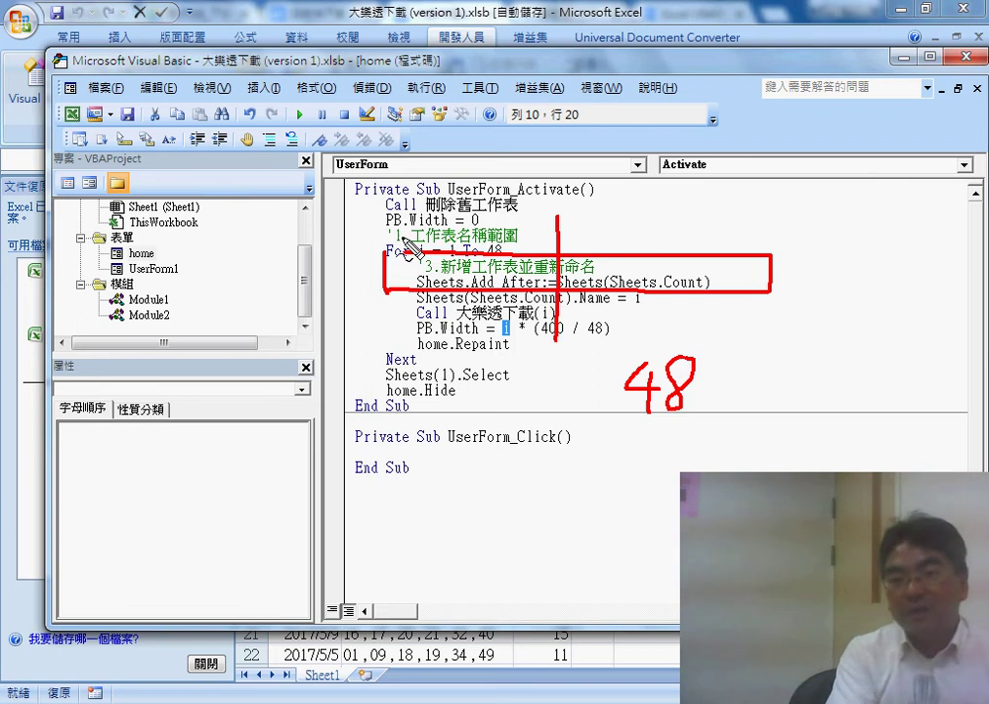
{"action": "left_click_drag", "start_coordinate": [479, 219], "coordinate": [481, 311]}
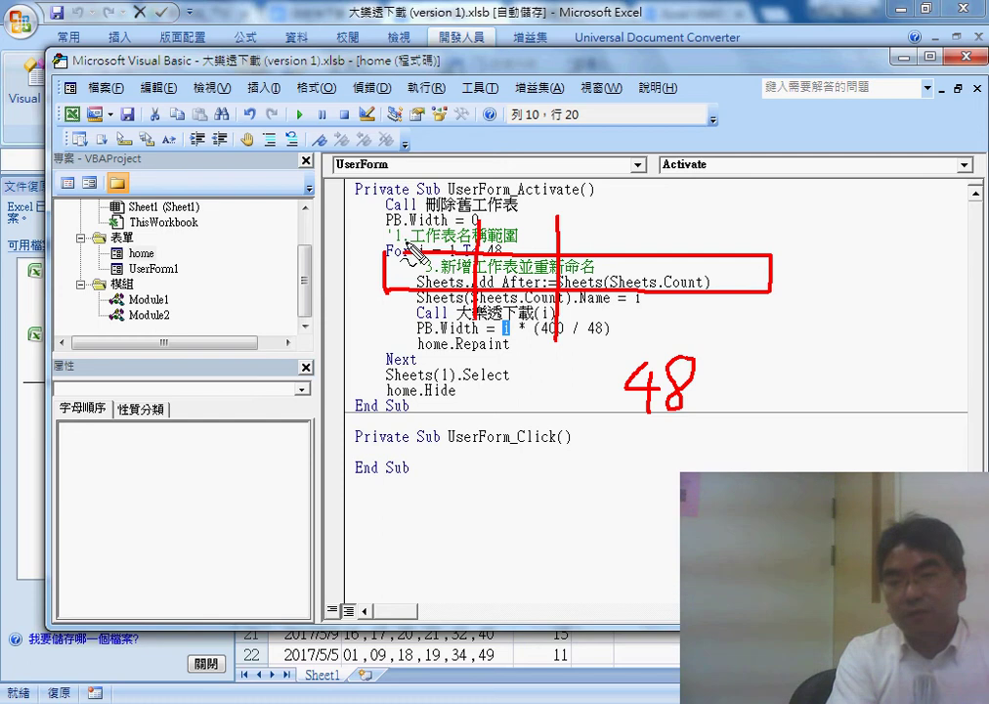
{"action": "left_click_drag", "start_coordinate": [393, 252], "coordinate": [386, 291]}
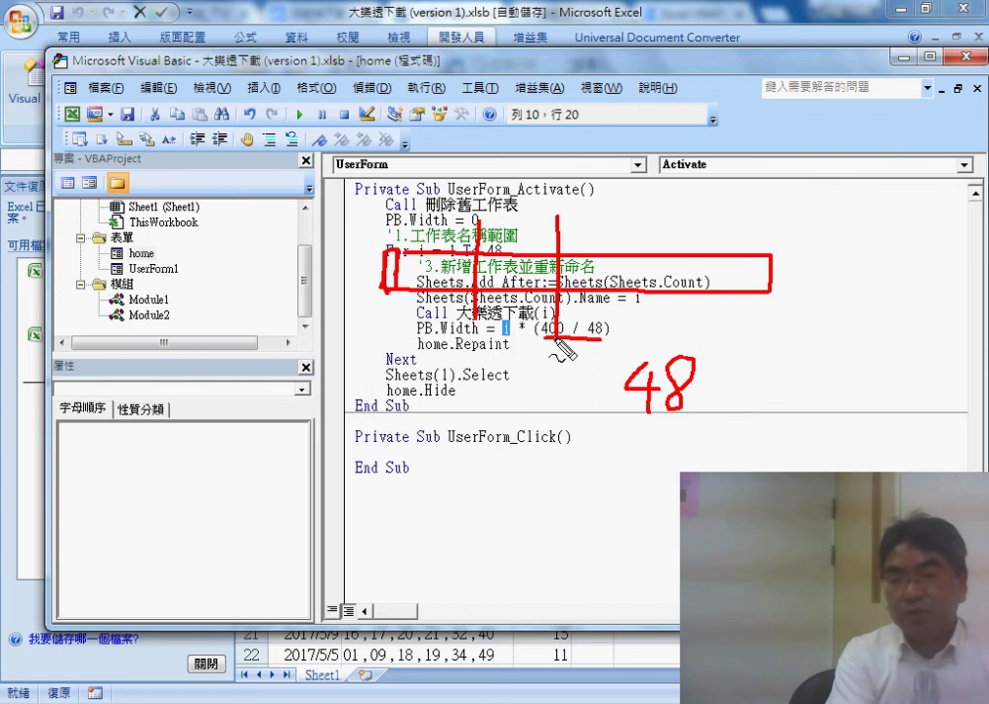
{"action": "left_click_drag", "start_coordinate": [559, 340], "coordinate": [597, 338]}
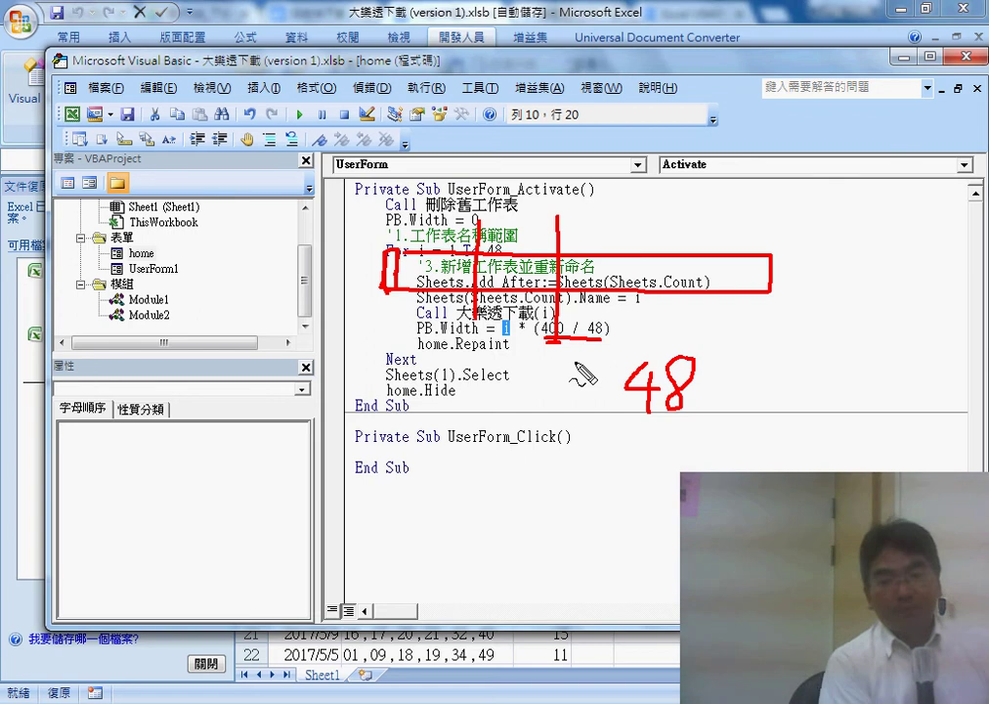
{"action": "key", "text": "Escape"}
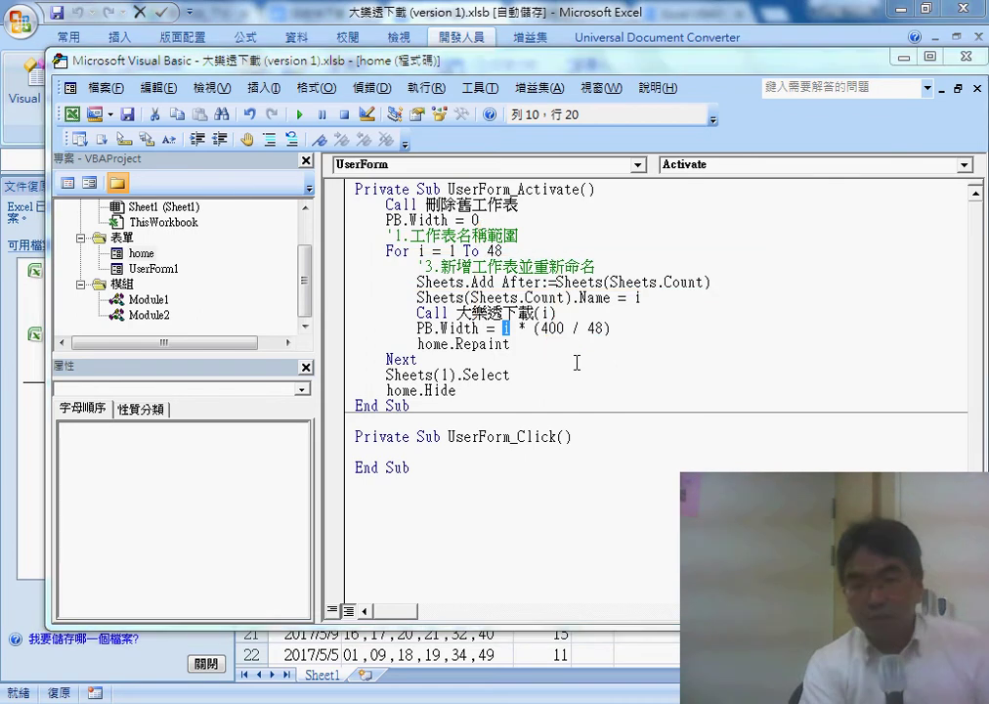
Step: Highlight the loop counter i, the (400 / 48) step, and the Repaint call
{"action": "double_click", "coordinate": [507, 328]}
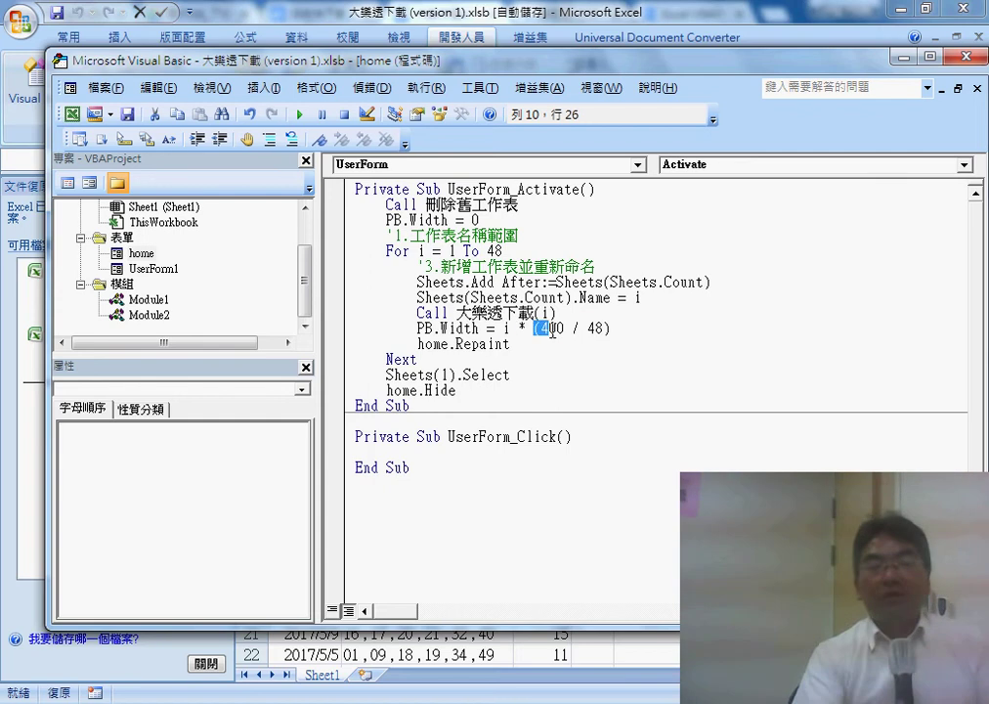
{"action": "left_click_drag", "start_coordinate": [552, 332], "coordinate": [613, 329]}
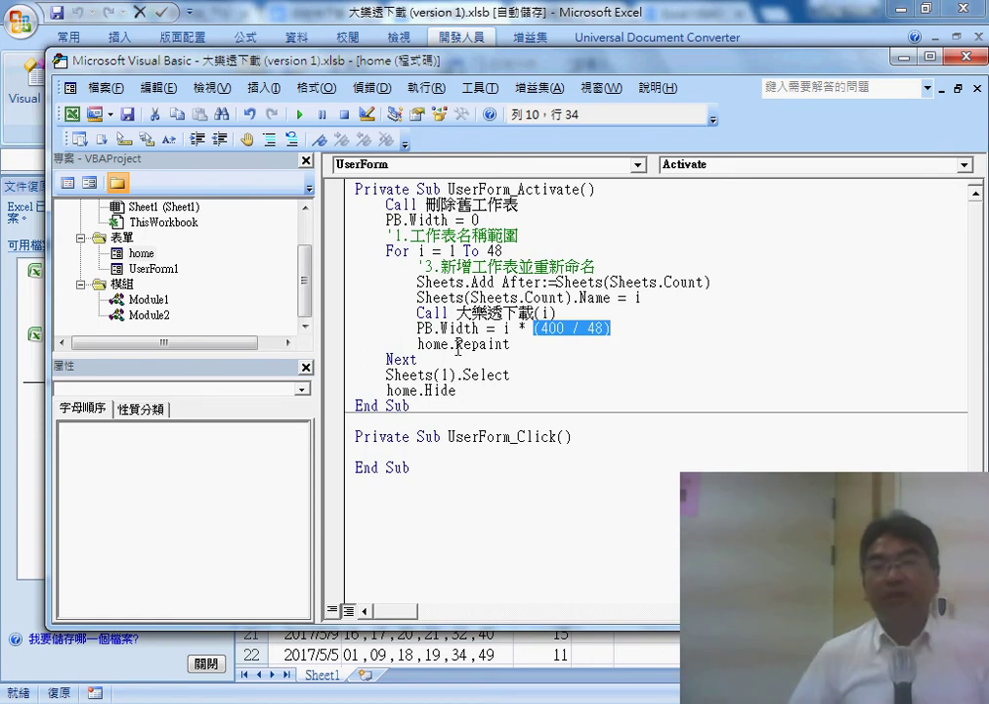
{"action": "left_click_drag", "start_coordinate": [448, 344], "coordinate": [511, 344]}
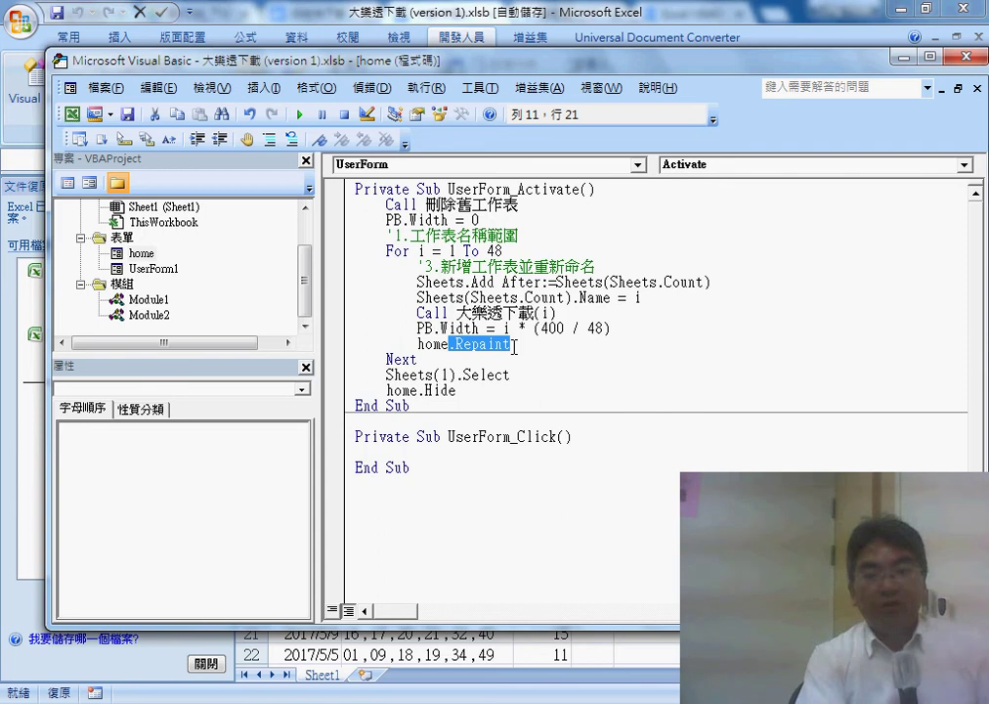
{"action": "left_click", "coordinate": [418, 344]}
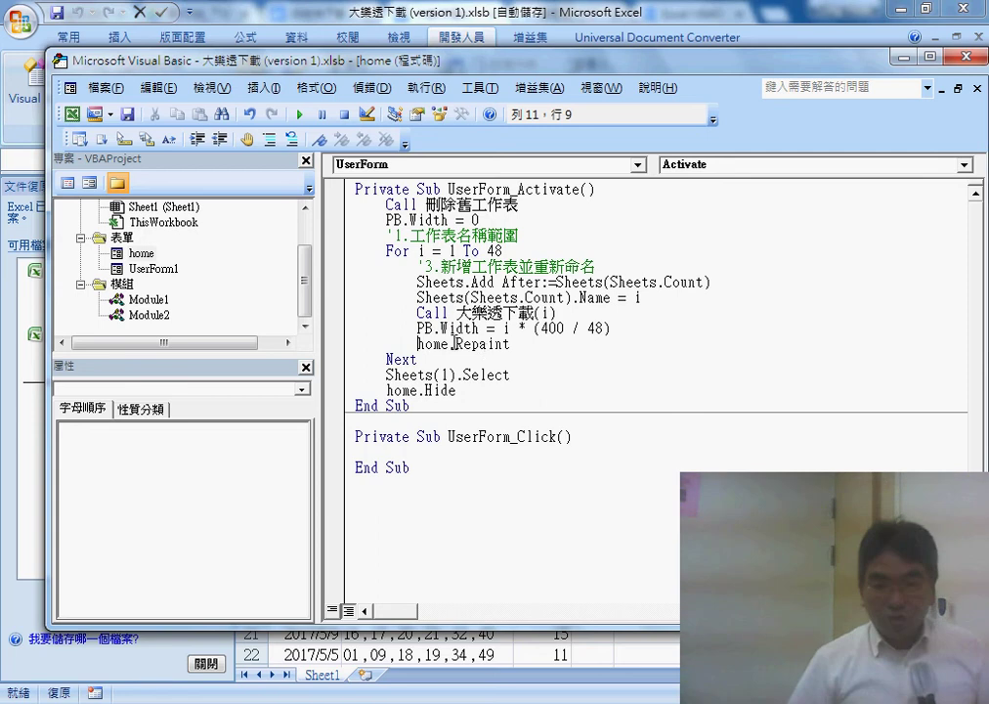
Step: Retype home.Repaint via IntelliSense, then select the empty UserForm_Click procedure
{"action": "left_click_drag", "start_coordinate": [450, 343], "coordinate": [512, 345]}
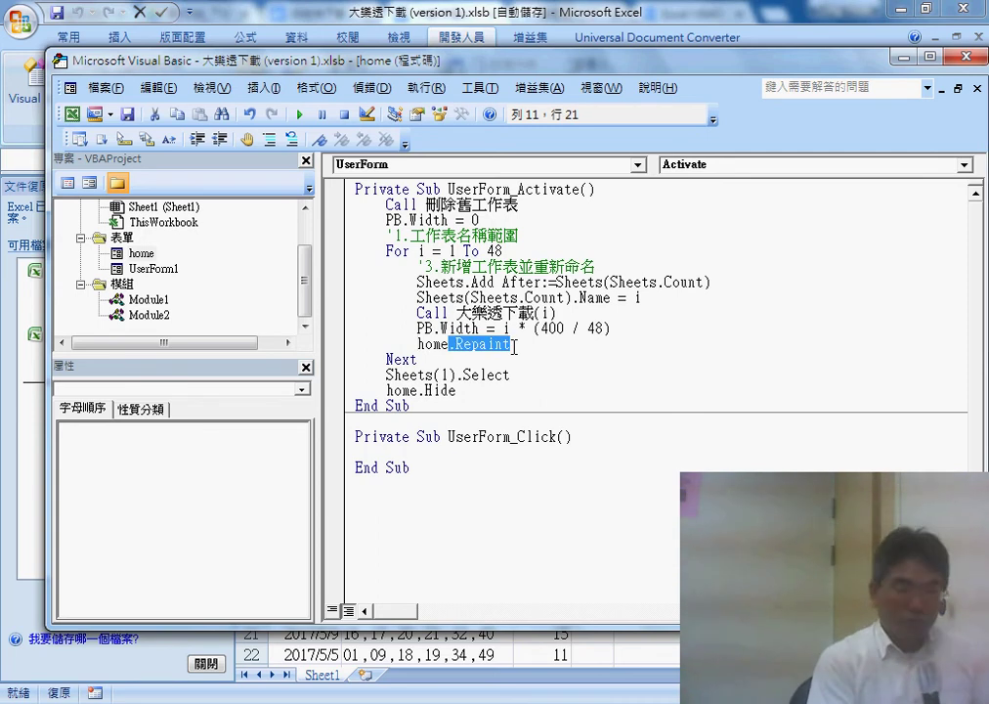
{"action": "type", "text": "."}
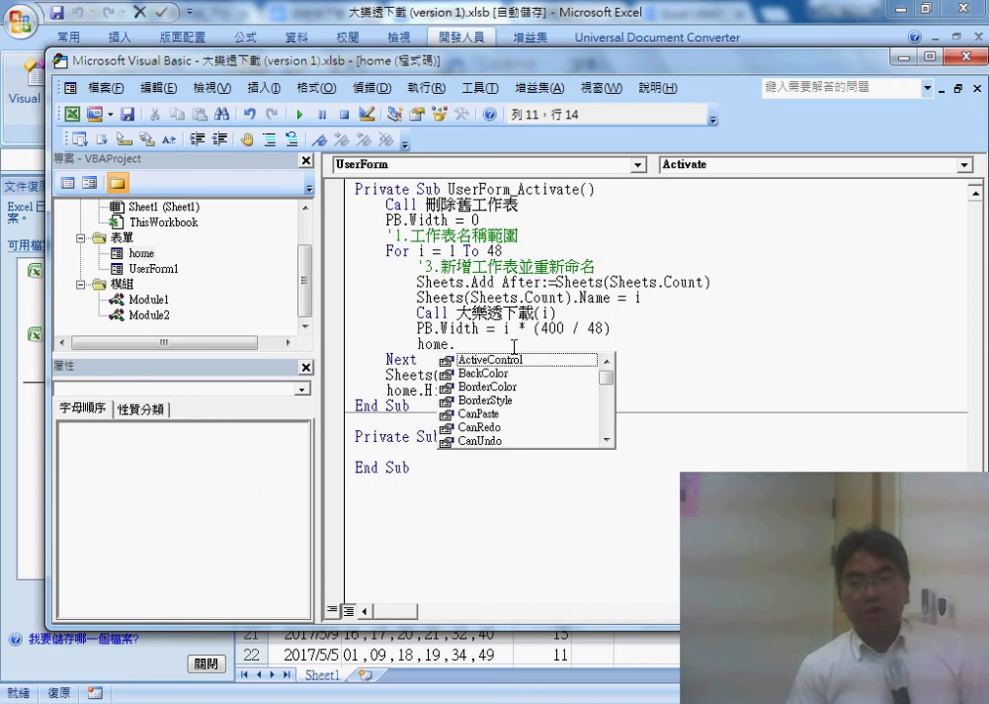
{"action": "type", "text": "re"}
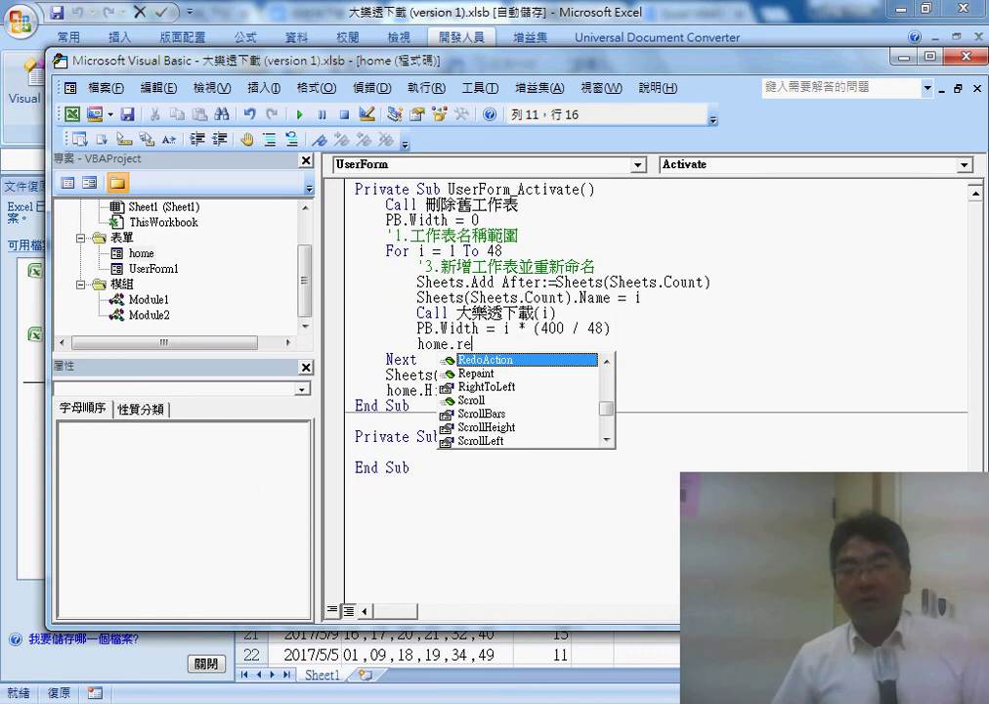
{"action": "left_click", "coordinate": [479, 372]}
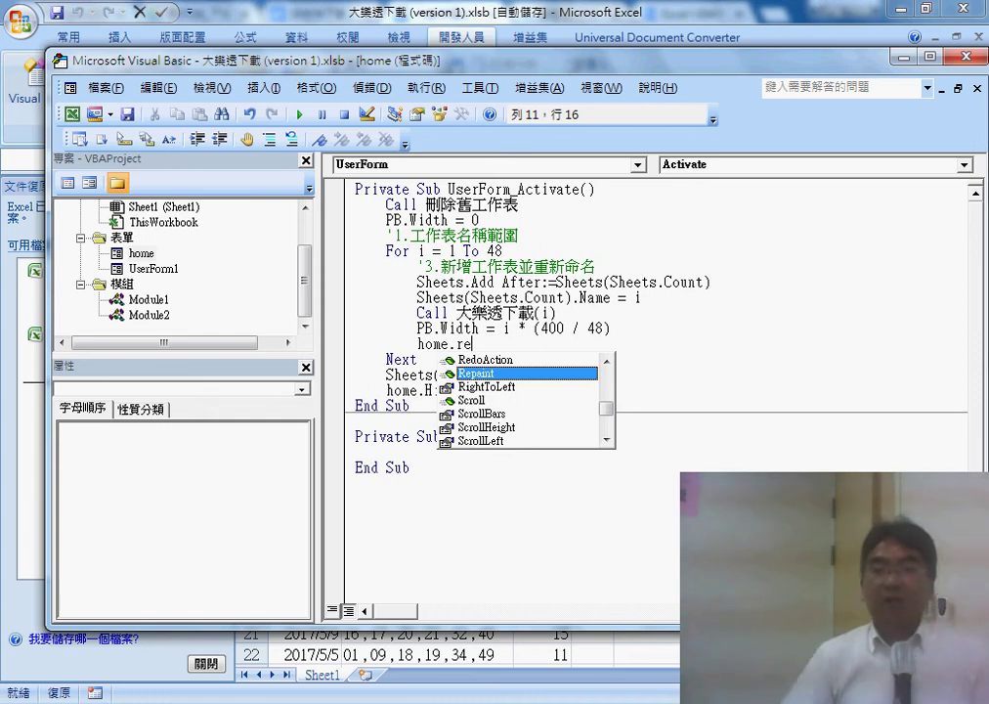
{"action": "key", "text": "space"}
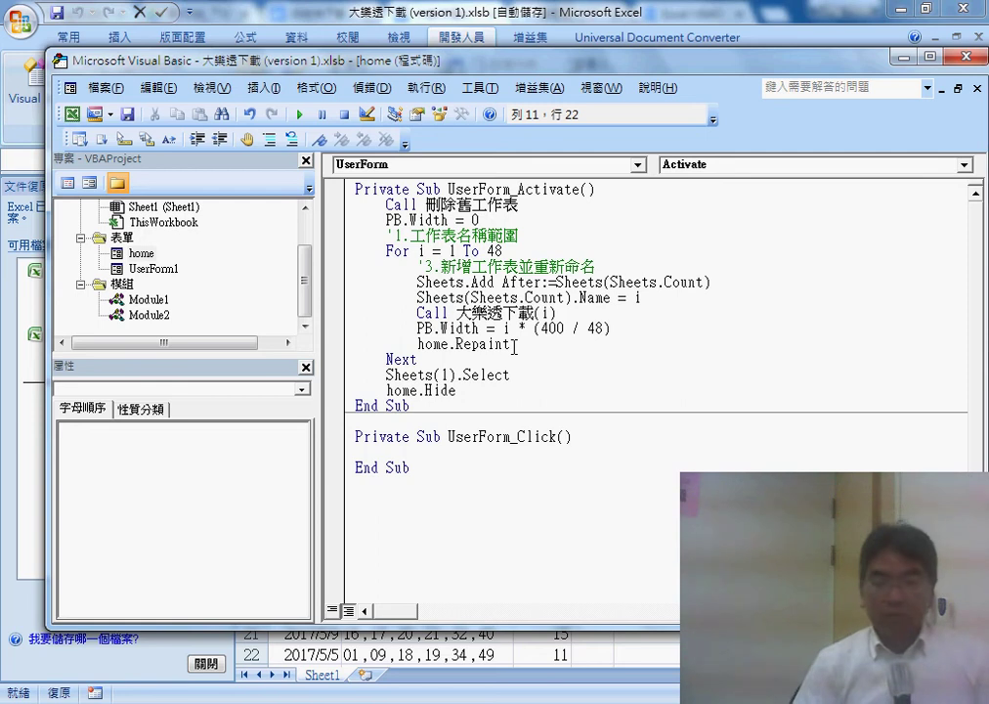
{"action": "left_click_drag", "start_coordinate": [398, 479], "coordinate": [362, 446]}
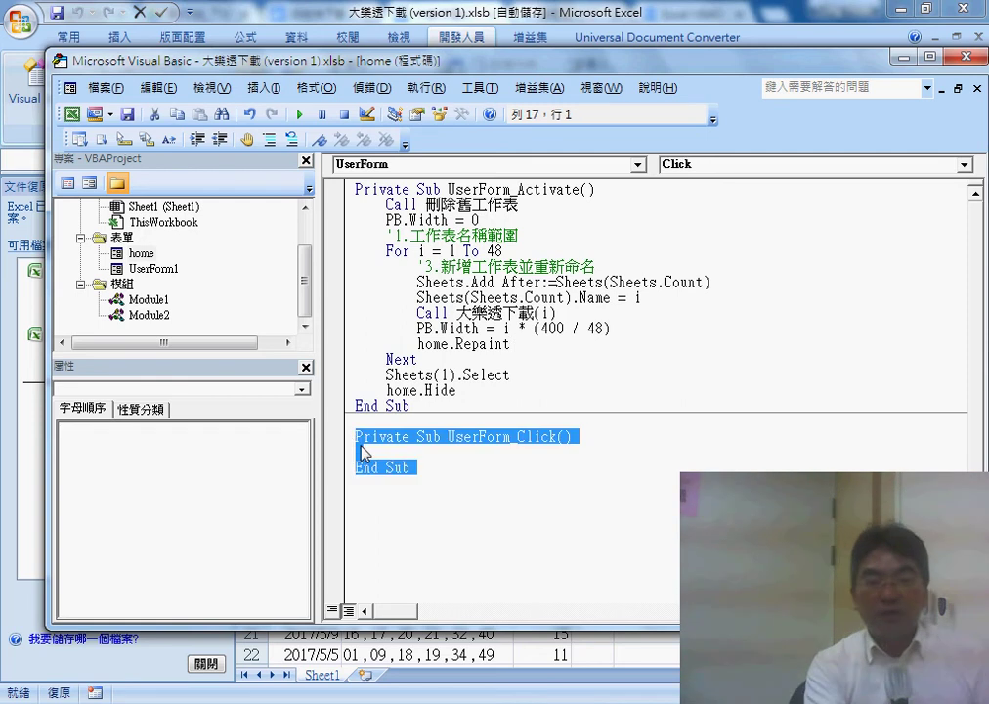
Step: Delete the empty UserForm_Click sub and select the 啟動表單 procedure in Module2
{"action": "key", "text": "Delete"}
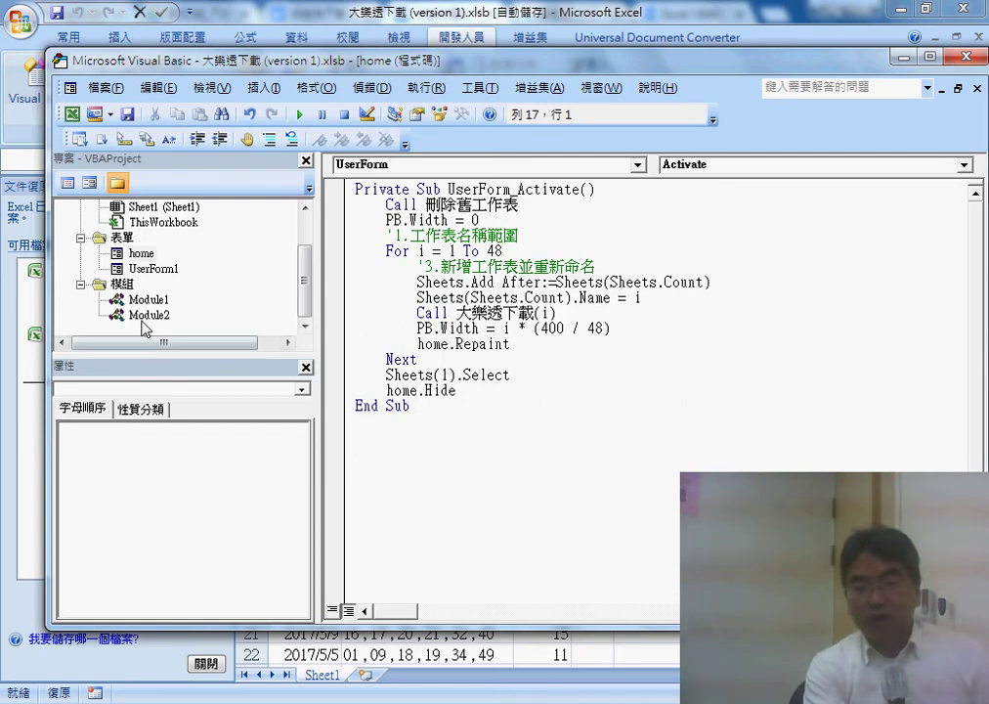
{"action": "double_click", "coordinate": [145, 318]}
{"action": "scroll", "coordinate": [448, 438], "scroll_direction": "down", "scroll_amount": 2}
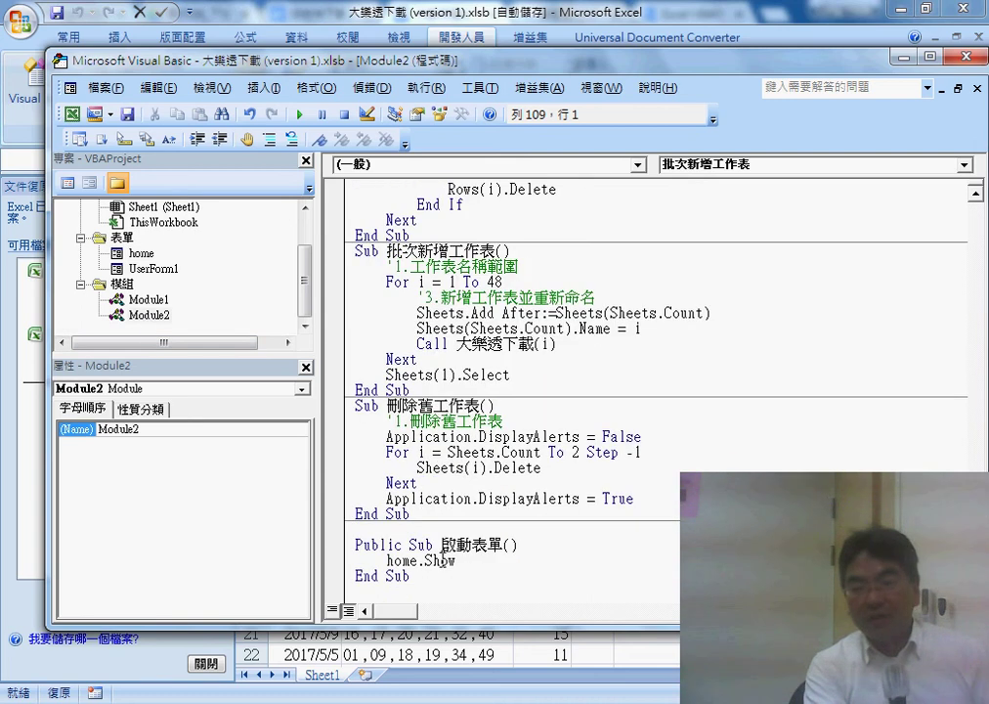
{"action": "left_click_drag", "start_coordinate": [355, 544], "coordinate": [357, 589]}
{"action": "left_click_drag", "start_coordinate": [347, 534], "coordinate": [349, 544]}
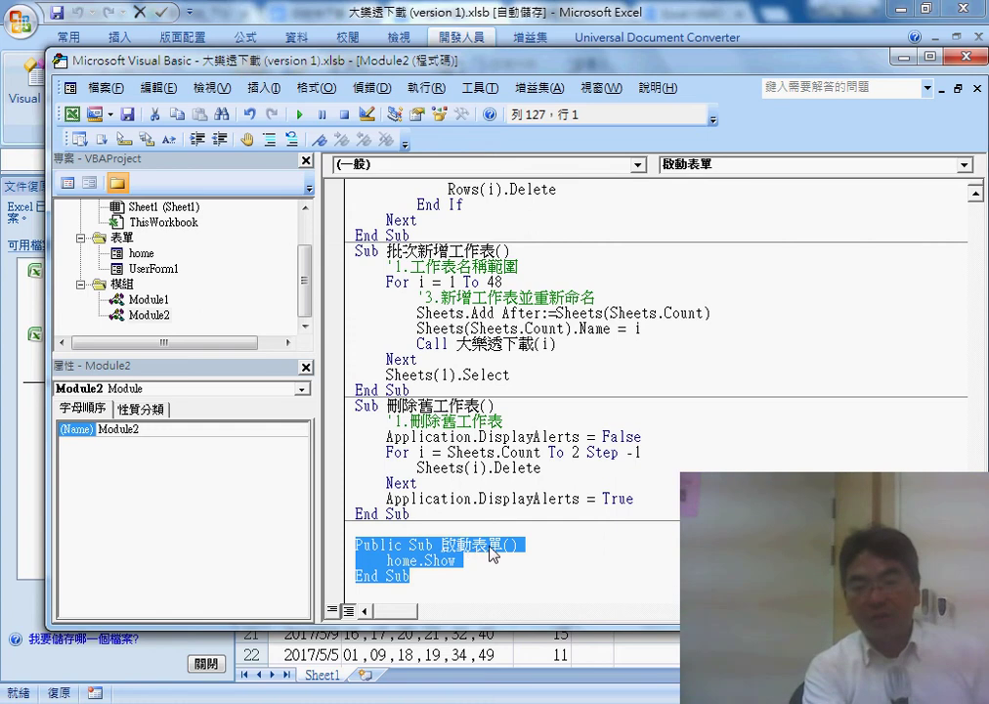
Step: Close Excel's Document Recovery pane and return to the VBA editor
{"action": "key", "text": "alt+F11"}
{"action": "left_click", "coordinate": [702, 372]}
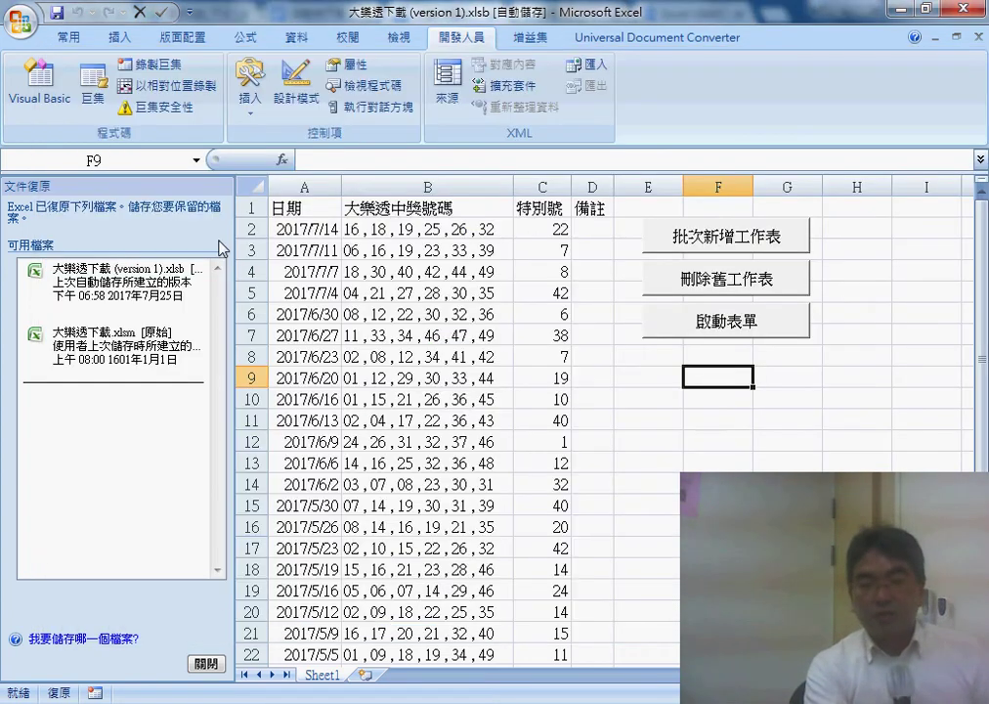
{"action": "left_click", "coordinate": [205, 665]}
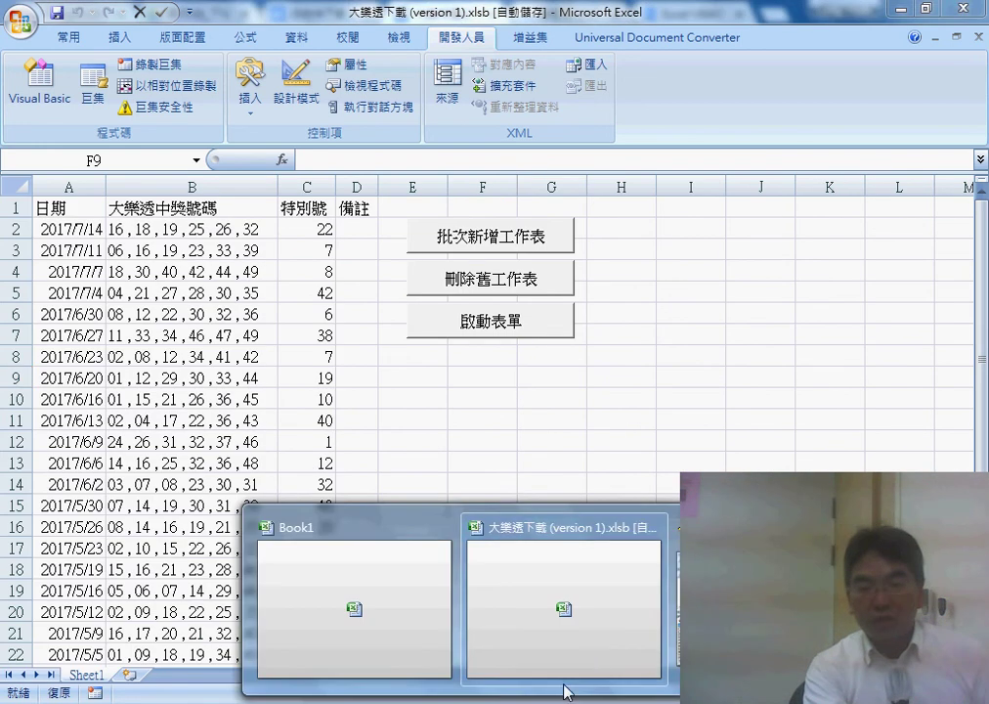
{"action": "key", "text": "alt+F11"}
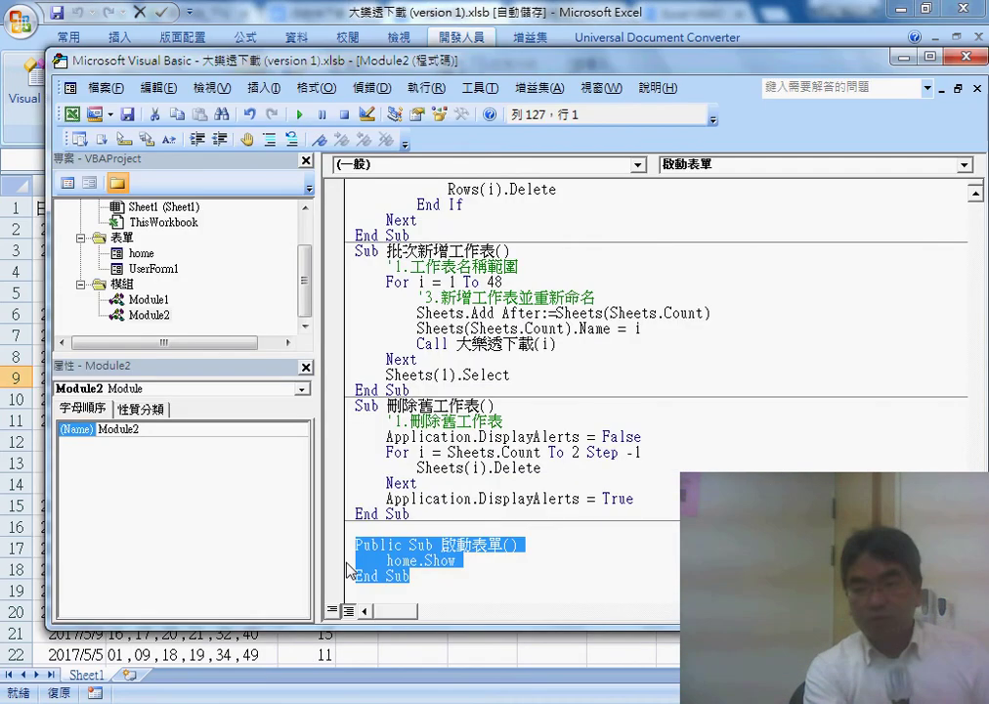
Step: Run the 啟動表單 button macro and step into UserForm_Activate, revealing the 下載進度 form
{"action": "left_click", "coordinate": [418, 8]}
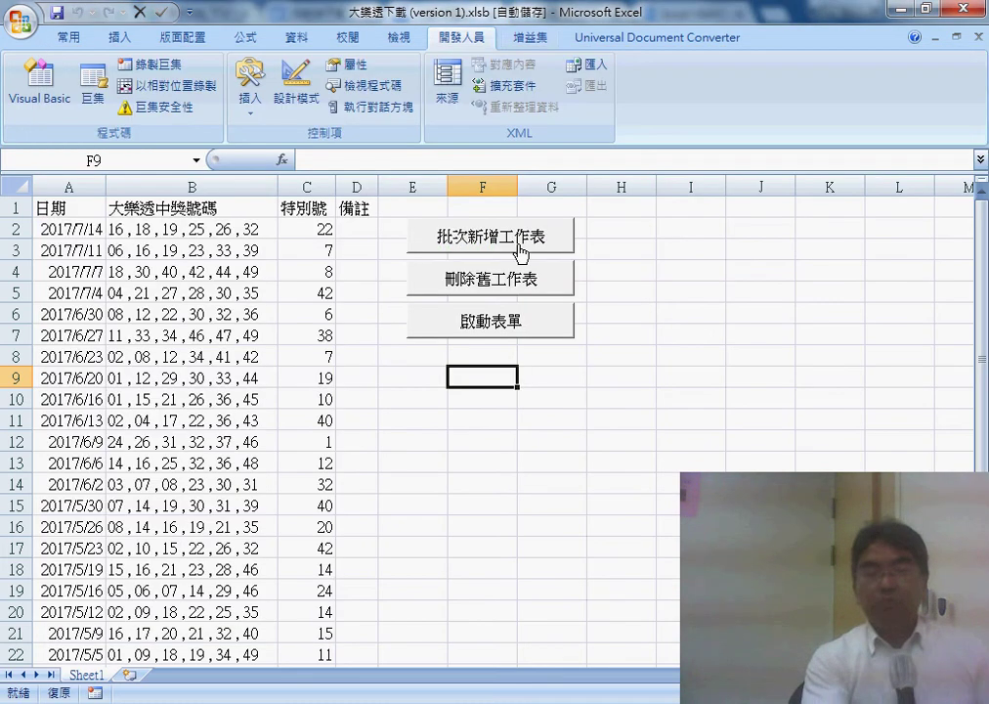
{"action": "left_click", "coordinate": [520, 253]}
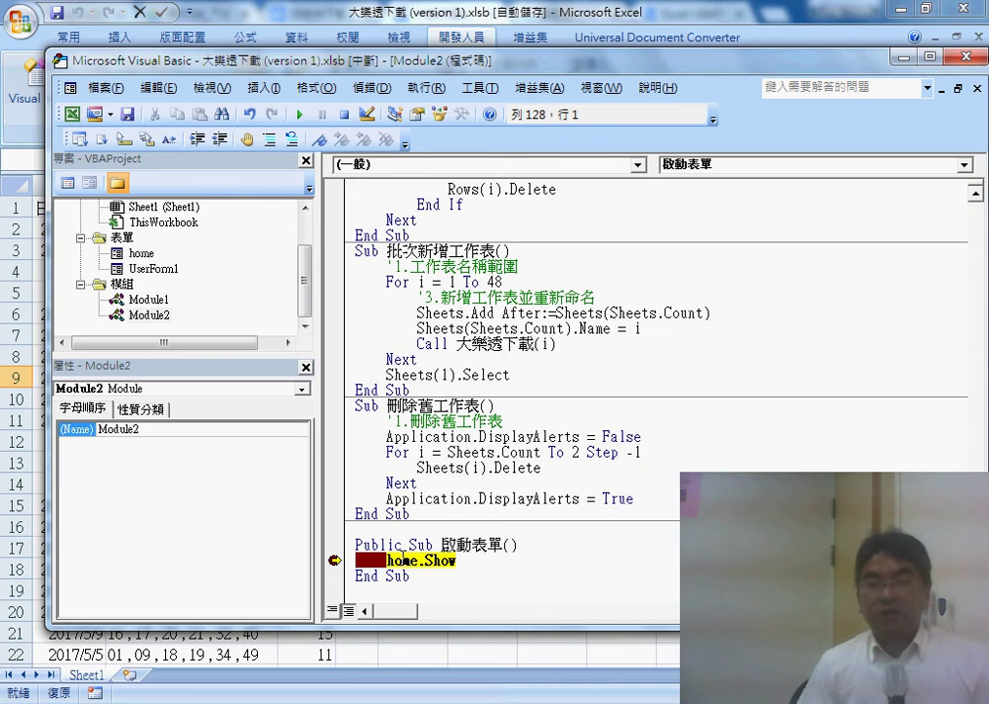
{"action": "key", "text": "F8"}
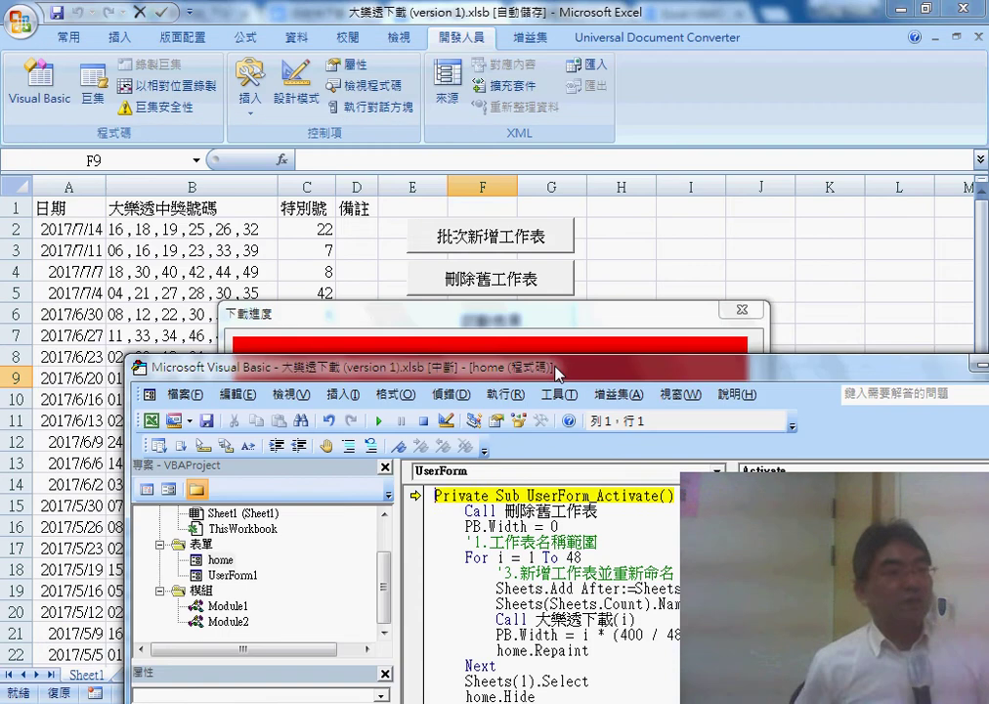
{"action": "left_click_drag", "start_coordinate": [491, 66], "coordinate": [601, 450]}
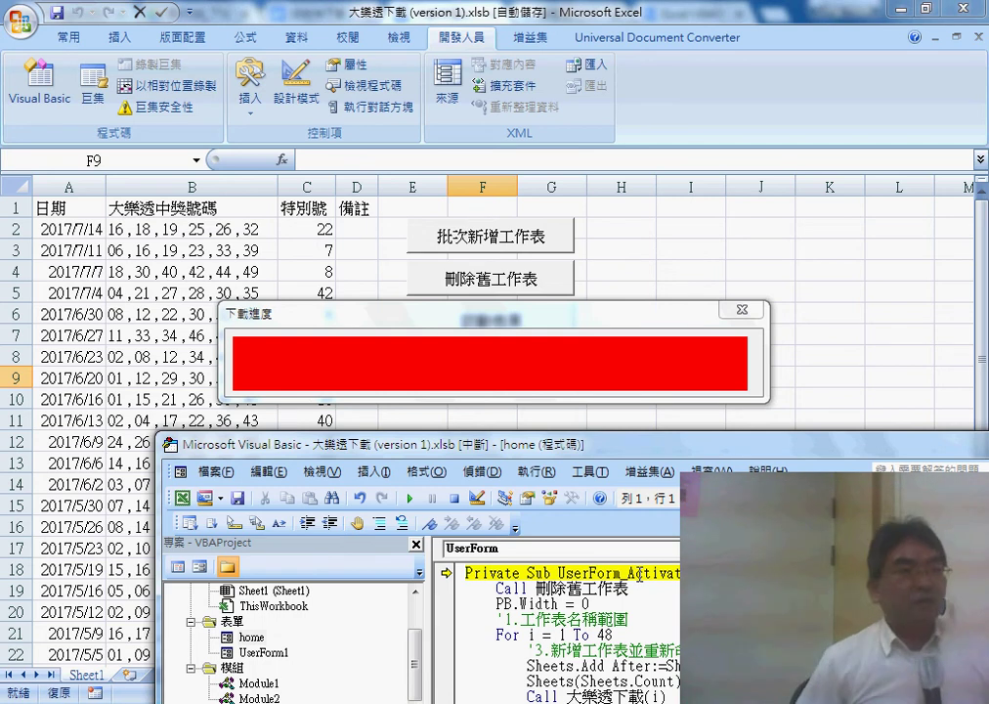
Step: Step with F8 through Call 刪除舊工作表 and PB.Width = 0 to the For i = 1 To 48 loop
{"action": "left_click_drag", "start_coordinate": [628, 575], "coordinate": [691, 579]}
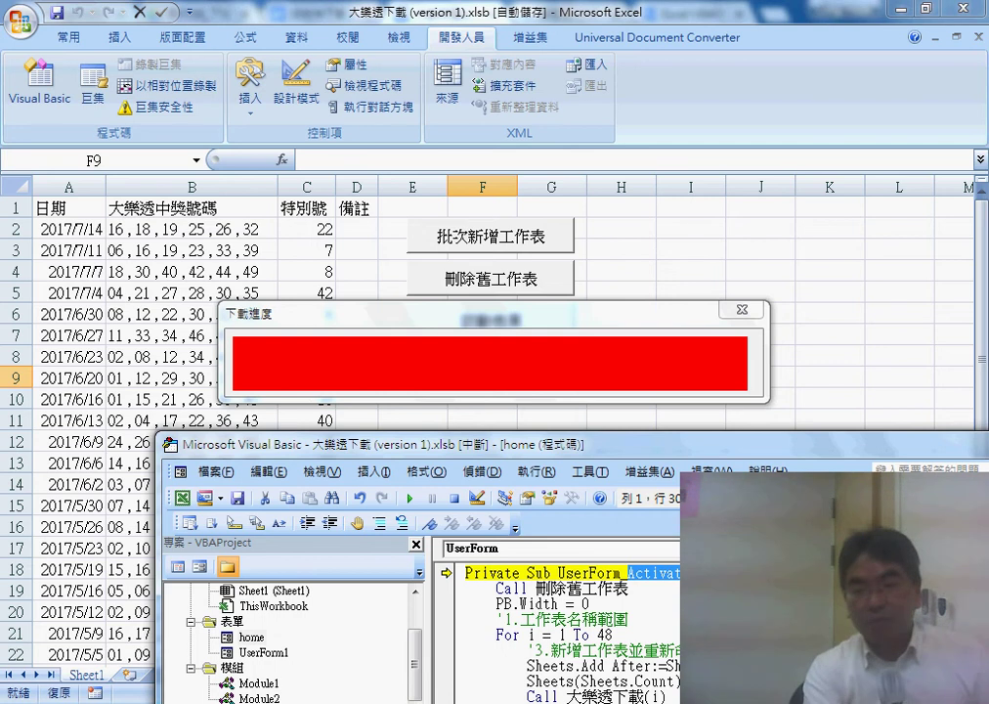
{"action": "double_click", "coordinate": [538, 573]}
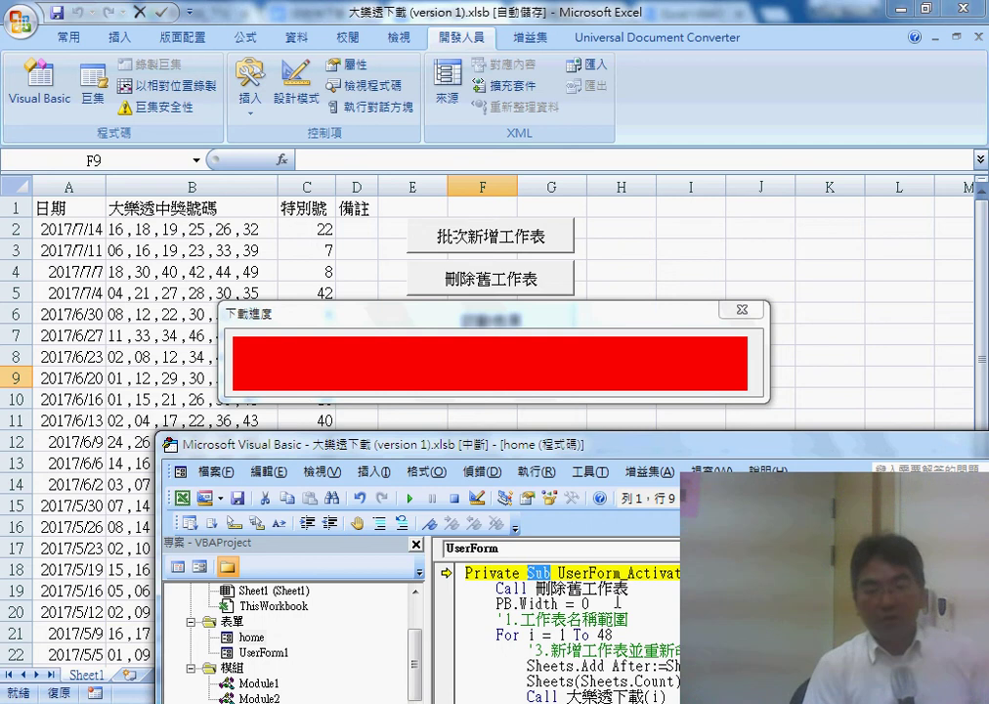
{"action": "key", "text": "F8"}
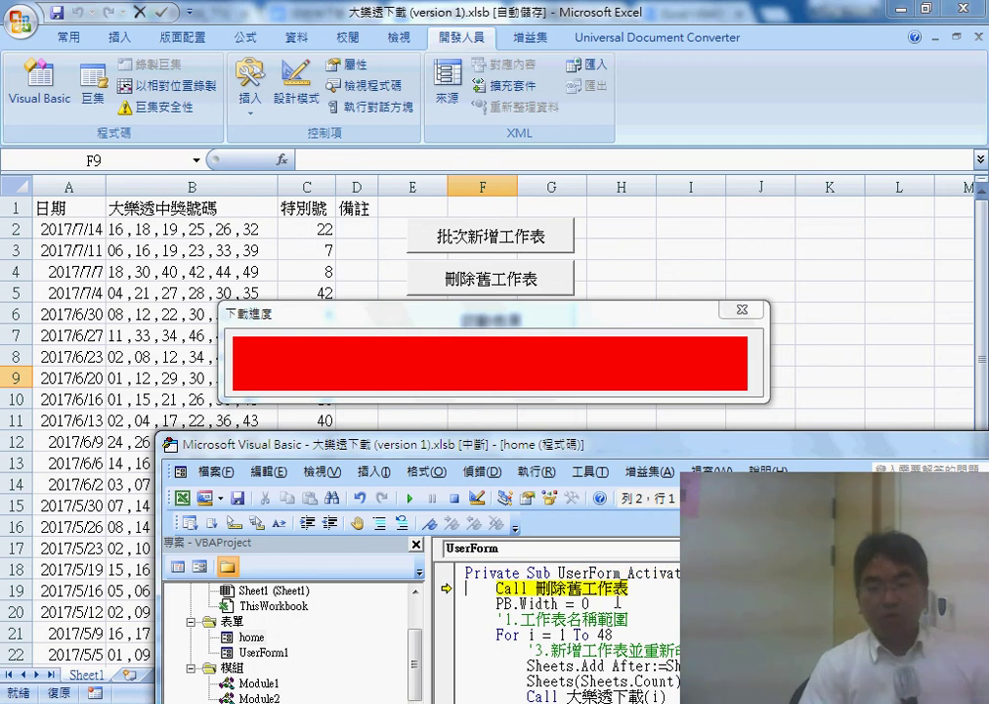
{"action": "key", "text": "F8"}
{"action": "key", "text": "F8"}
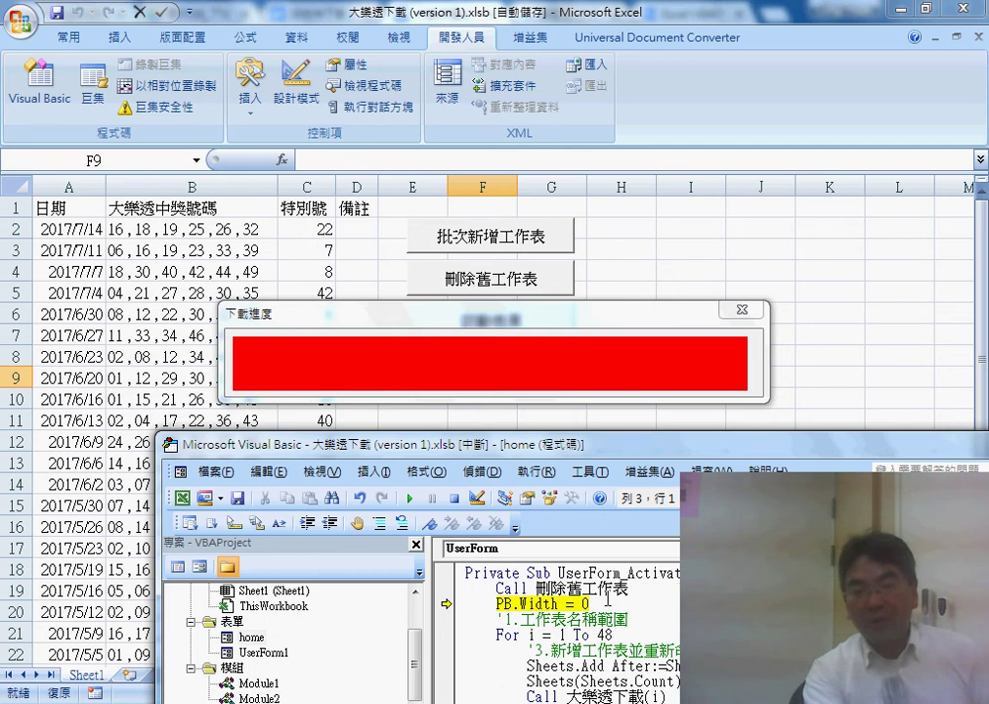
{"action": "mouse_move", "coordinate": [515, 603]}
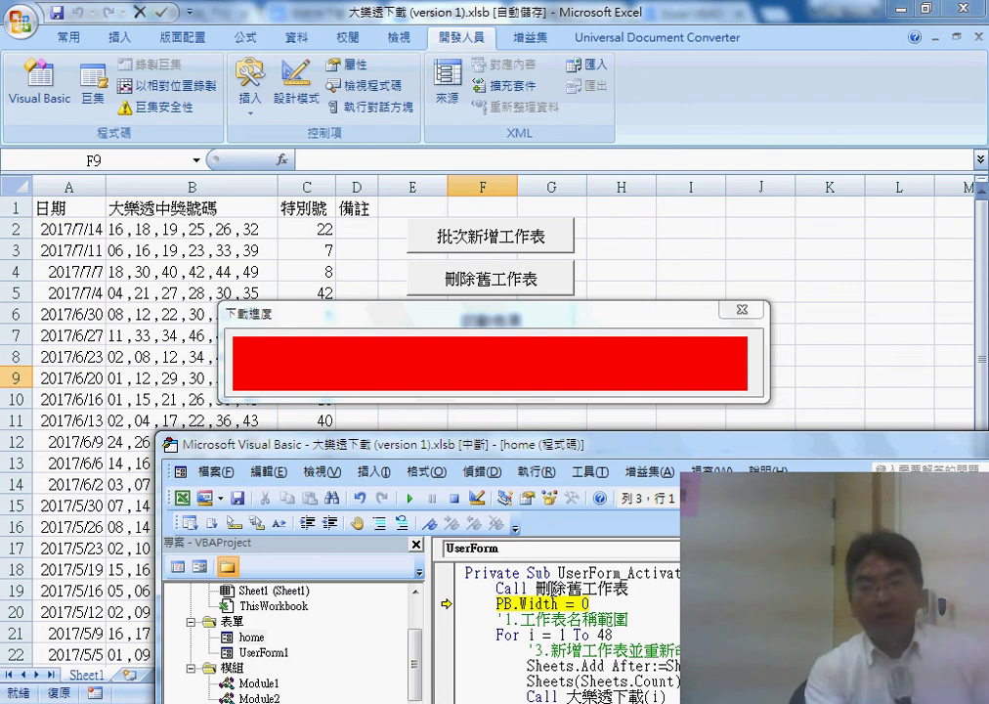
{"action": "key", "text": "F8"}
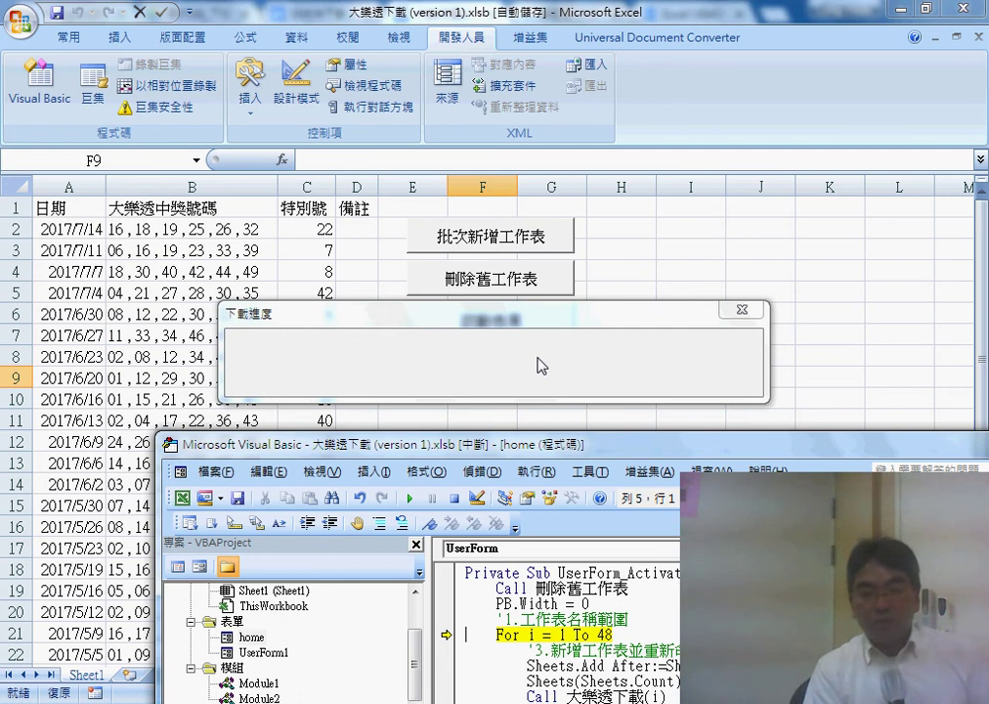
Step: Step into the loop, past renaming the new sheet to 1, and into the download routine
{"action": "key", "text": "F8"}
{"action": "key", "text": "F8"}
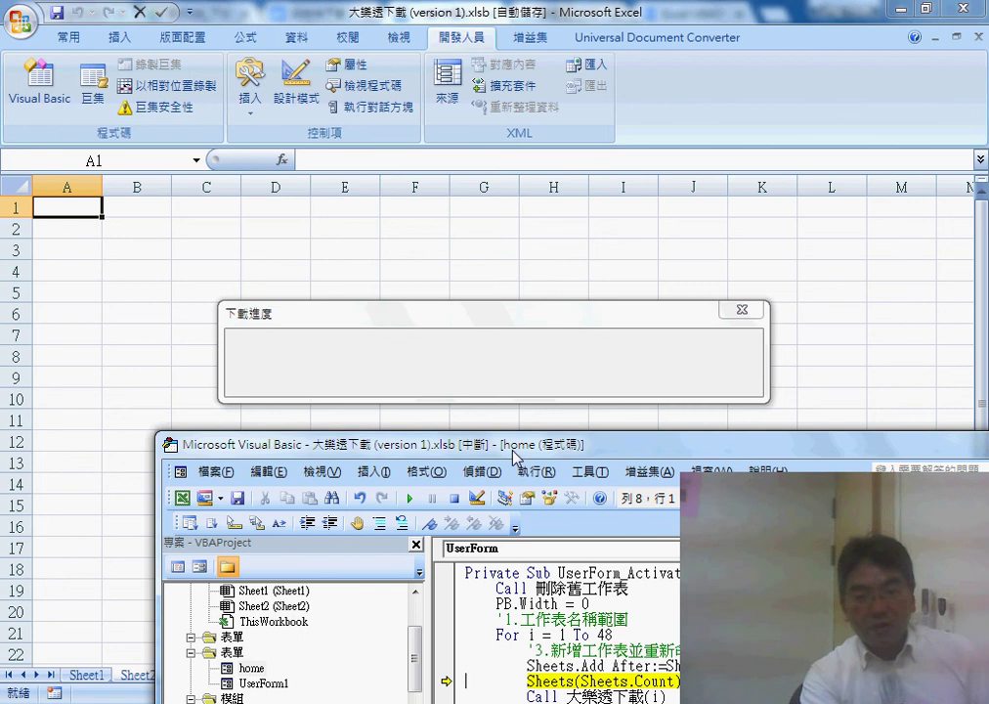
{"action": "mouse_move", "coordinate": [519, 445]}
{"action": "left_mouse_down"}
{"action": "mouse_move", "coordinate": [746, 376]}
{"action": "mouse_move", "coordinate": [727, 379]}
{"action": "left_mouse_up"}
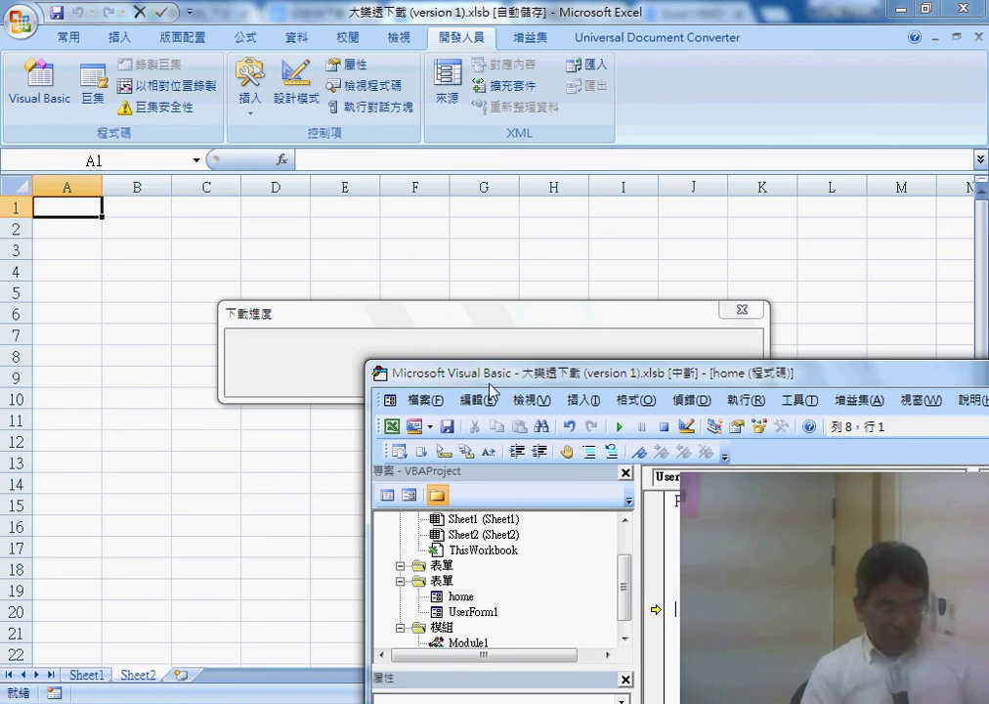
{"action": "left_click_drag", "start_coordinate": [489, 379], "coordinate": [355, 363]}
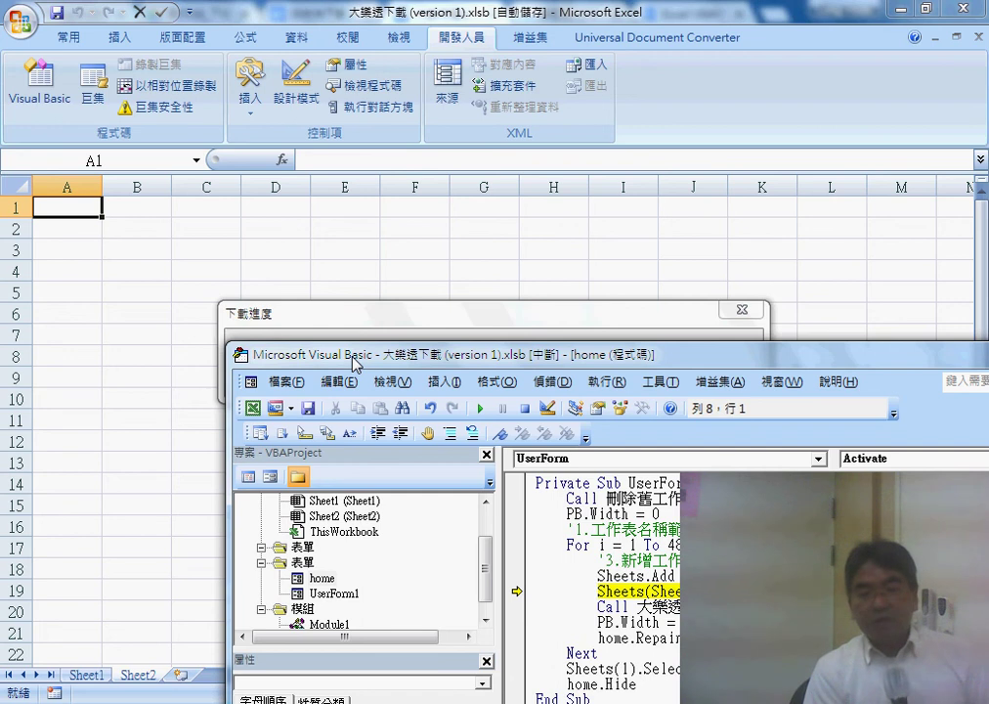
{"action": "key", "text": "F8"}
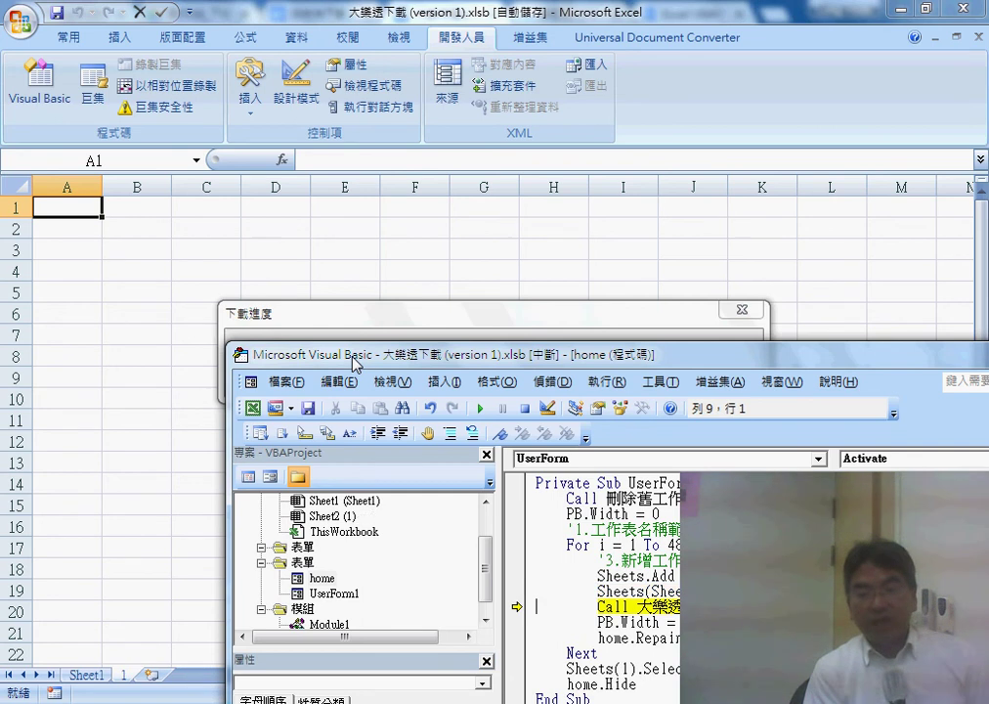
{"action": "key", "text": "F8"}
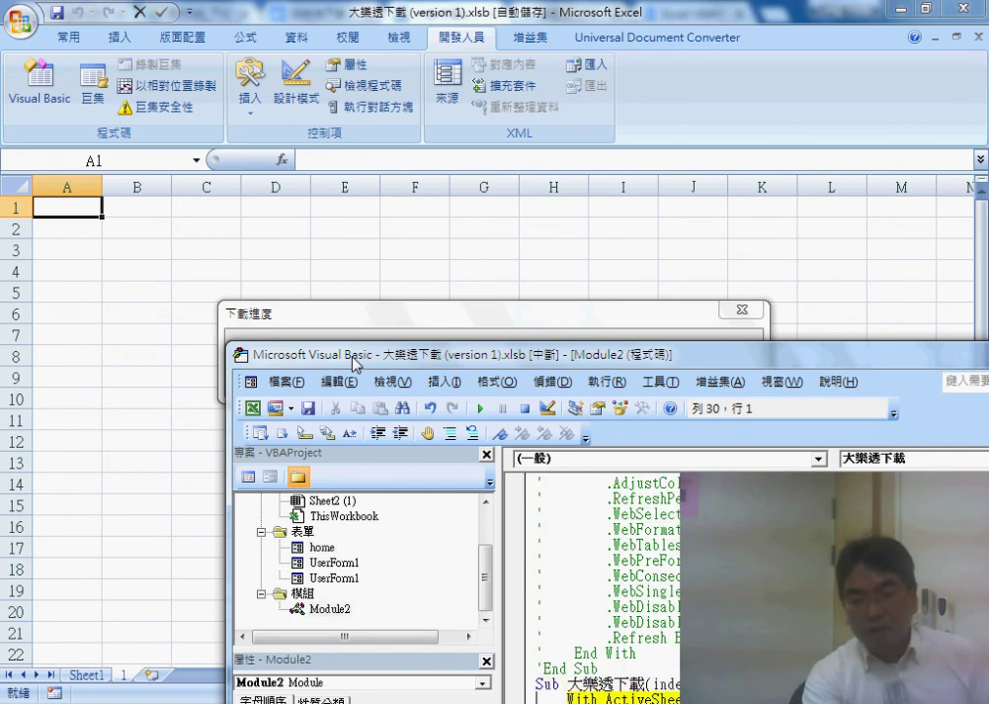
{"action": "key", "text": "F8"}
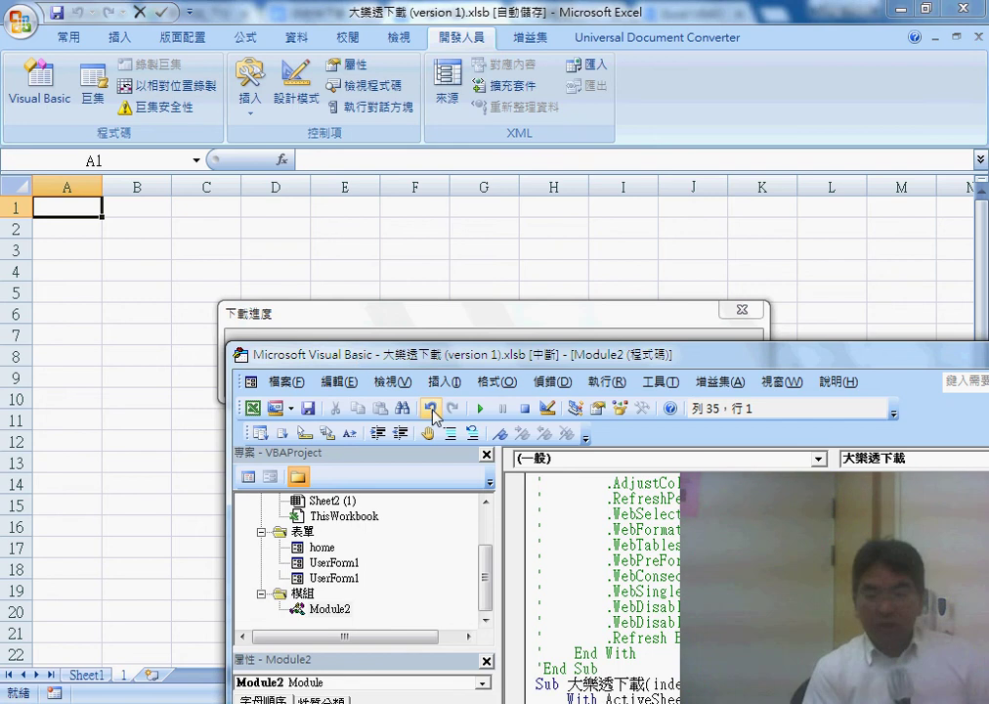
Step: Step past the QueryTables .Refresh so sheet 1 fills with 大樂透 draws from 2017/7/21
{"action": "mouse_move", "coordinate": [665, 684]}
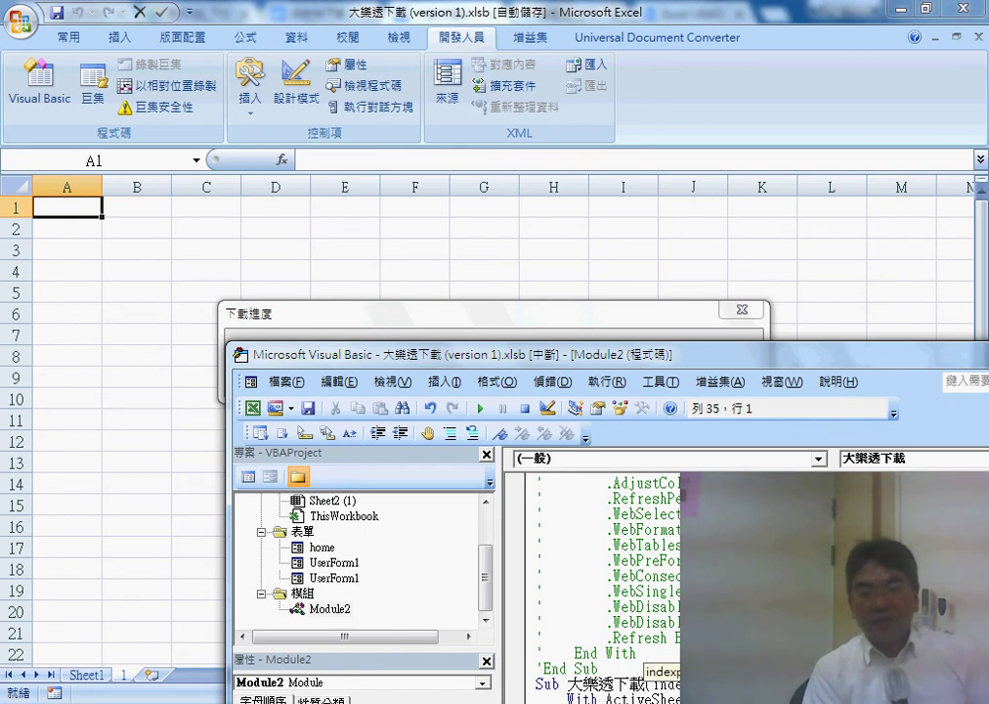
{"action": "key", "text": "F8"}
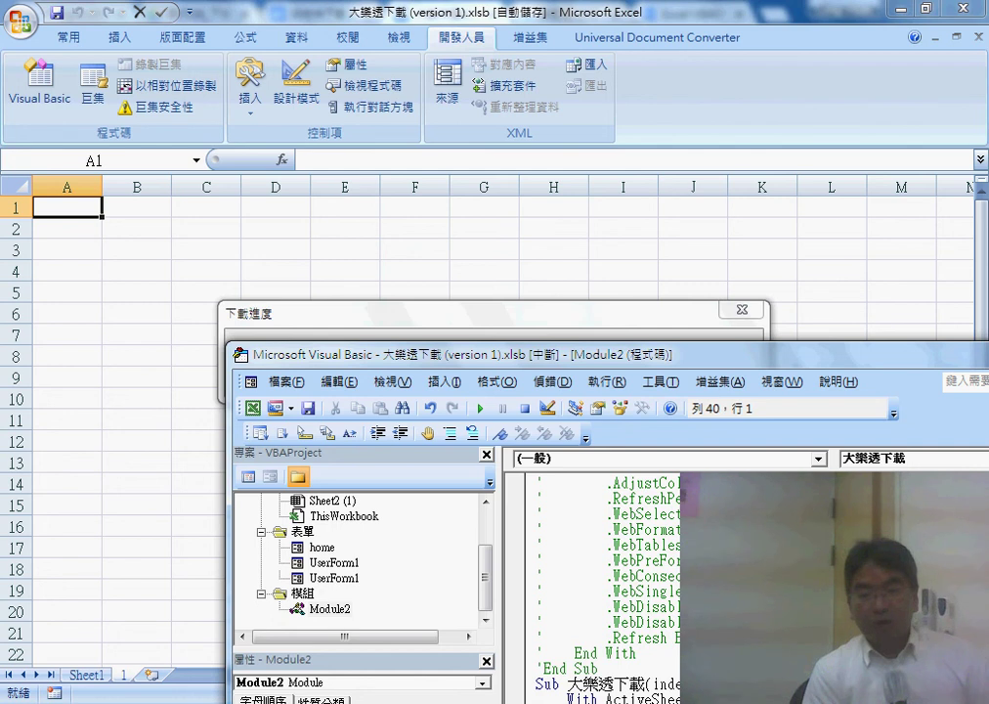
{"action": "key", "text": "F8"}
{"action": "key", "text": "F8"}
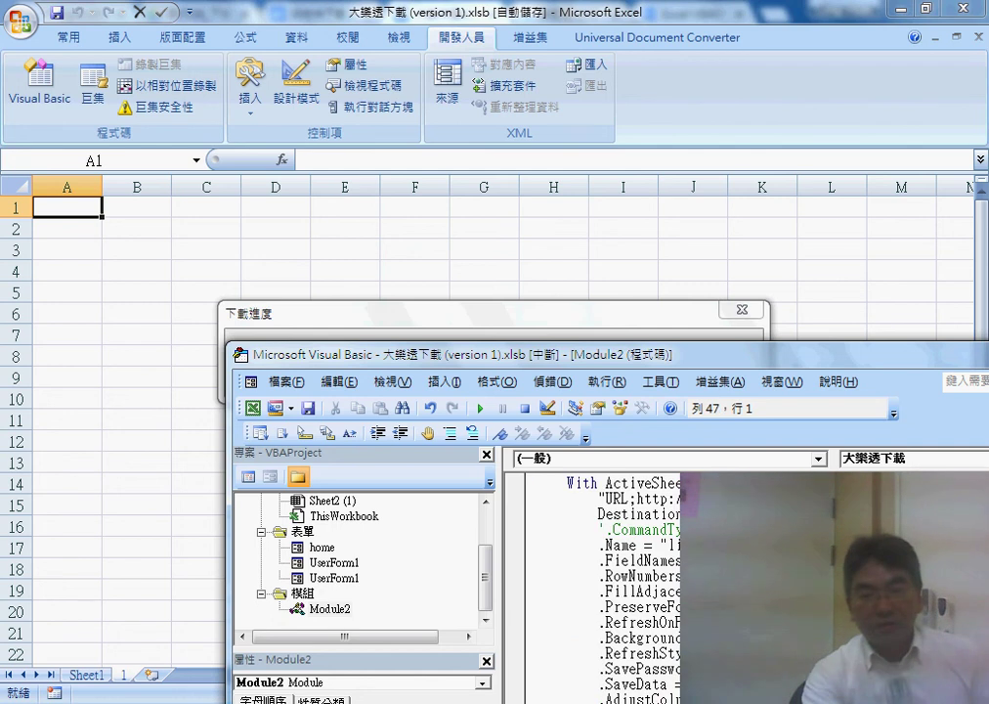
{"action": "key", "text": "F8"}
{"action": "key", "text": "F8"}
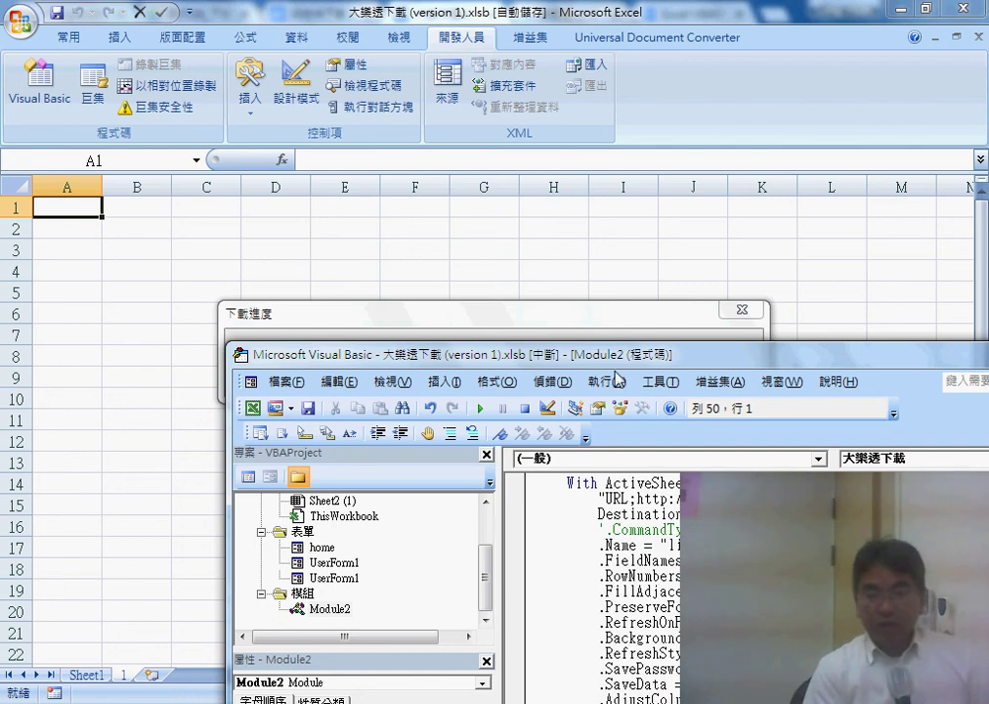
{"action": "left_click_drag", "start_coordinate": [617, 354], "coordinate": [630, 109]}
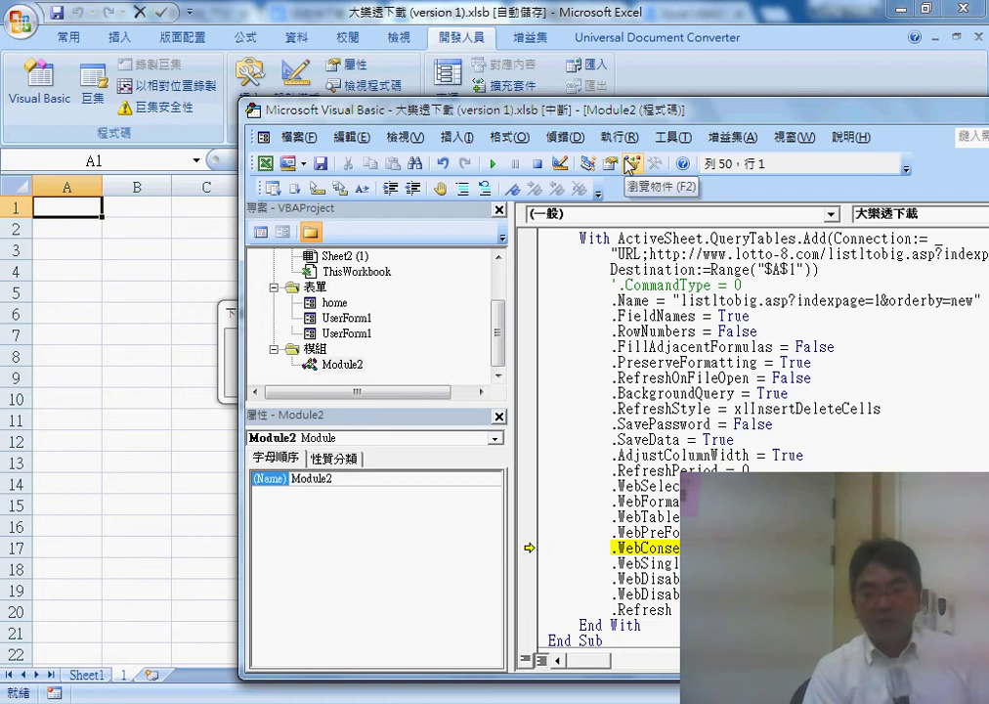
{"action": "key", "text": "F8"}
{"action": "key", "text": "F8"}
{"action": "key", "text": "F8"}
{"action": "key", "text": "F8"}
{"action": "key", "text": "F8"}
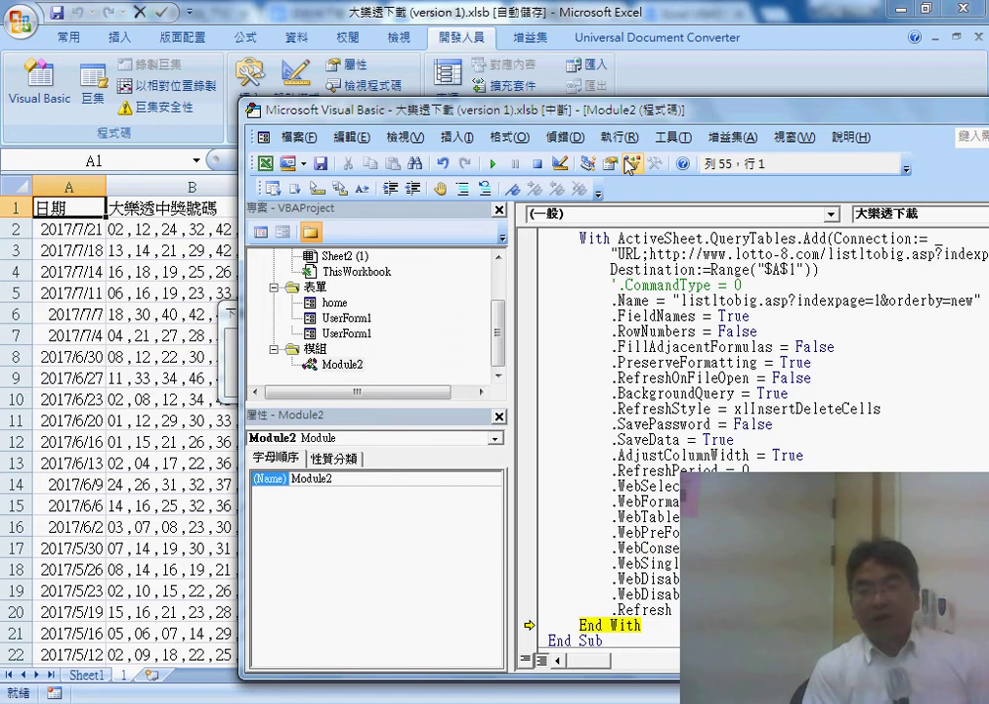
{"action": "key", "text": "F8"}
{"action": "key", "text": "F8"}
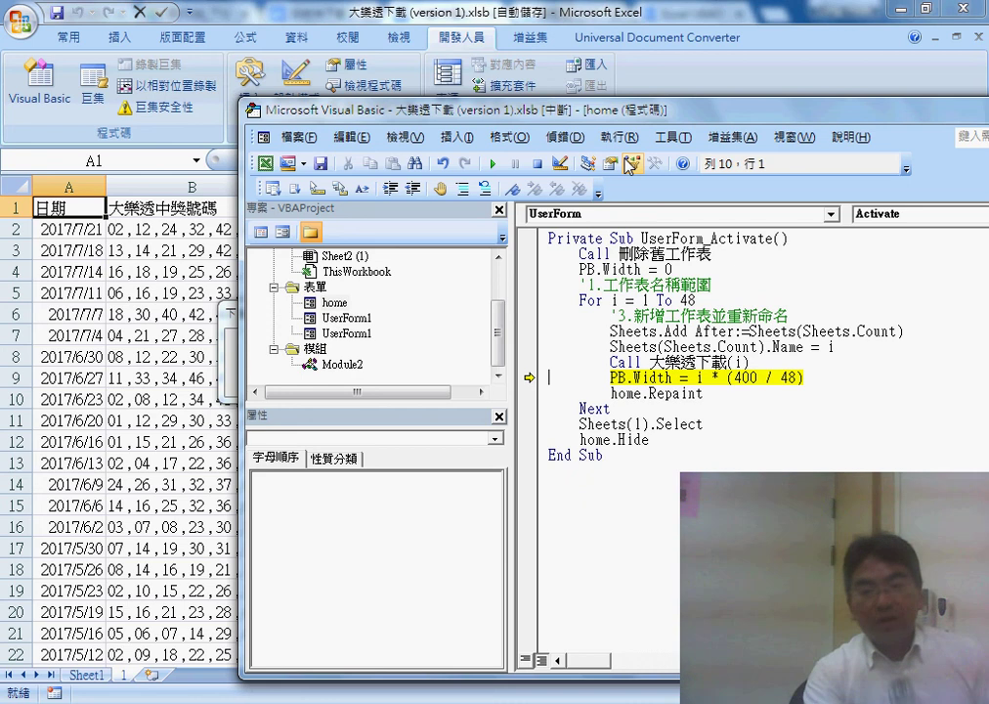
Step: Step past PB.Width and home.Repaint so the 下載進度 form shows its first red increment
{"action": "left_click_drag", "start_coordinate": [492, 116], "coordinate": [427, 410]}
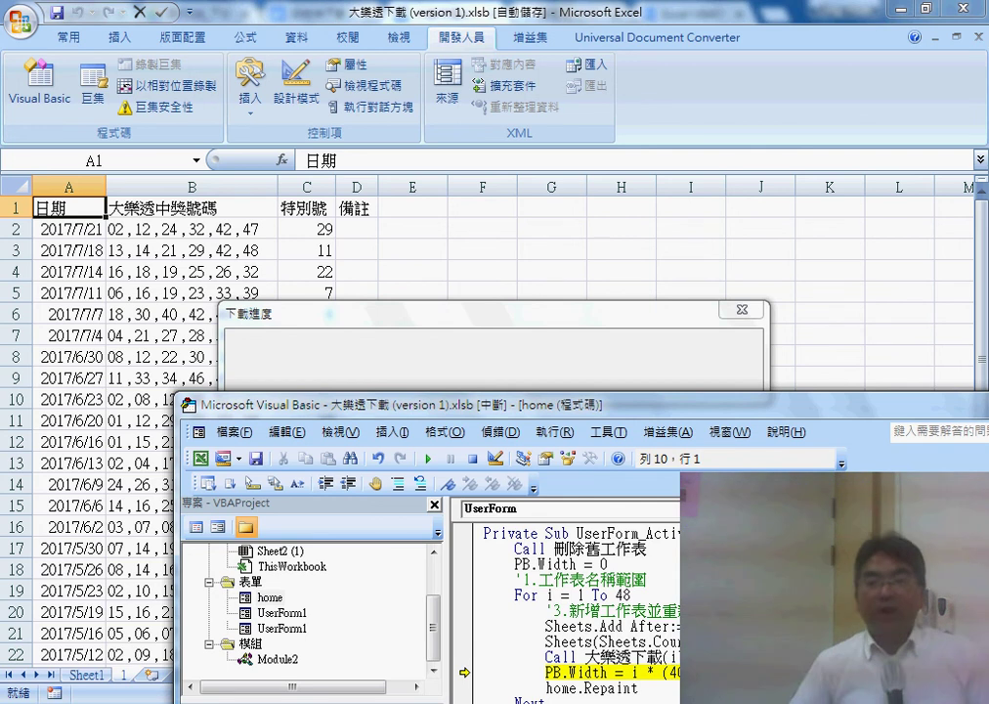
{"action": "key", "text": "F8"}
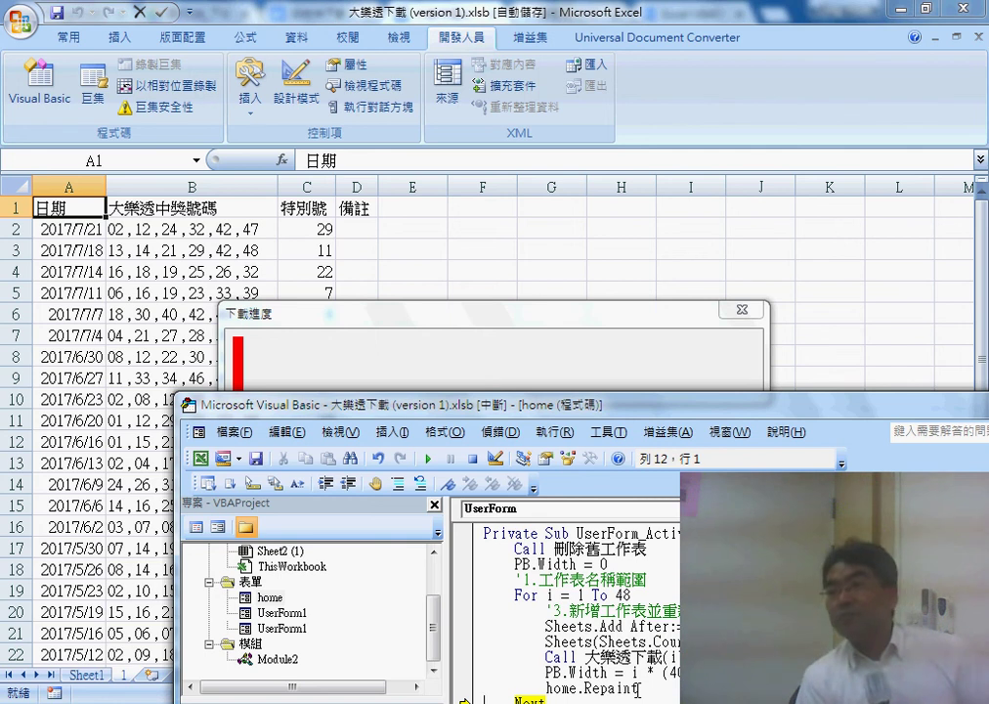
{"action": "key", "text": "F8"}
{"action": "key", "text": "F8"}
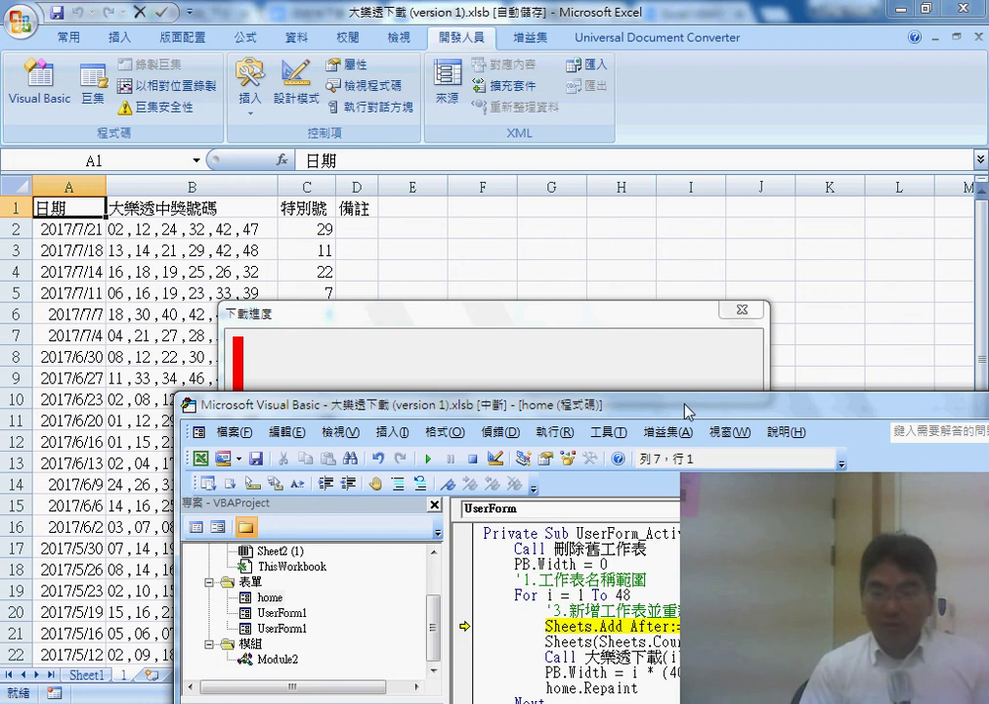
{"action": "left_click_drag", "start_coordinate": [660, 403], "coordinate": [647, 216]}
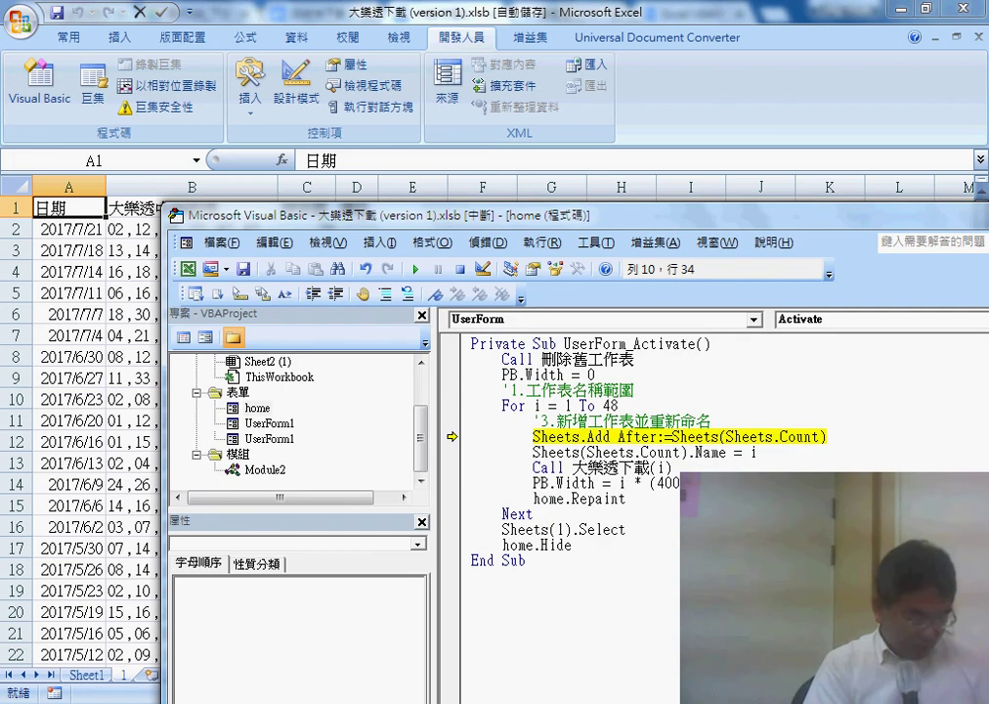
{"action": "key", "text": "Return"}
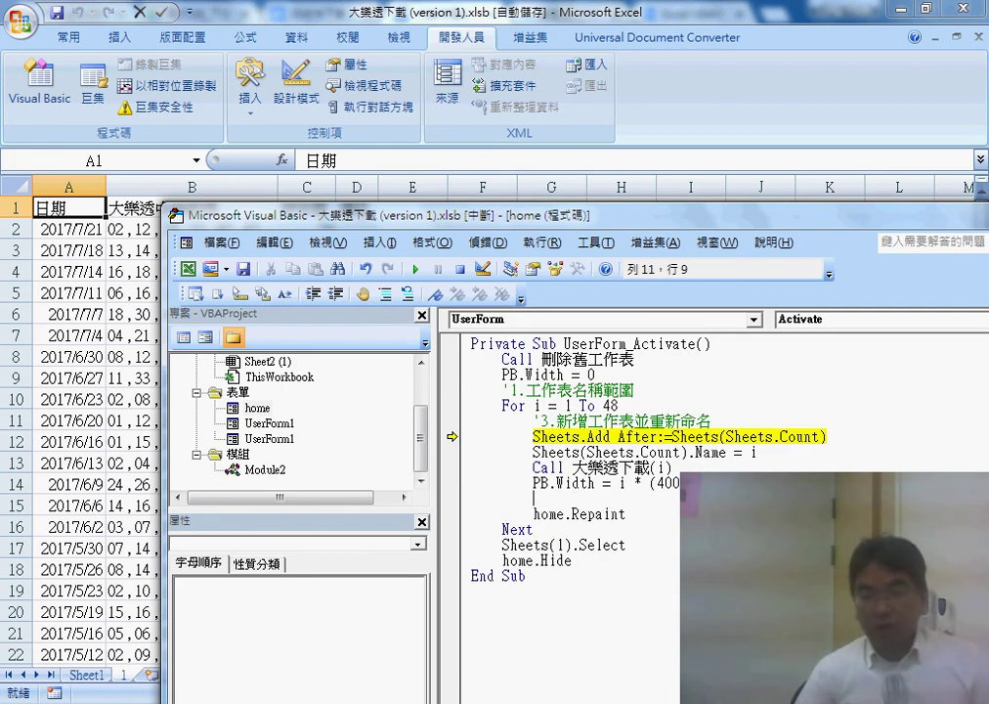
{"action": "type", "text": "PB"}
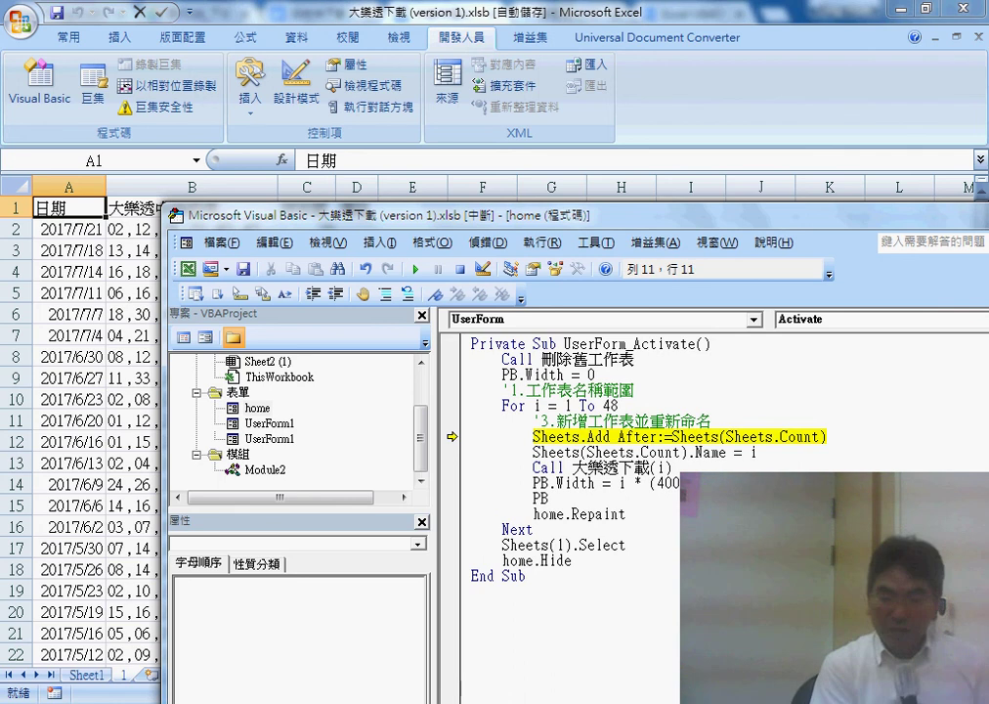
{"action": "type", "text": "."}
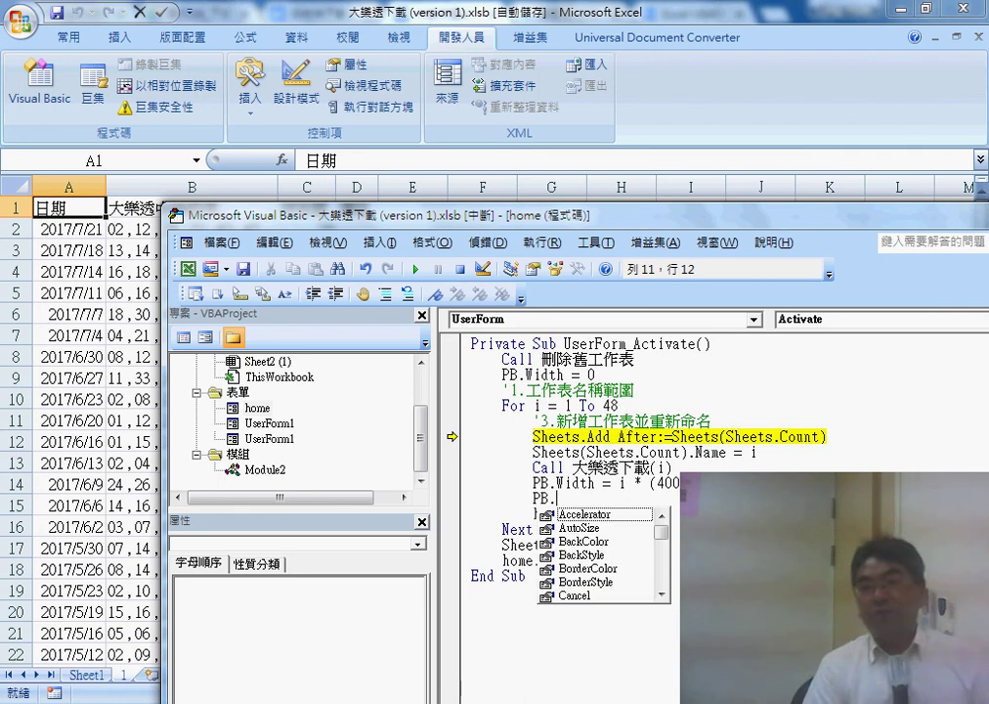
{"action": "type", "text": "re"}
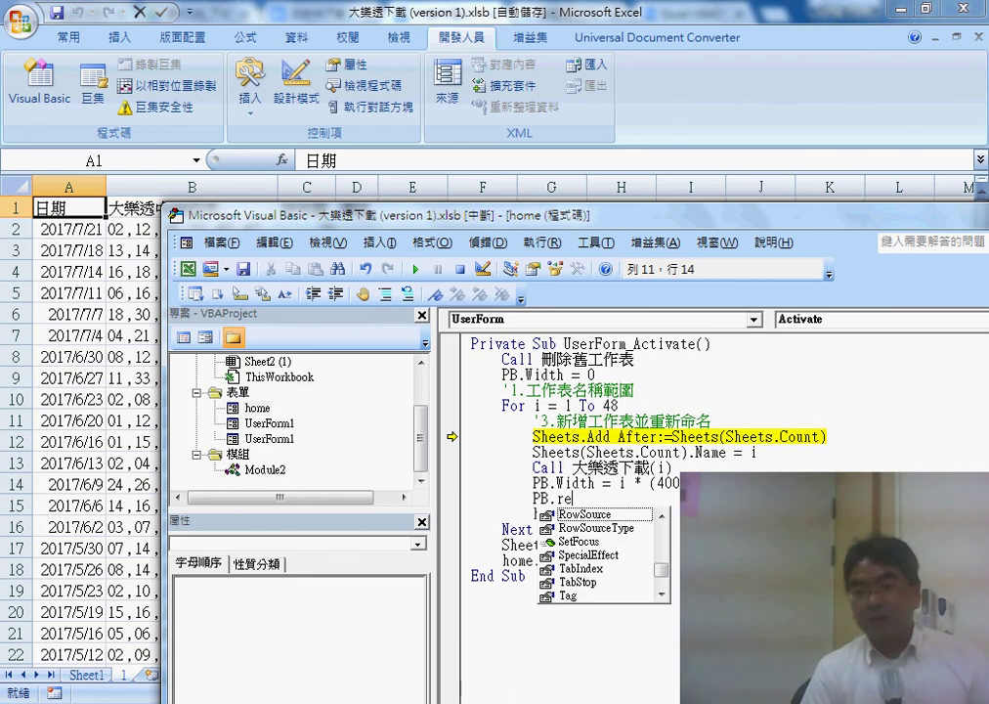
{"action": "key", "text": "BackSpace"}
{"action": "key", "text": "BackSpace"}
{"action": "key", "text": "BackSpace"}
{"action": "key", "text": "BackSpace"}
{"action": "key", "text": "BackSpace"}
{"action": "key", "text": "BackSpace"}
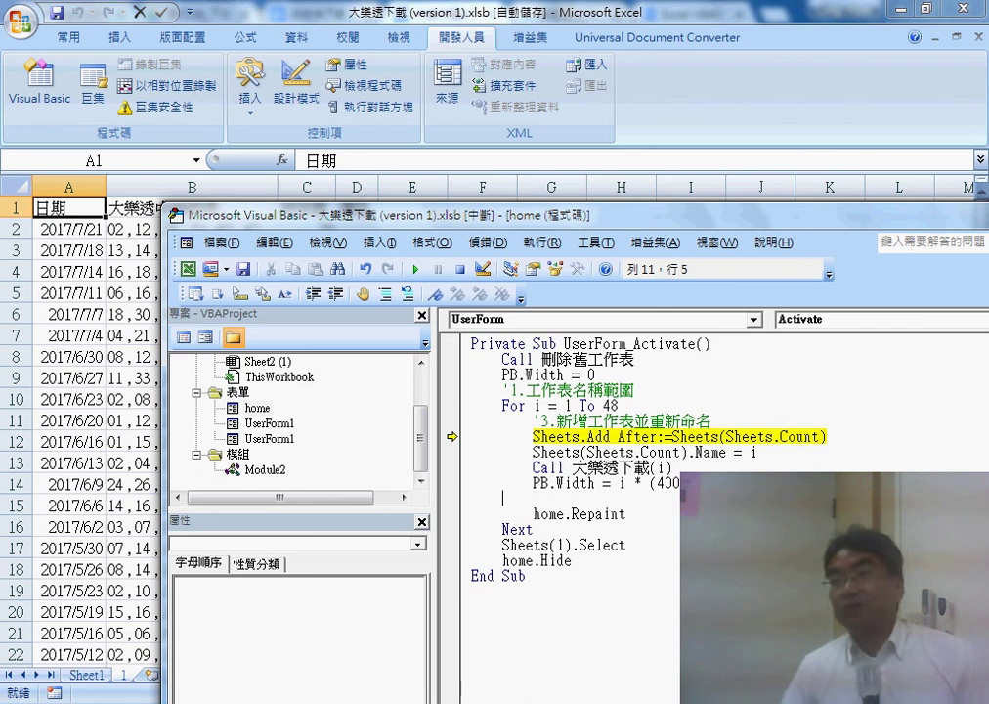
{"action": "key", "text": "BackSpace"}
{"action": "key", "text": "BackSpace"}
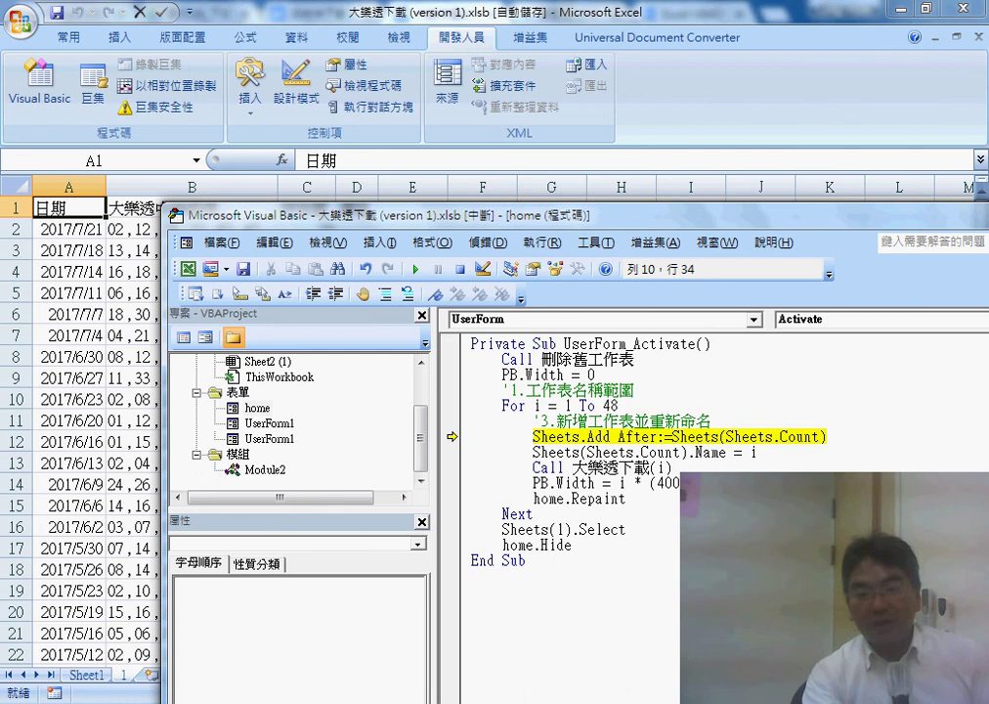
Step: Break at Sheets(1).Select, continue through all 48 passes, then step through home.Hide to End Sub
{"action": "left_click", "coordinate": [452, 530]}
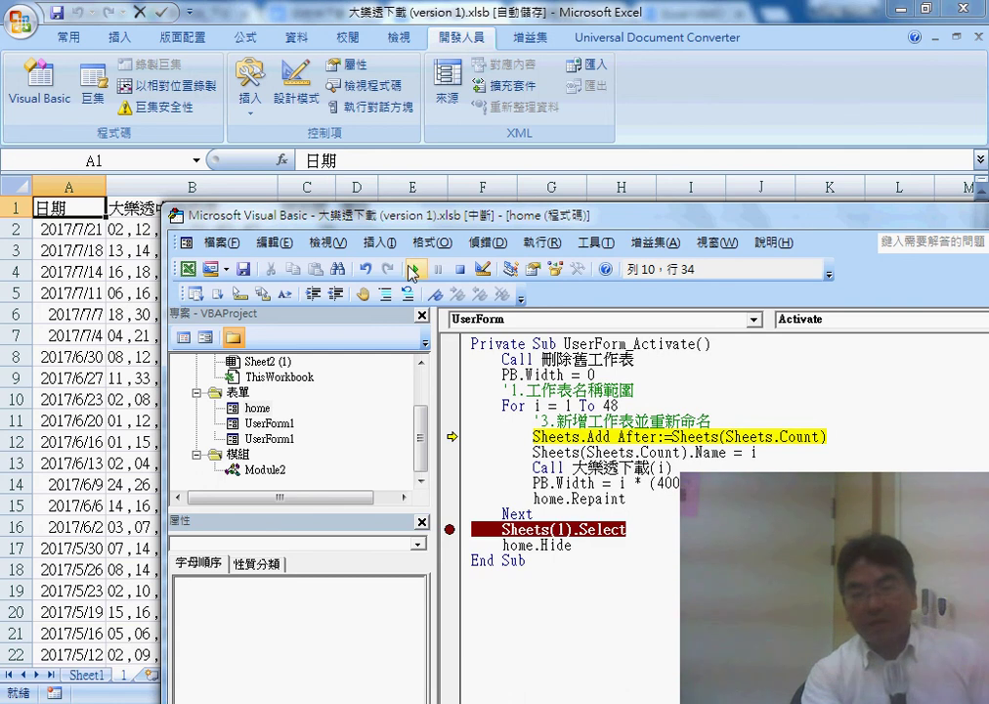
{"action": "left_click", "coordinate": [416, 269]}
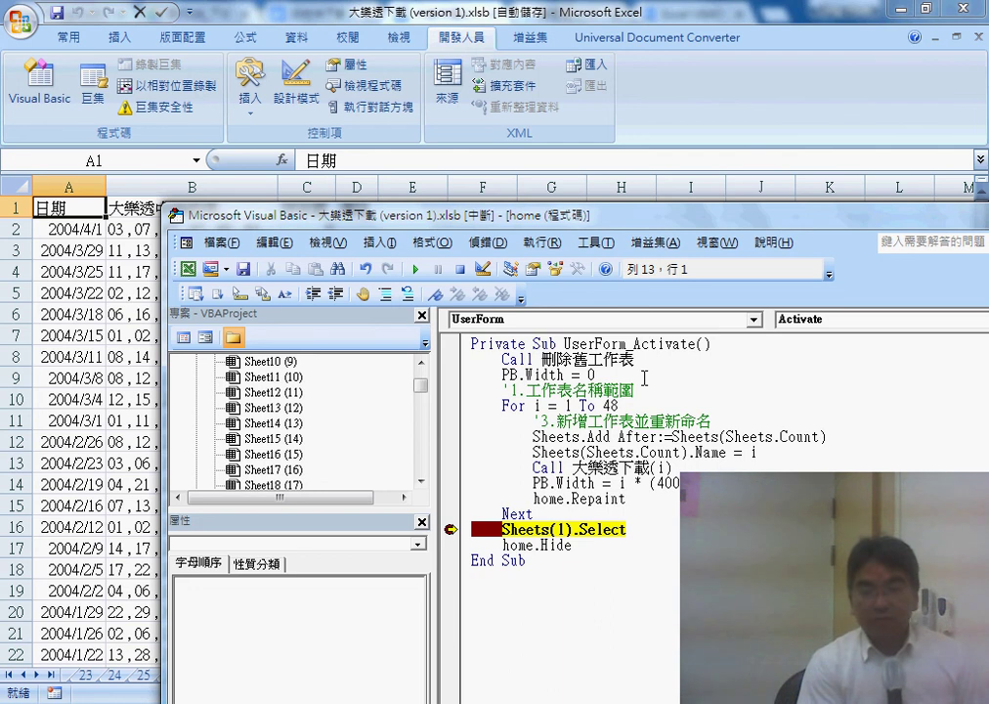
{"action": "key", "text": "F8"}
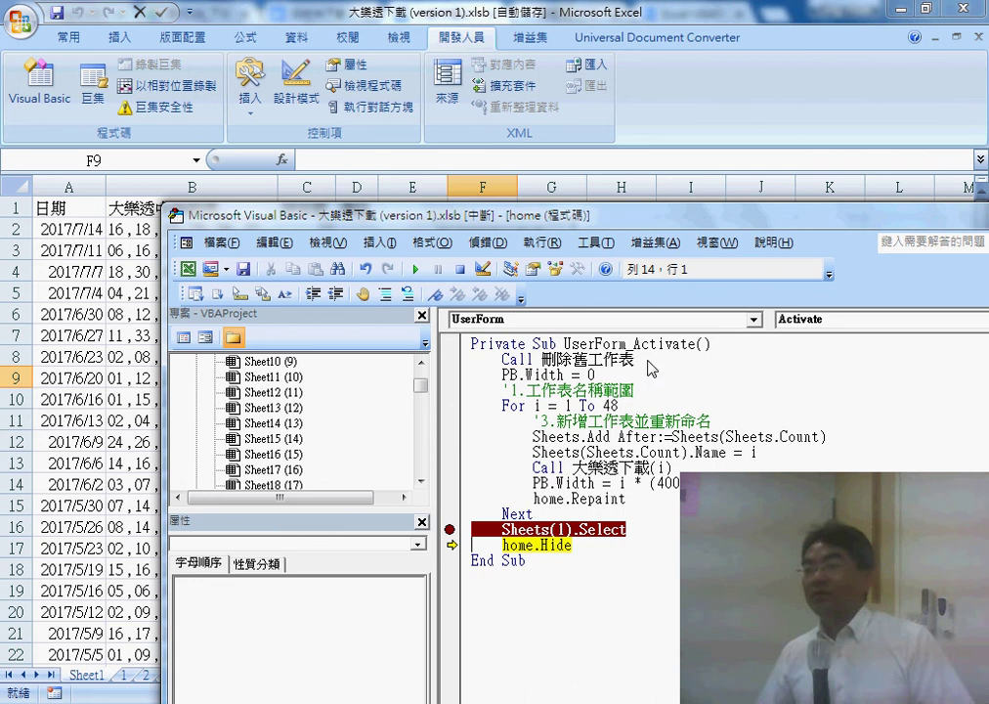
{"action": "left_click_drag", "start_coordinate": [536, 223], "coordinate": [535, 435]}
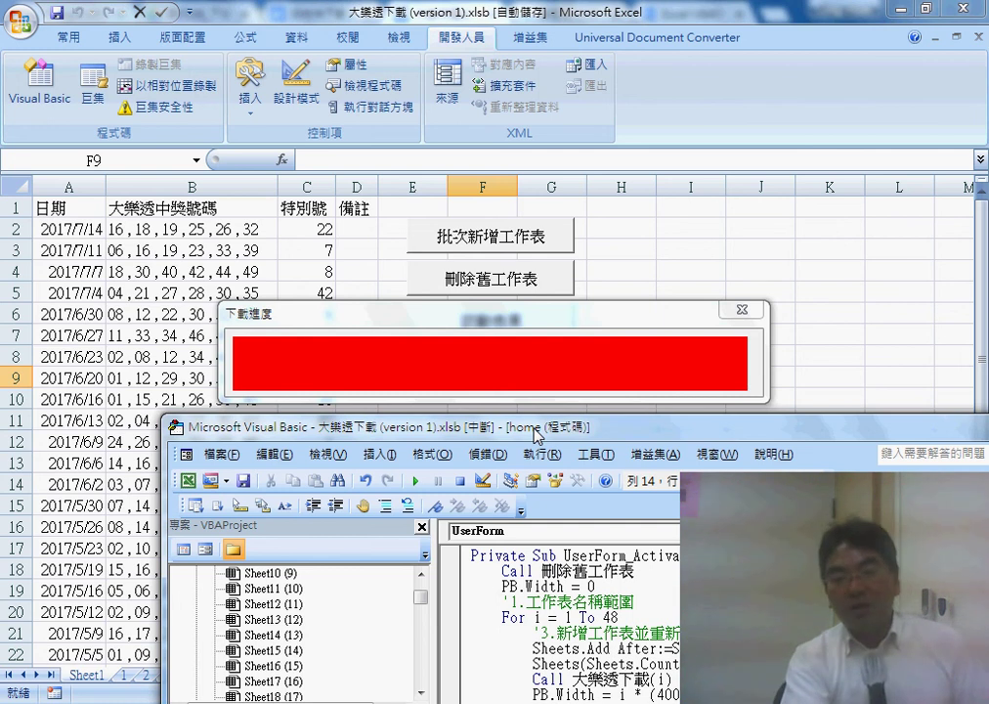
{"action": "left_click_drag", "start_coordinate": [536, 435], "coordinate": [532, 177]}
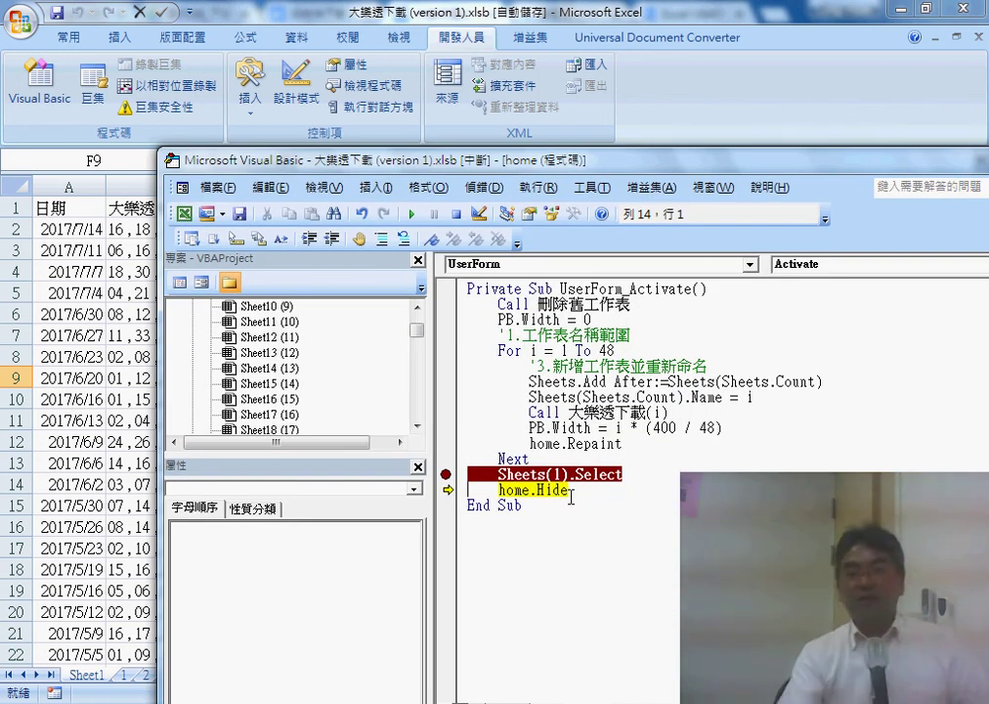
{"action": "key", "text": "F8"}
{"action": "key", "text": "F8"}
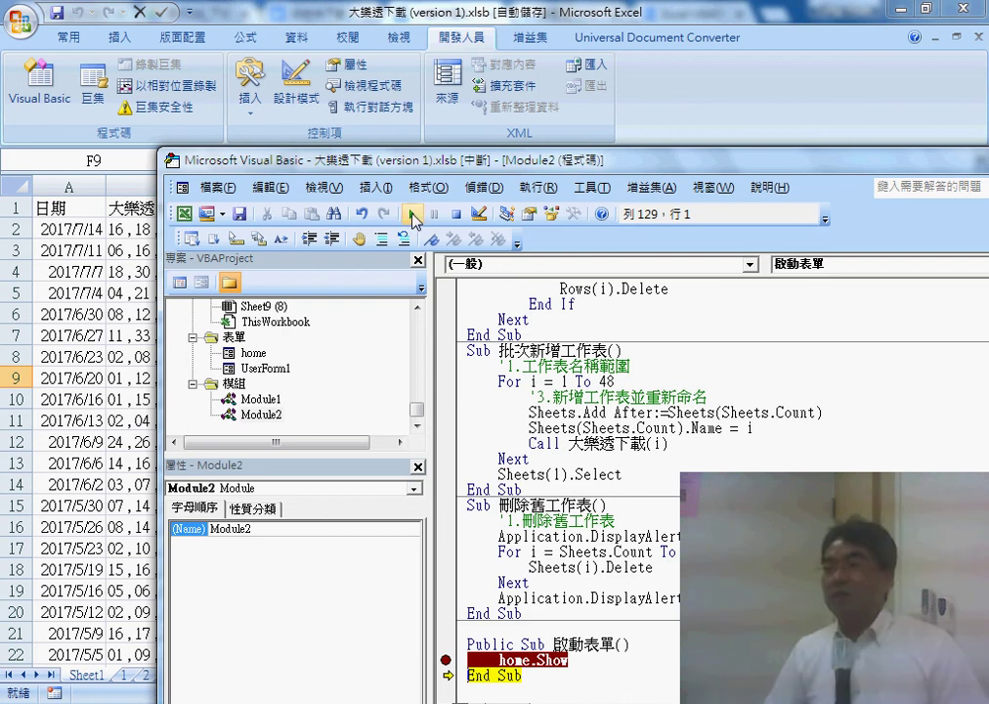
Step: Finish the macro, bring the Excel workbook forward, then return to the Google Docs code notes
{"action": "key", "text": "F8"}
{"action": "left_click", "coordinate": [692, 110]}
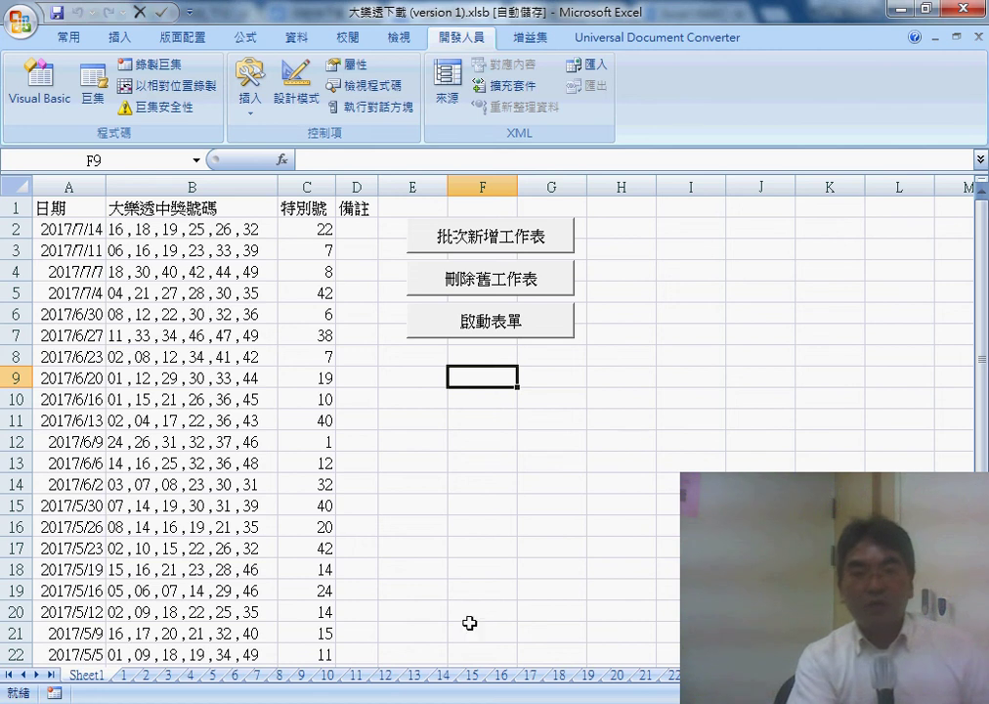
{"action": "left_click", "coordinate": [444, 640]}
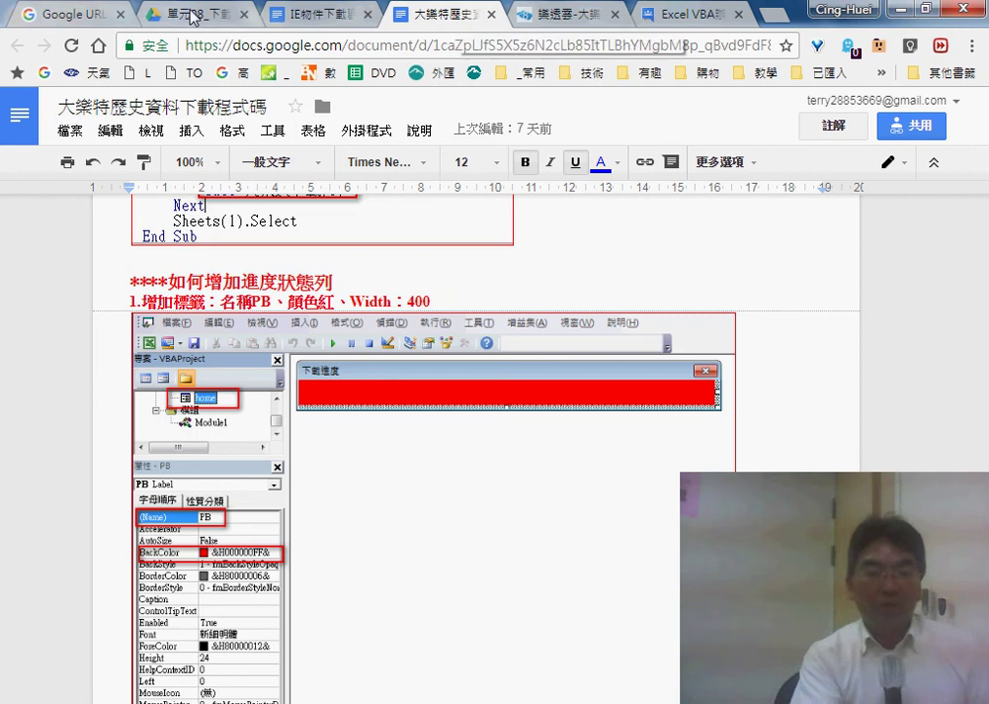
Step: Switch to the Chrome tab showing the Google Drive course folder
{"action": "left_click", "coordinate": [156, 14]}
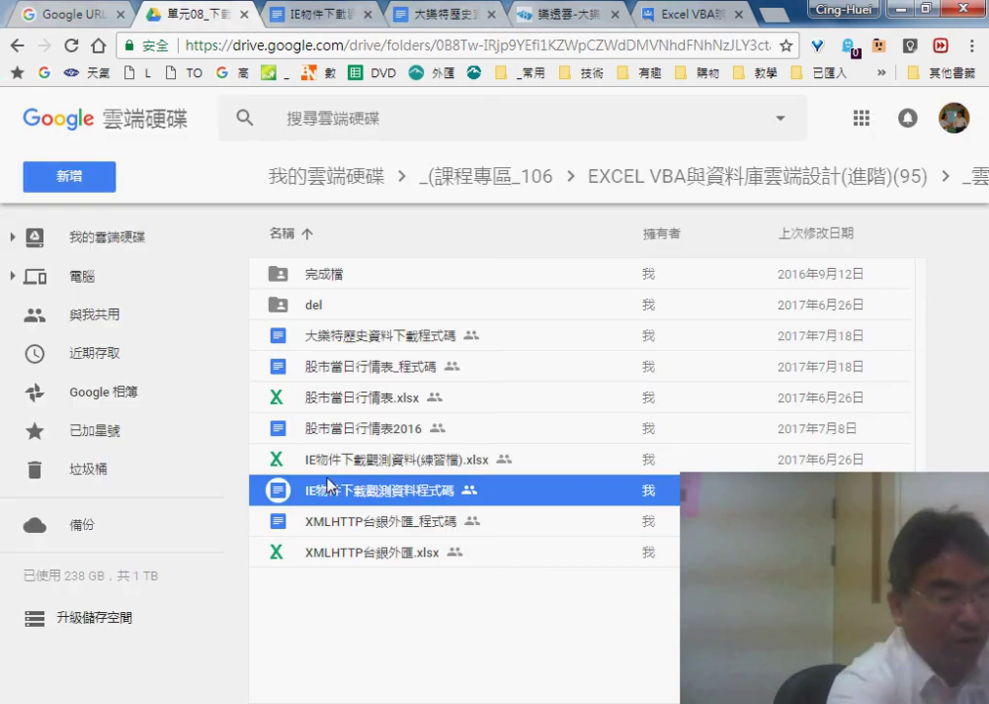